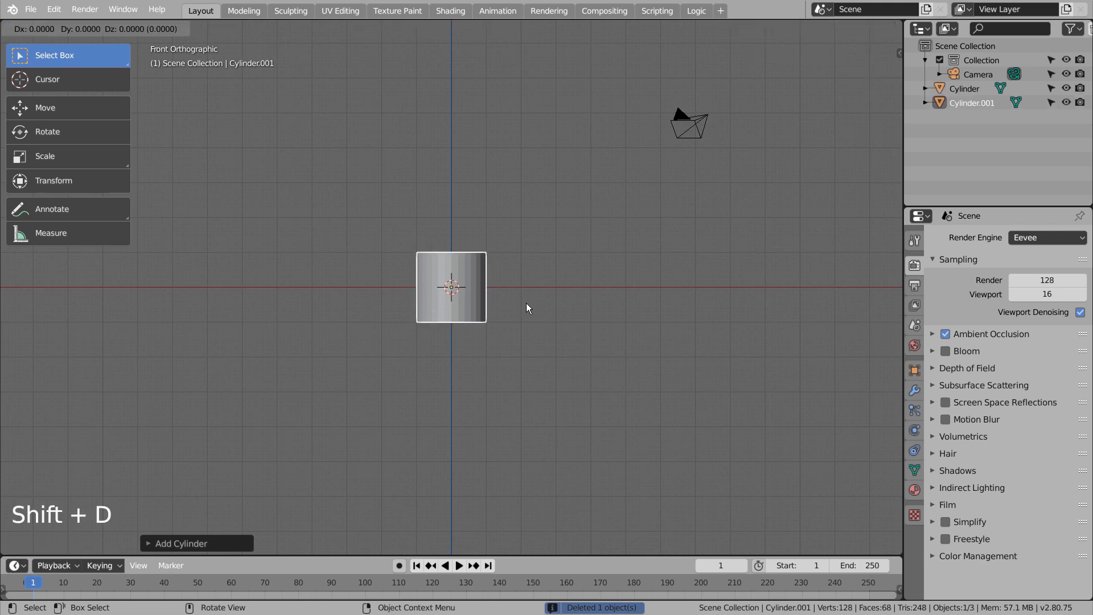
Step: Duplicate the cylinder 6 units along X, and place another duplicate midway between the two cylinders
{"action": "key", "text": "ctrl"}
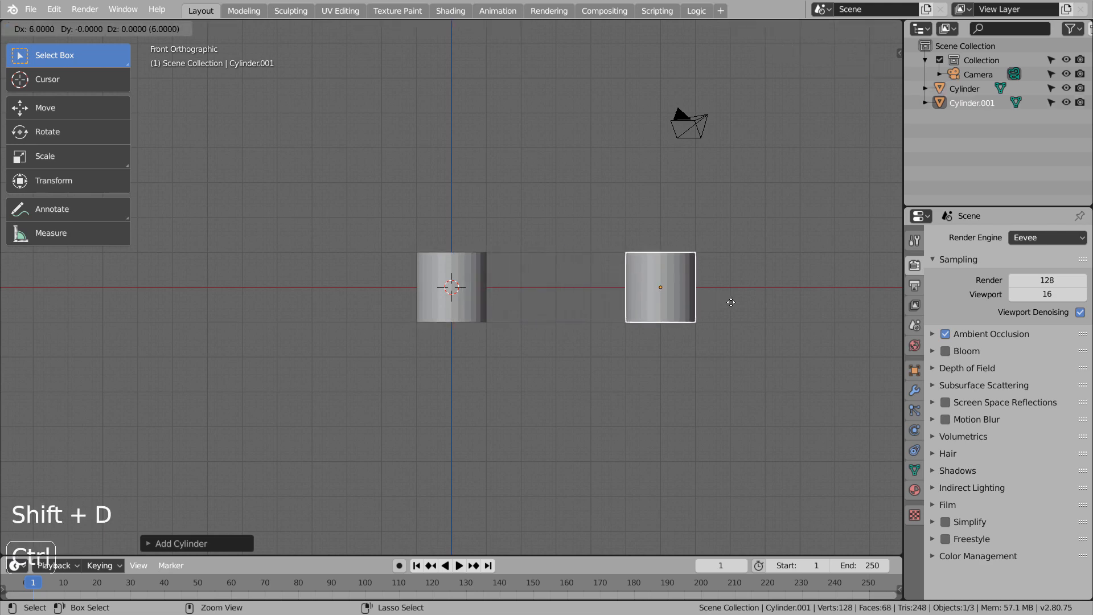
{"action": "left_click", "coordinate": [731, 302]}
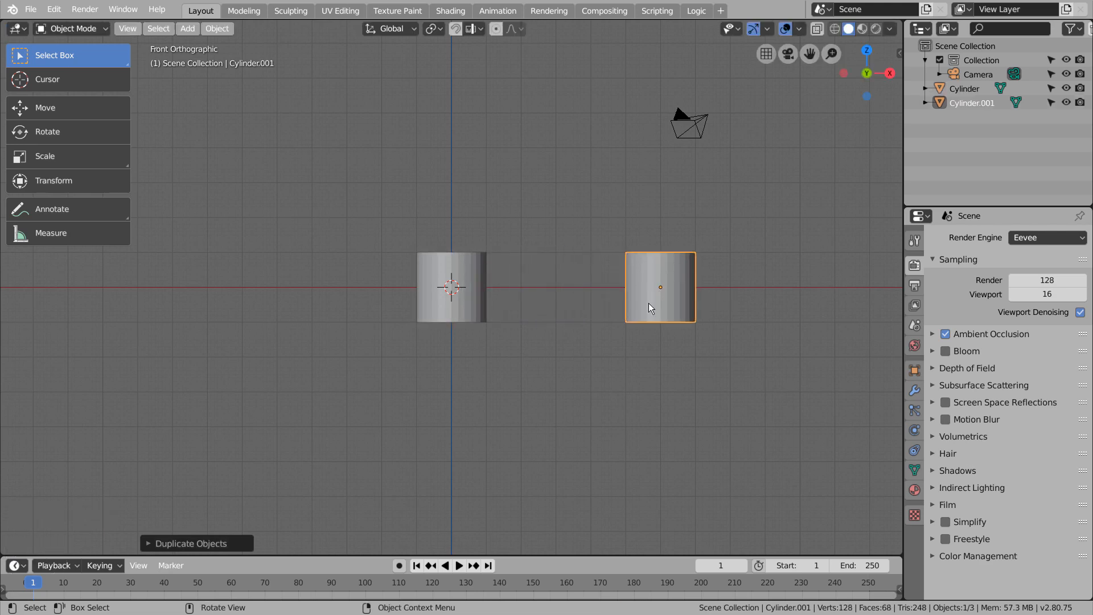
{"action": "key", "text": "shift+d"}
{"action": "left_click", "coordinate": [544, 302]}
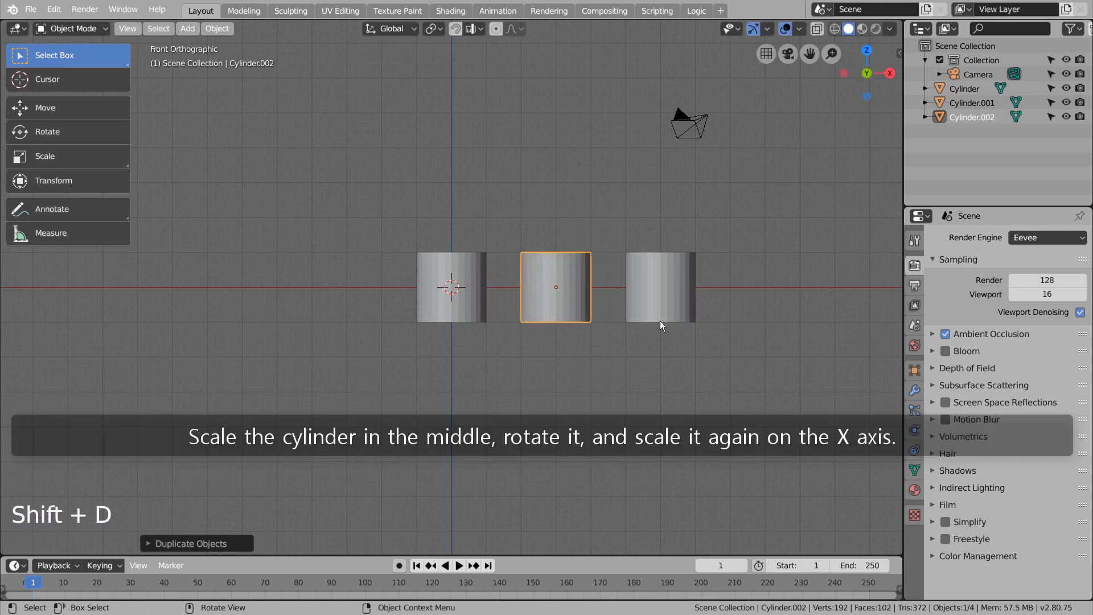
Step: Rotate the middle cylinder by -90° in the front view and scale it down uniformly to about 0.42
{"action": "key", "text": "r"}
{"action": "key", "text": "ctrl"}
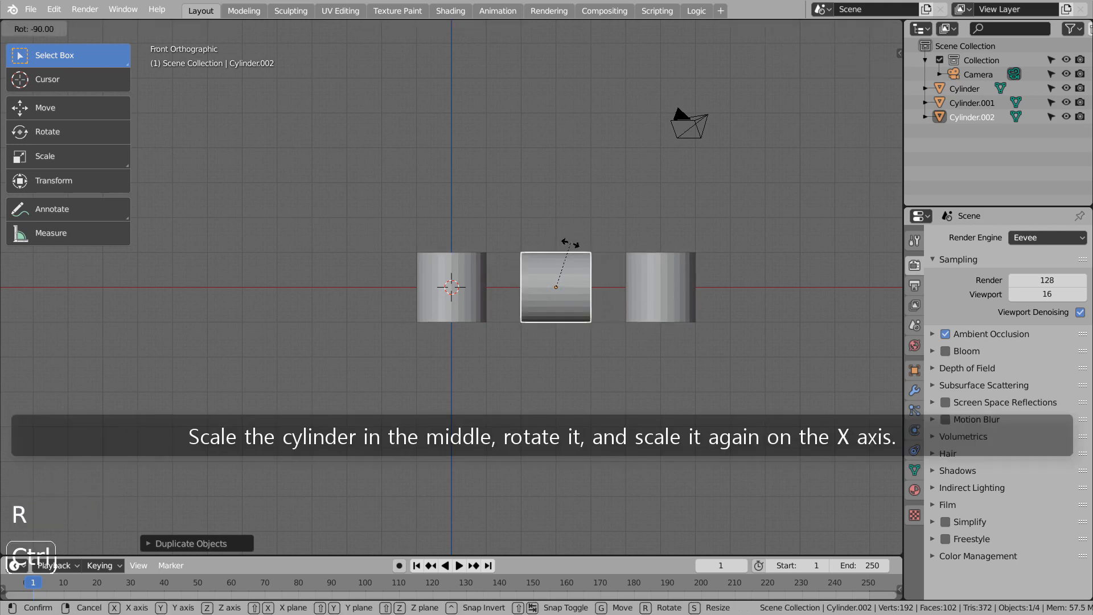
{"action": "left_click", "coordinate": [569, 244]}
{"action": "key", "text": "s"}
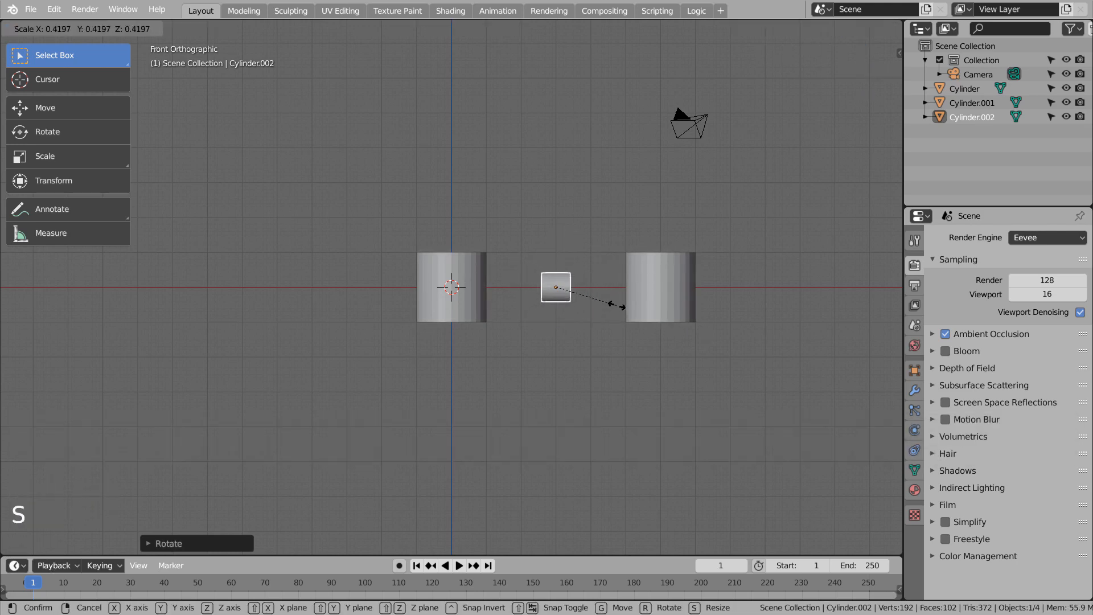
{"action": "left_click", "coordinate": [614, 306]}
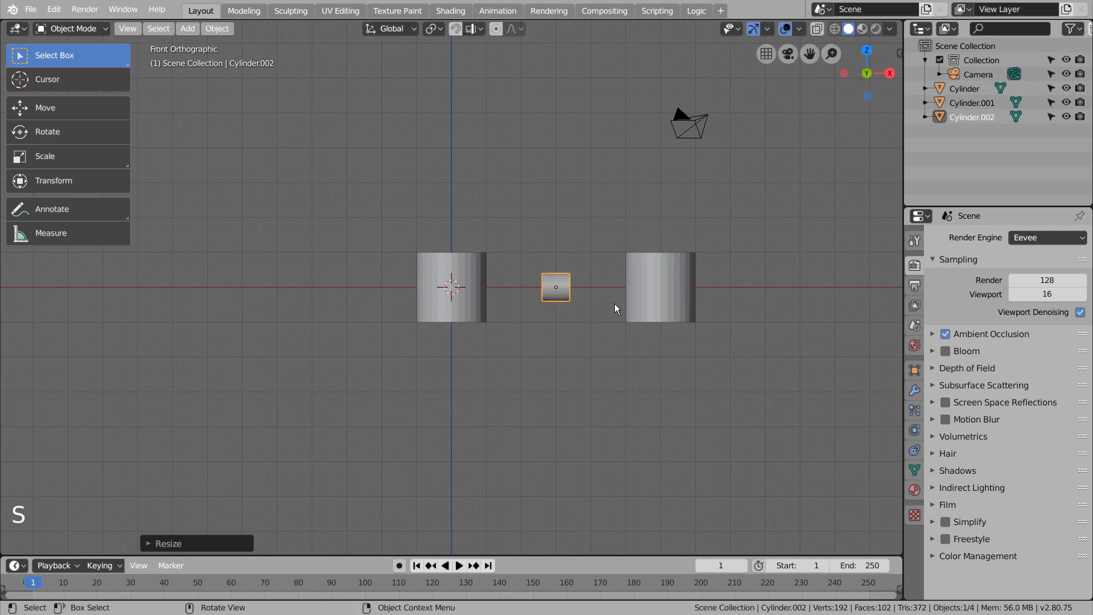
Step: Scale the middle cylinder along X until its ends reach into both outer cylinders
{"action": "key", "text": "s"}
{"action": "key", "text": "x"}
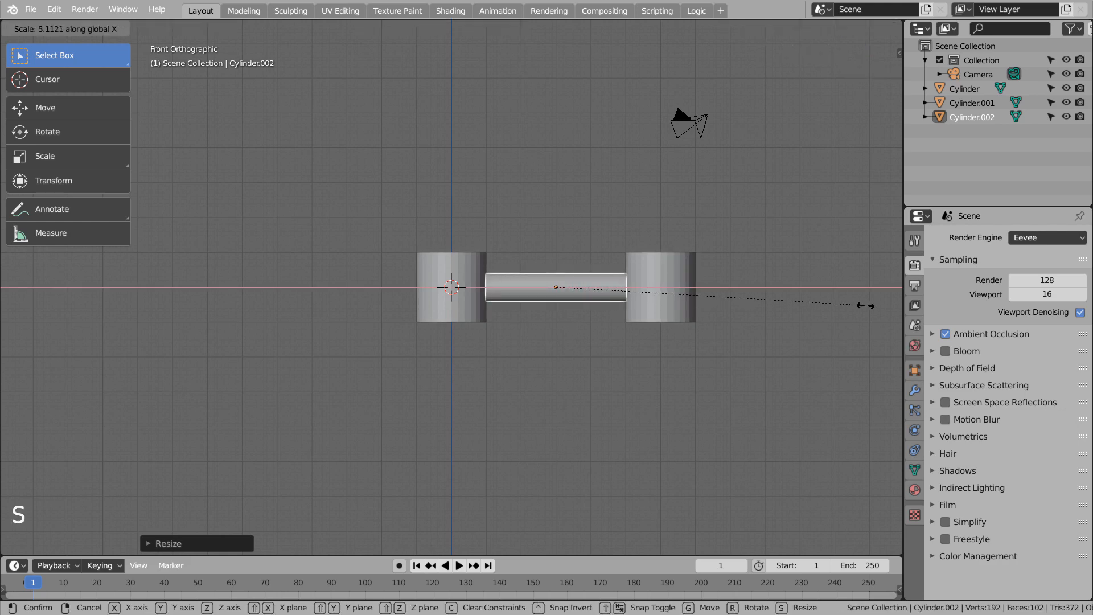
{"action": "left_click", "coordinate": [35, 307]}
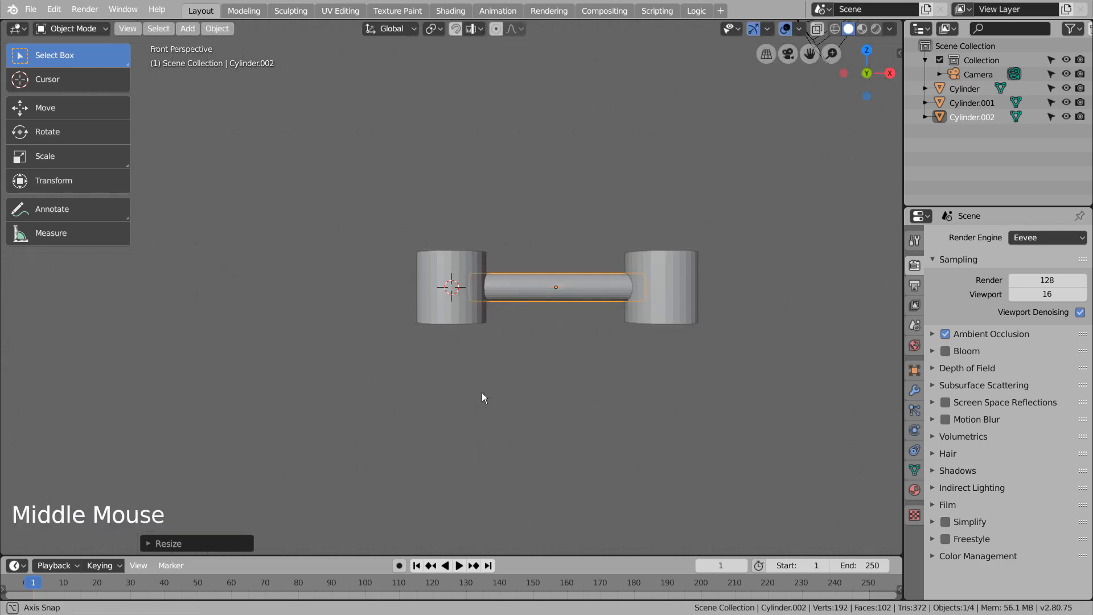
Step: Join the two outer cylinders and the connecting bar into one mesh, with the cylinder at the origin as the active object
{"action": "middle_click_drag", "start_coordinate": [482, 391], "coordinate": [584, 421]}
{"action": "left_click", "coordinate": [586, 421]}
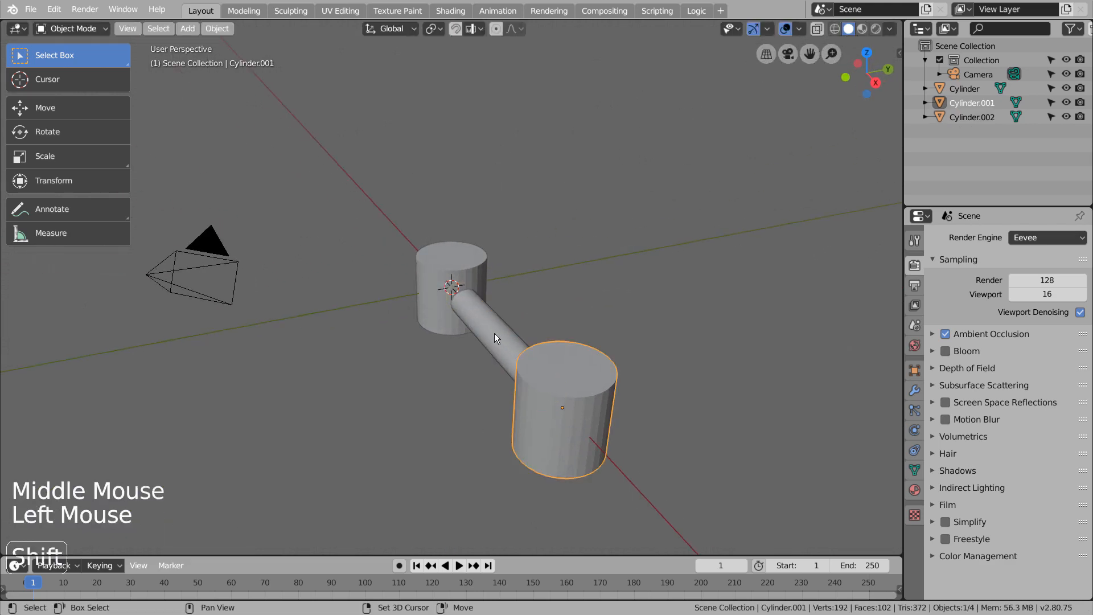
{"action": "left_click", "coordinate": [494, 333], "text": "shift"}
{"action": "left_click", "coordinate": [436, 284], "text": "shift"}
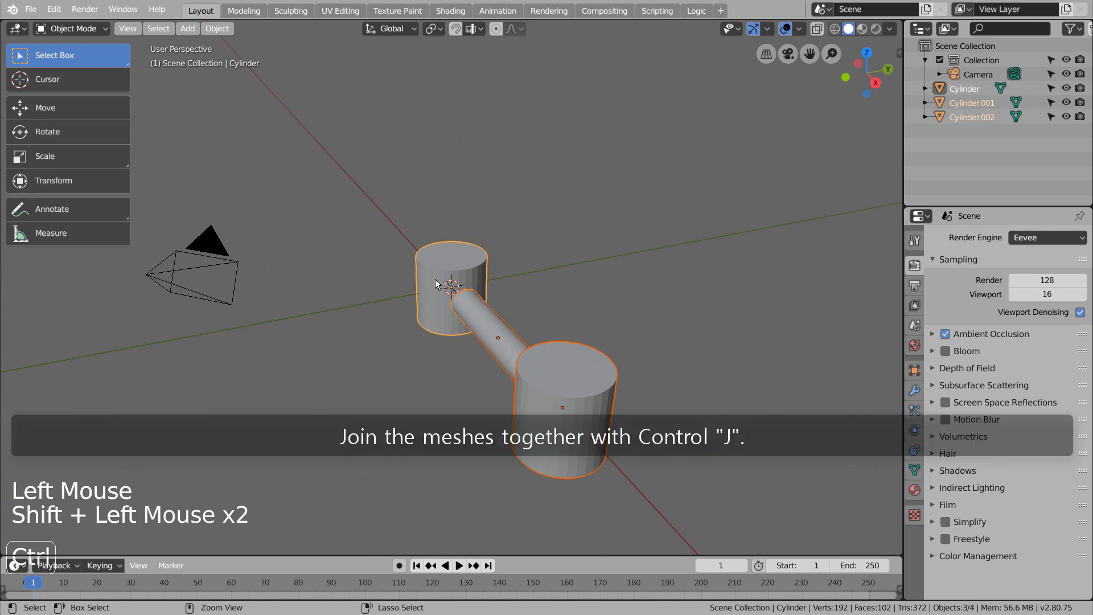
{"action": "key", "text": "ctrl+j"}
Step: Apply smooth shading to the joined mesh
{"action": "middle_click_drag", "start_coordinate": [436, 302], "coordinate": [470, 275]}
{"action": "right_click", "coordinate": [446, 257]}
{"action": "left_click", "coordinate": [446, 257]}
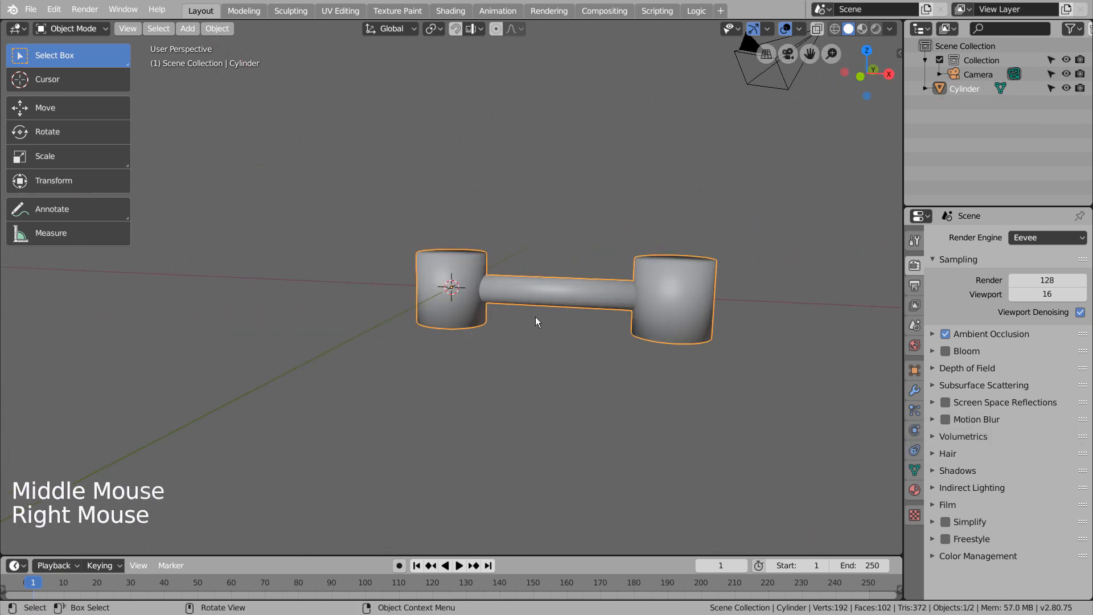
Step: In the Shading workspace, give the joined mesh a new material with a bright blue base color
{"action": "mouse_move", "coordinate": [535, 317]}
{"action": "middle_mouse_down"}
{"action": "mouse_move", "coordinate": [688, 336]}
{"action": "mouse_move", "coordinate": [513, 350]}
{"action": "mouse_move", "coordinate": [571, 338]}
{"action": "mouse_move", "coordinate": [623, 286]}
{"action": "middle_mouse_up"}
{"action": "left_click", "coordinate": [452, 11]}
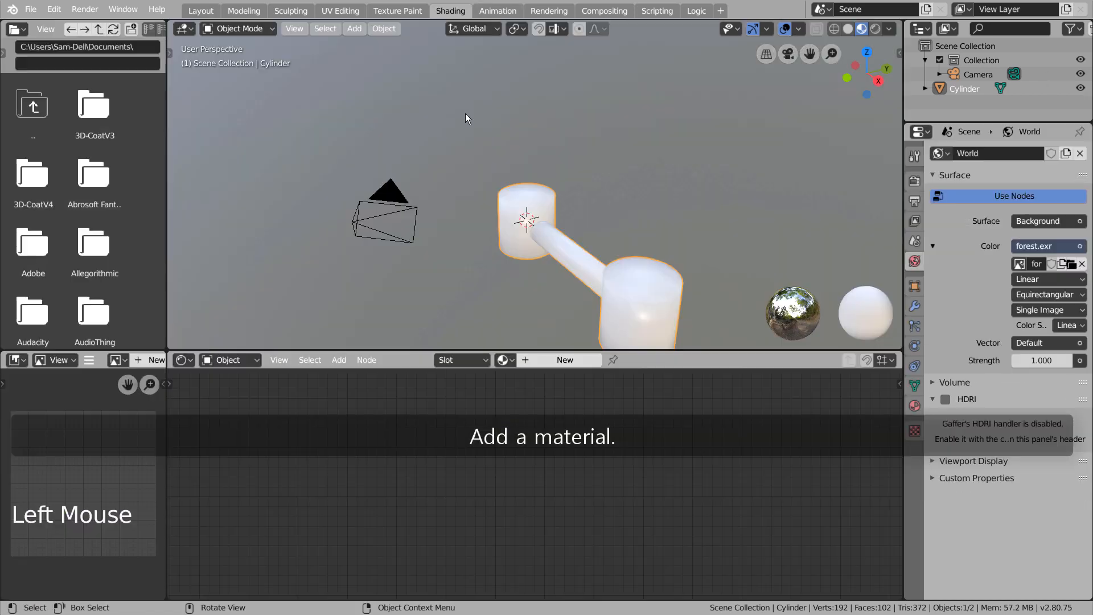
{"action": "left_click", "coordinate": [564, 359]}
{"action": "left_click", "coordinate": [533, 405]}
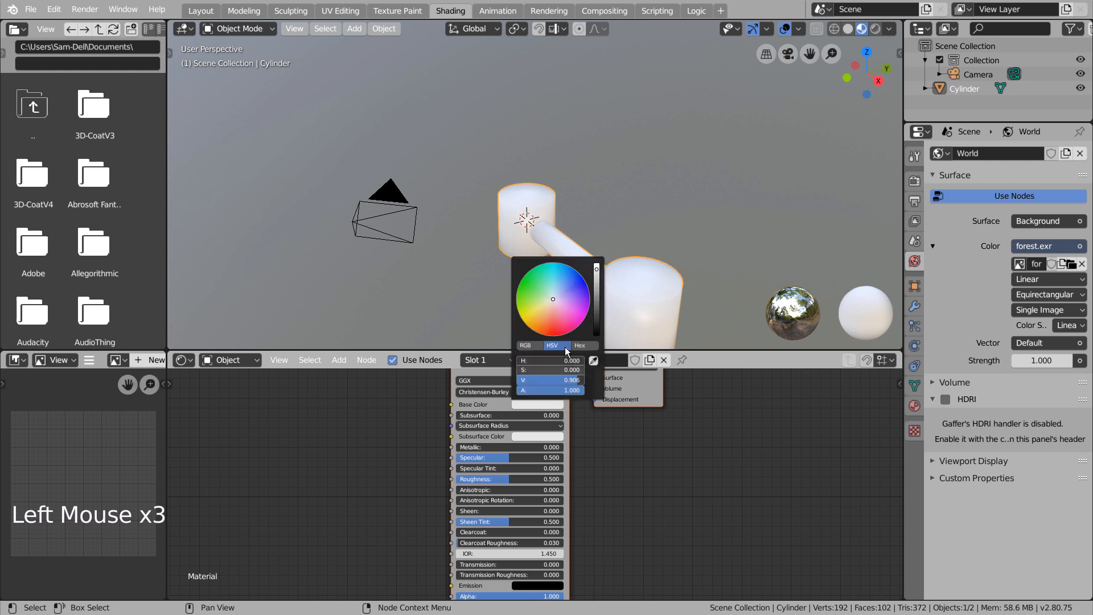
{"action": "left_click", "coordinate": [563, 270]}
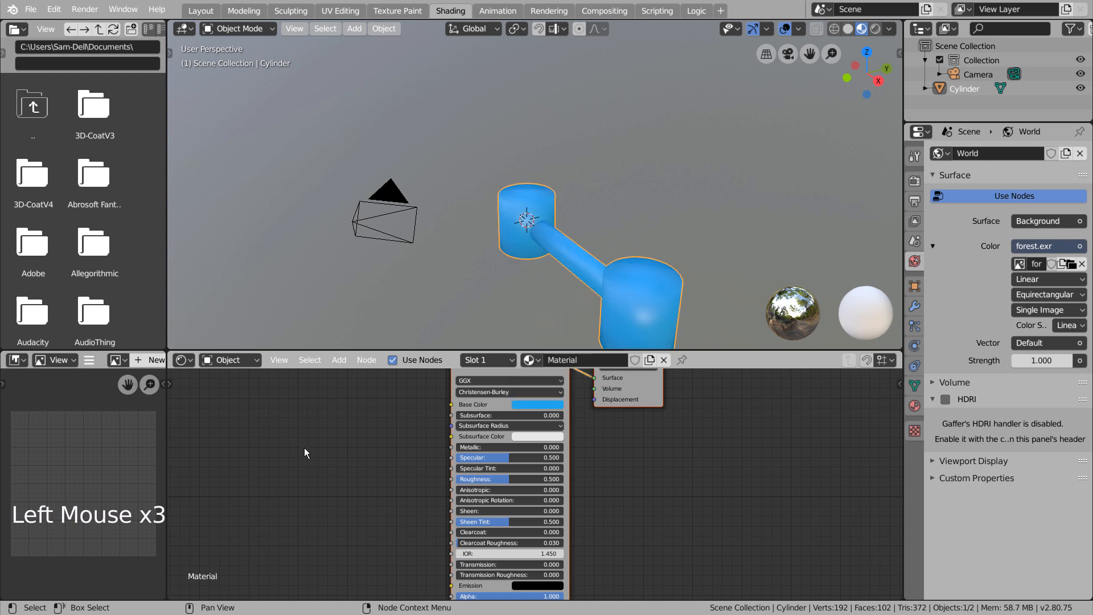
Step: Add a Noise Texture node and connect its Color output to the Displacement input of the material output
{"action": "left_click", "coordinate": [307, 452]}
{"action": "key", "text": "shift+a"}
{"action": "mouse_move", "coordinate": [293, 437]}
{"action": "type", "text": "noi"}
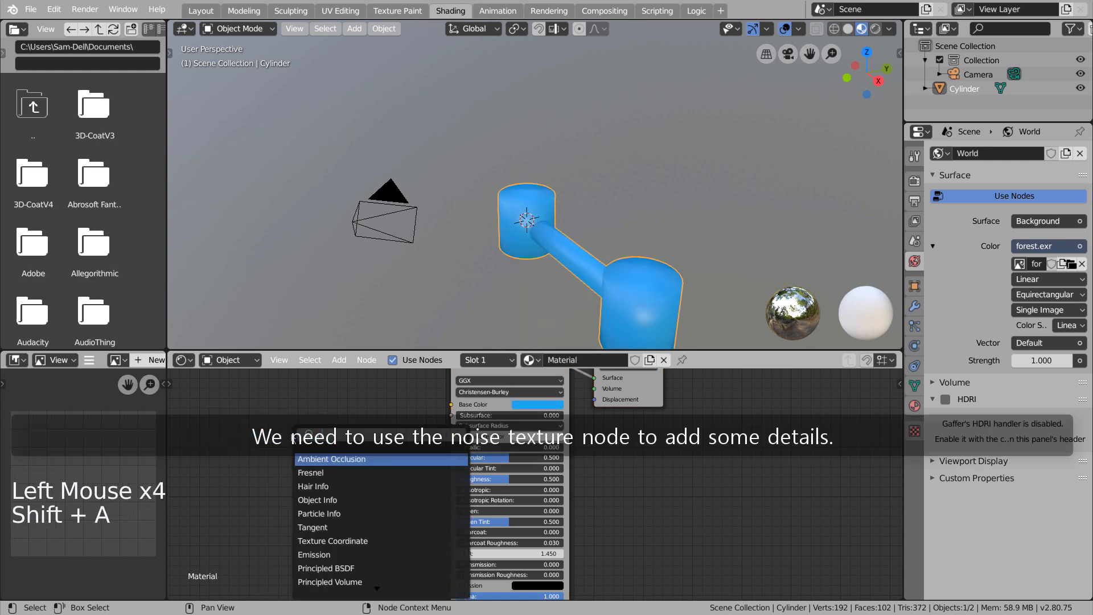
{"action": "left_click", "coordinate": [337, 458]}
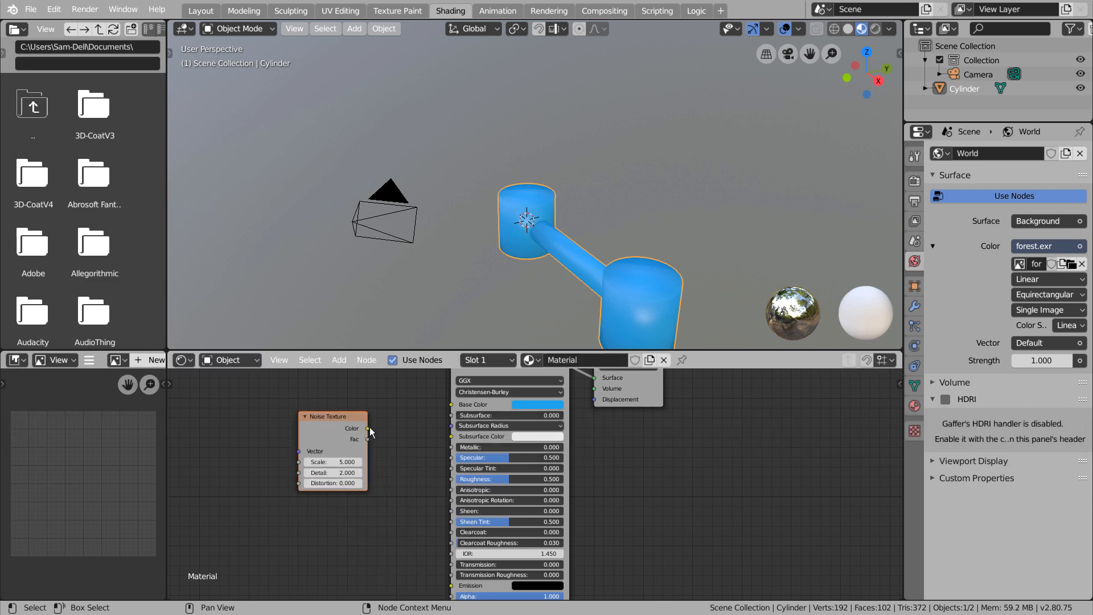
{"action": "left_click_drag", "start_coordinate": [367, 428], "coordinate": [594, 400]}
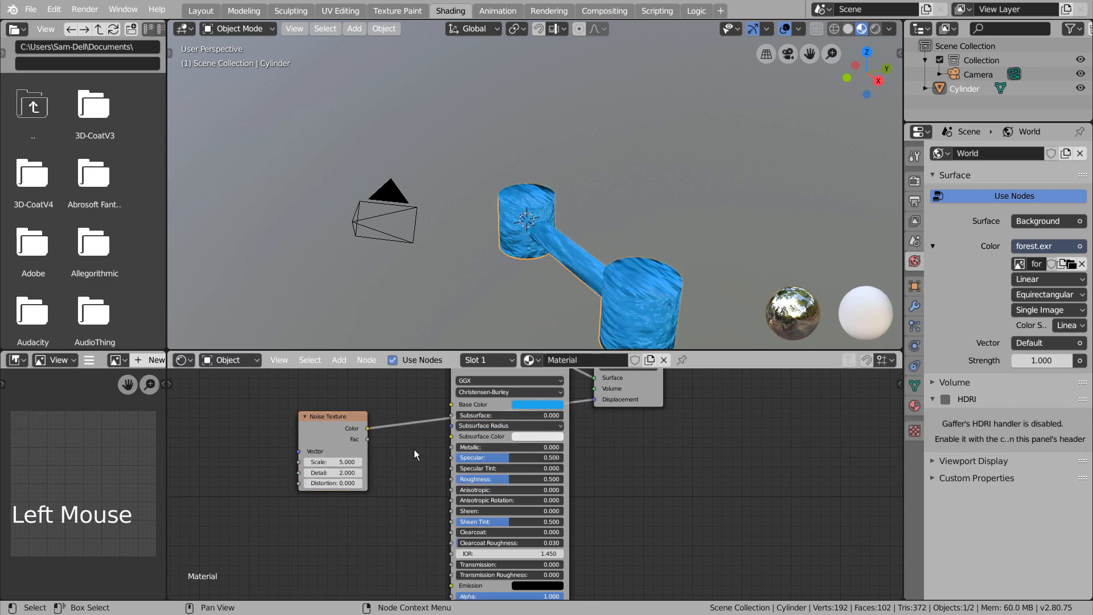
Step: Set the Noise Texture's detail to 16 and its scale to 5
{"action": "middle_click_drag", "start_coordinate": [534, 287], "coordinate": [580, 227]}
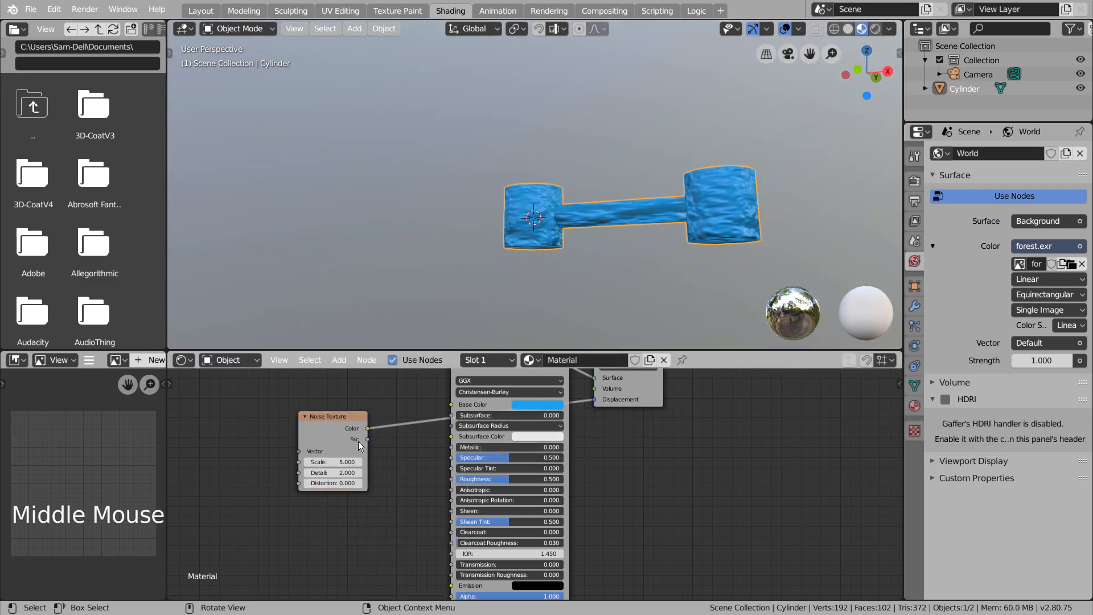
{"action": "mouse_move", "coordinate": [333, 472]}
{"action": "left_mouse_down"}
{"action": "mouse_move", "coordinate": [348, 472]}
{"action": "mouse_move", "coordinate": [307, 461]}
{"action": "mouse_move", "coordinate": [330, 461]}
{"action": "left_mouse_up"}
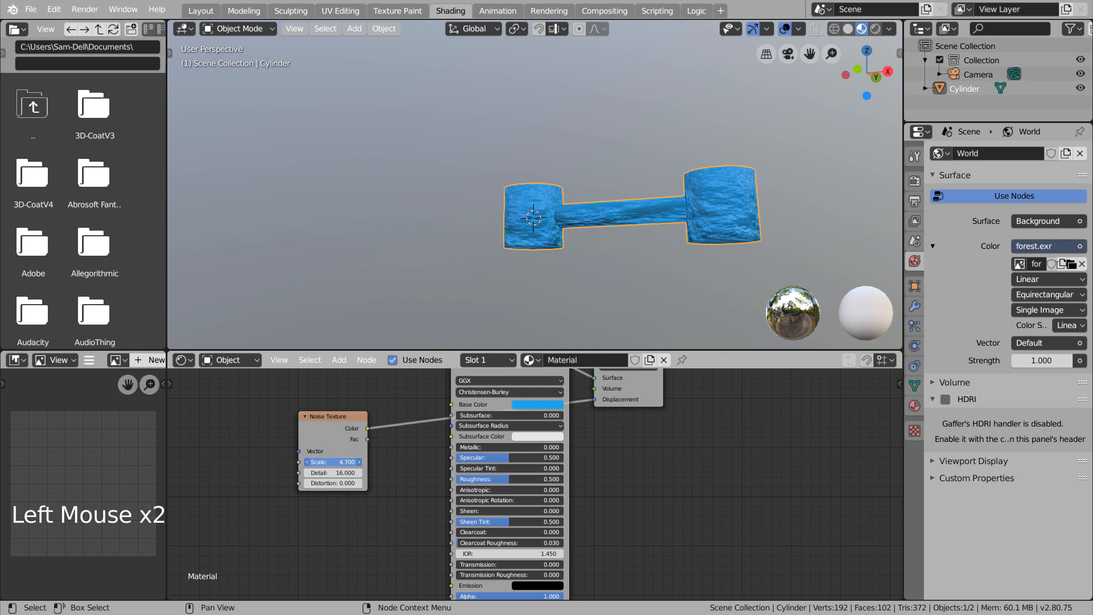
{"action": "left_click", "coordinate": [335, 462]}
{"action": "type", "text": "4"}
{"action": "key", "text": "Return"}
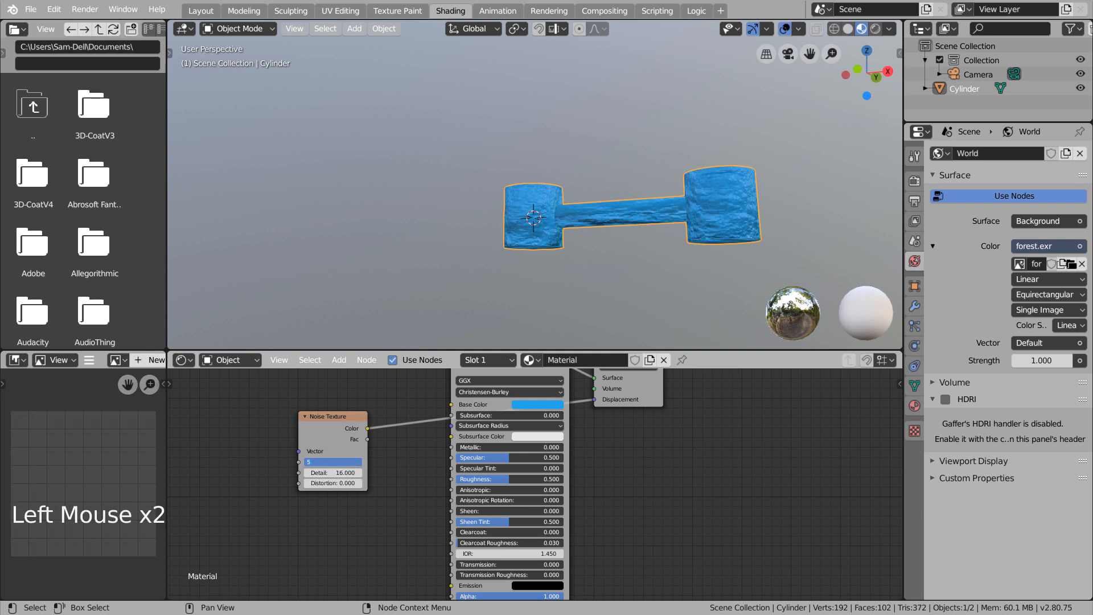
{"action": "key", "text": "Return"}
{"action": "middle_click_drag", "start_coordinate": [542, 334], "coordinate": [584, 326]}
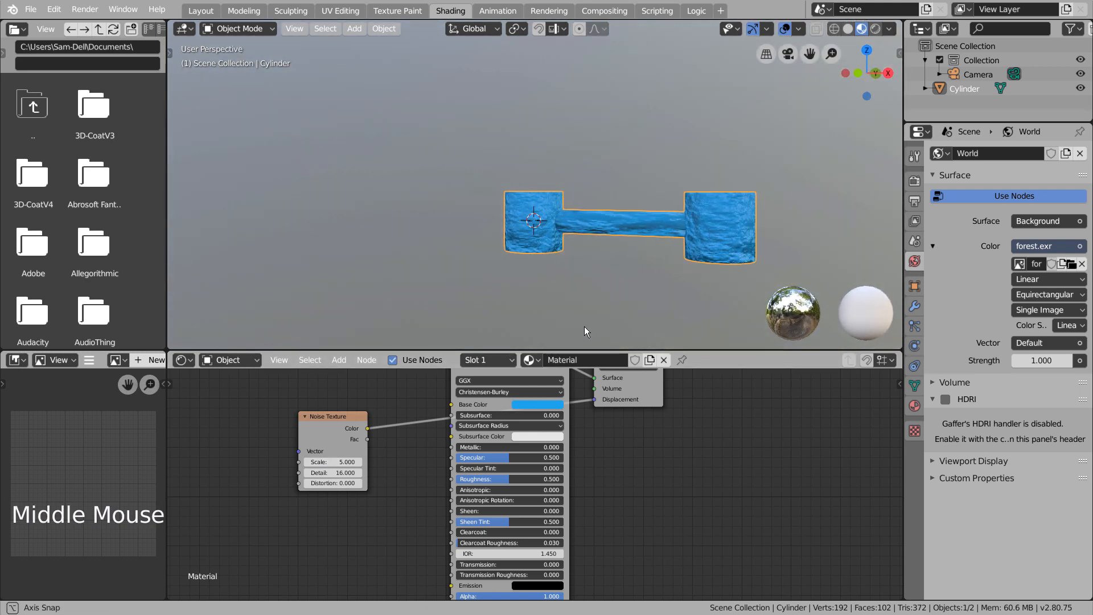
Step: Return to the Layout workspace and add an Array modifier to the joined mesh
{"action": "left_click", "coordinate": [918, 183]}
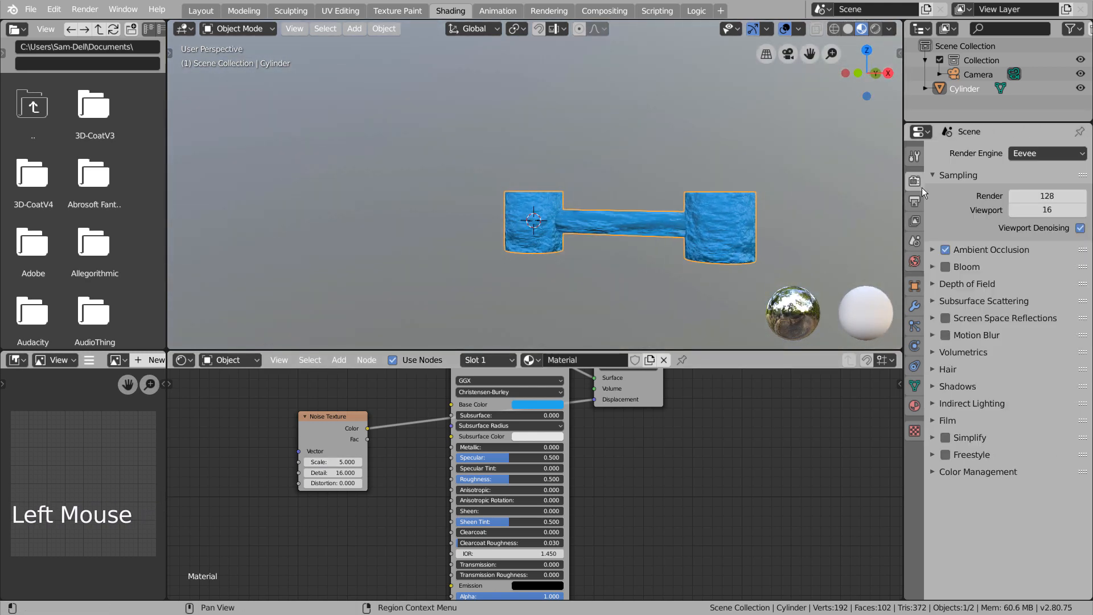
{"action": "left_click", "coordinate": [914, 305]}
{"action": "left_click", "coordinate": [192, 12]}
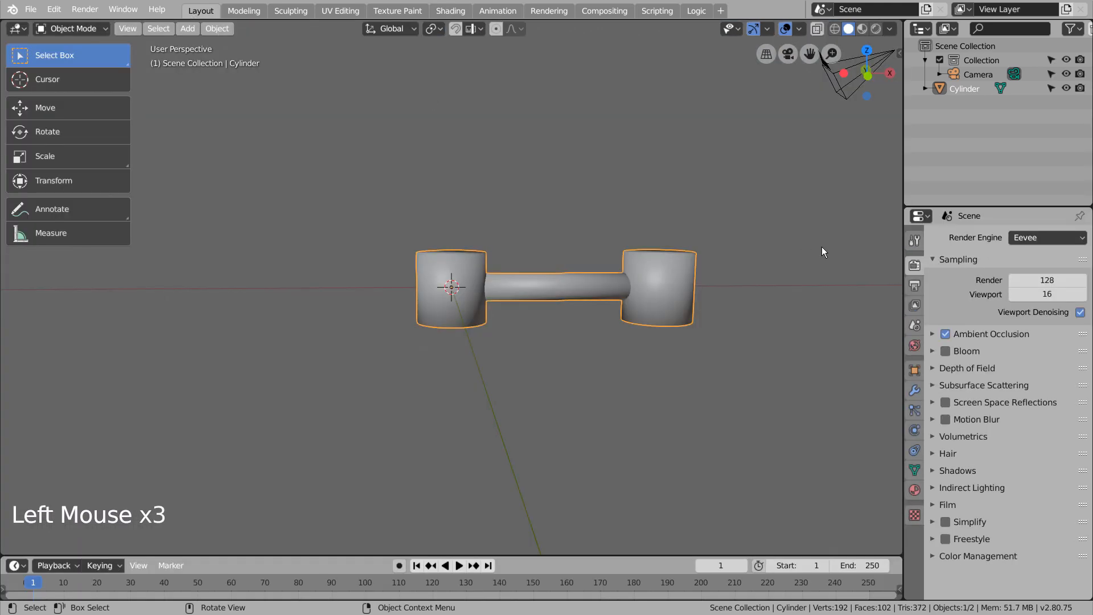
{"action": "scroll", "coordinate": [727, 320], "scroll_direction": "down", "scroll_amount": 6}
{"action": "middle_click_drag", "start_coordinate": [726, 315], "coordinate": [586, 381], "text": "shift"}
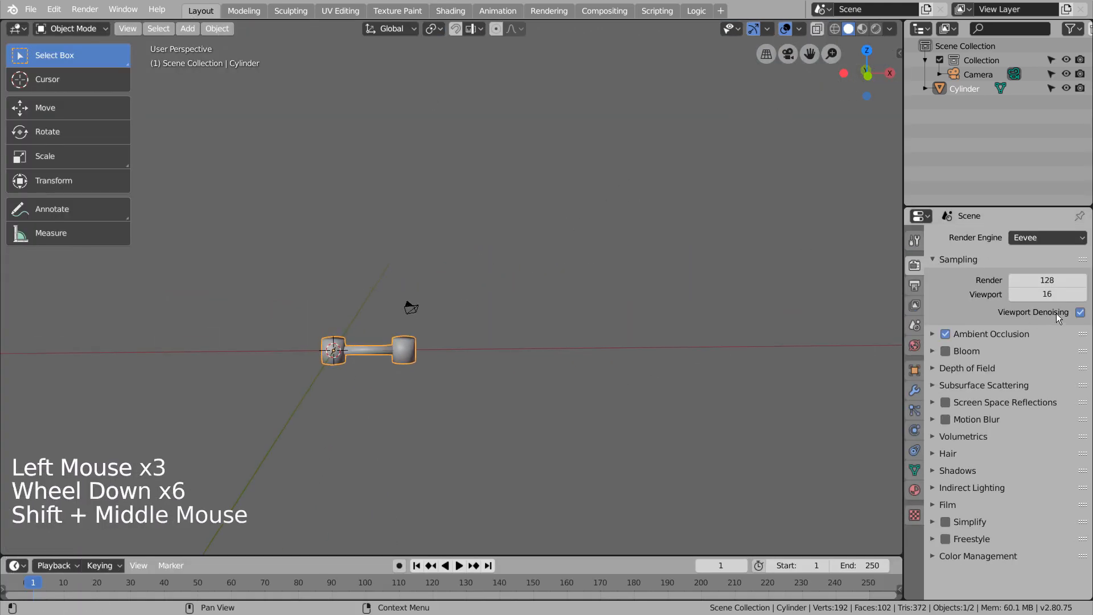
{"action": "left_click", "coordinate": [914, 391]}
{"action": "left_click", "coordinate": [1024, 239]}
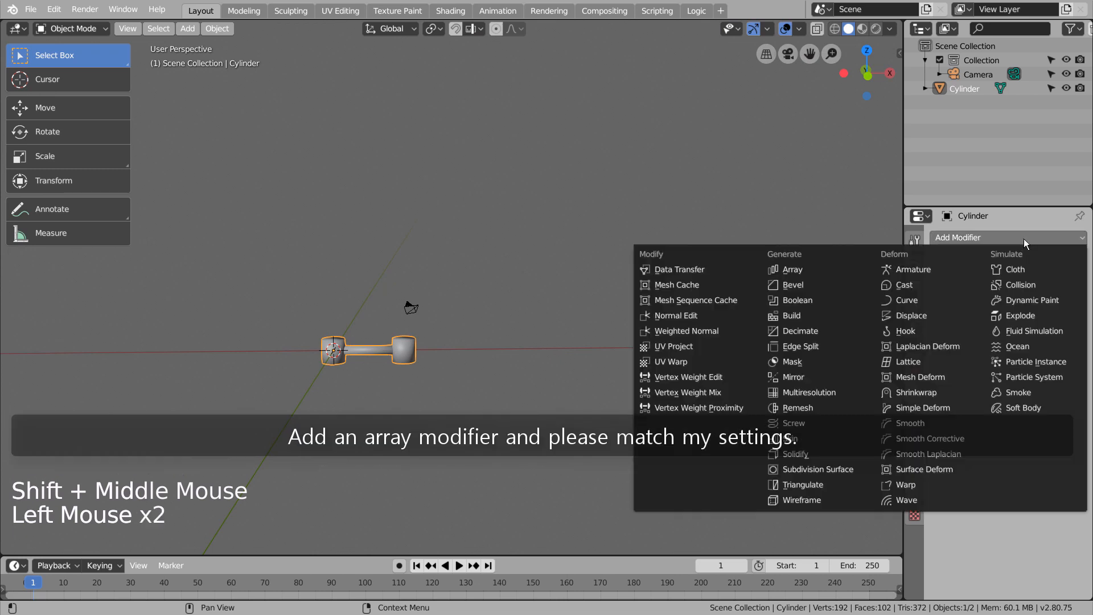
{"action": "left_click", "coordinate": [853, 269]}
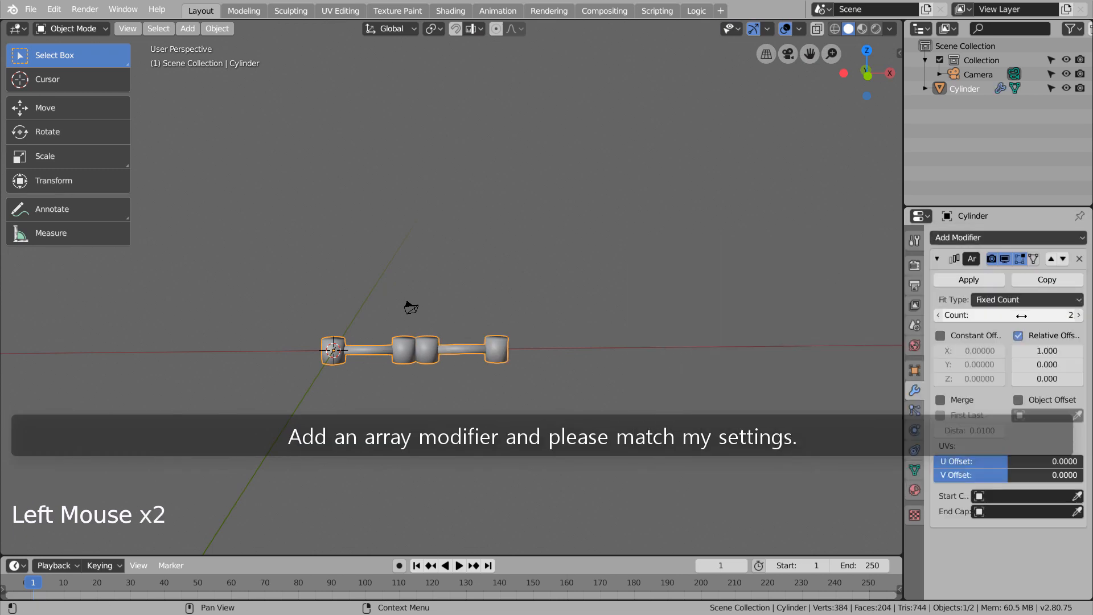
Step: Set the array's relative offset to X 0, Y 0, Z 1 and its count to 25
{"action": "key", "text": "Tab"}
{"action": "key", "text": "Tab"}
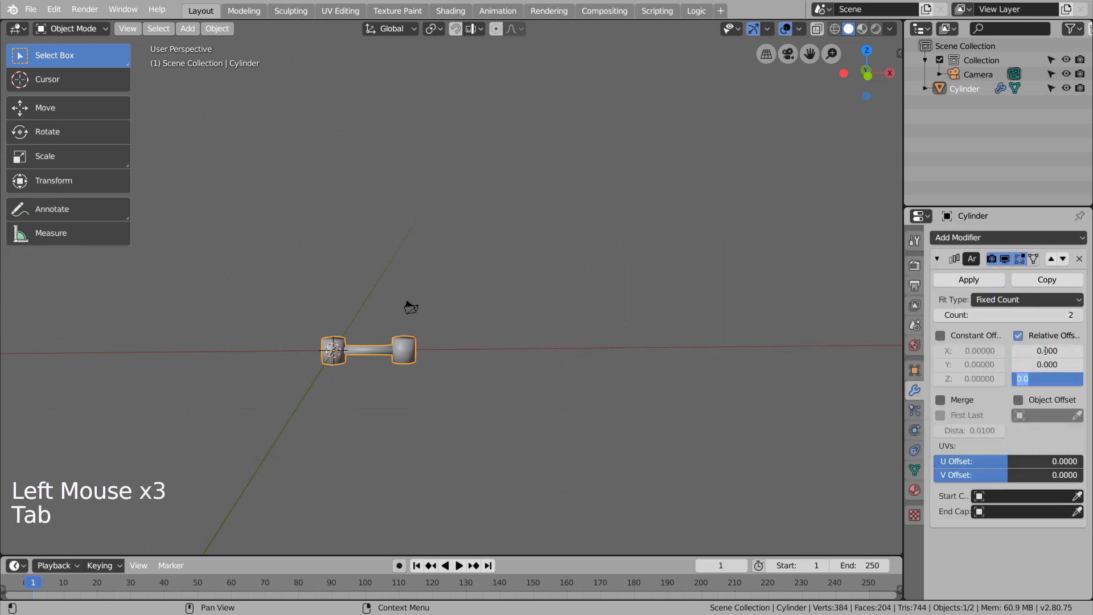
{"action": "type", "text": "1"}
{"action": "key", "text": "Tab"}
{"action": "left_click", "coordinate": [1034, 311]}
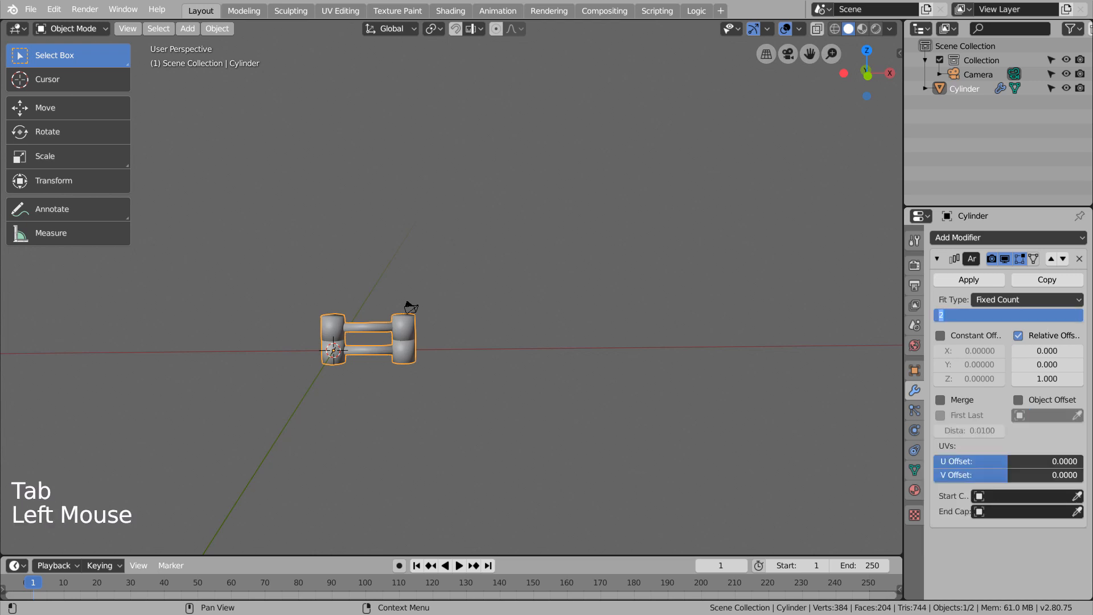
{"action": "key", "text": "Return"}
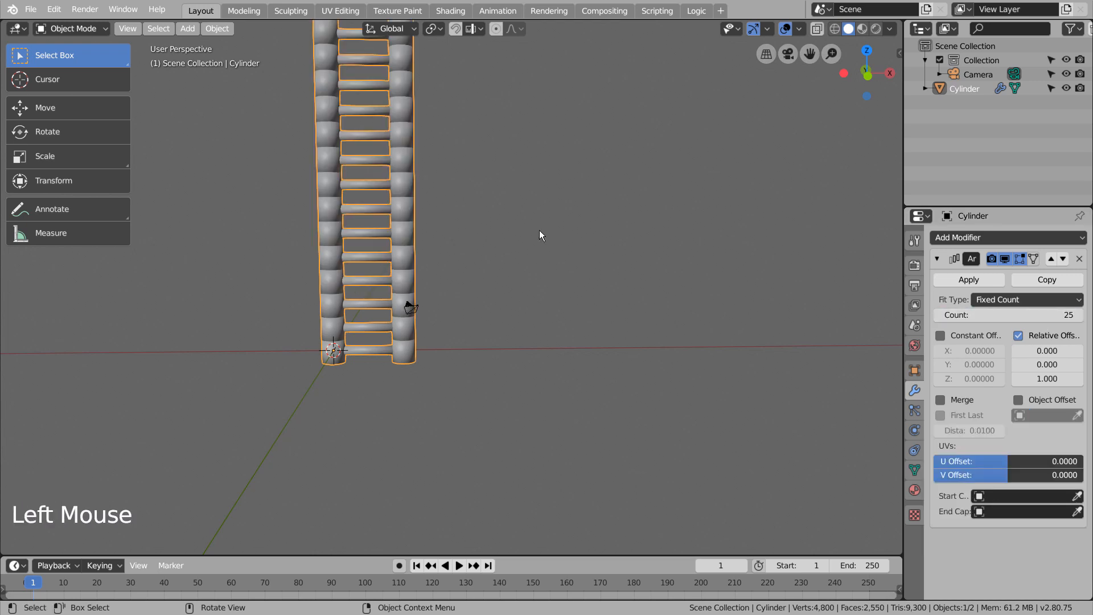
Step: Add a Simple Deform modifier to the arrayed mesh, below the Array modifier
{"action": "mouse_move", "coordinate": [539, 230]}
{"action": "middle_mouse_down"}
{"action": "mouse_move", "coordinate": [528, 262]}
{"action": "mouse_move", "coordinate": [542, 348]}
{"action": "mouse_move", "coordinate": [551, 251]}
{"action": "mouse_move", "coordinate": [532, 191]}
{"action": "mouse_move", "coordinate": [514, 217]}
{"action": "mouse_move", "coordinate": [527, 226]}
{"action": "middle_mouse_up"}
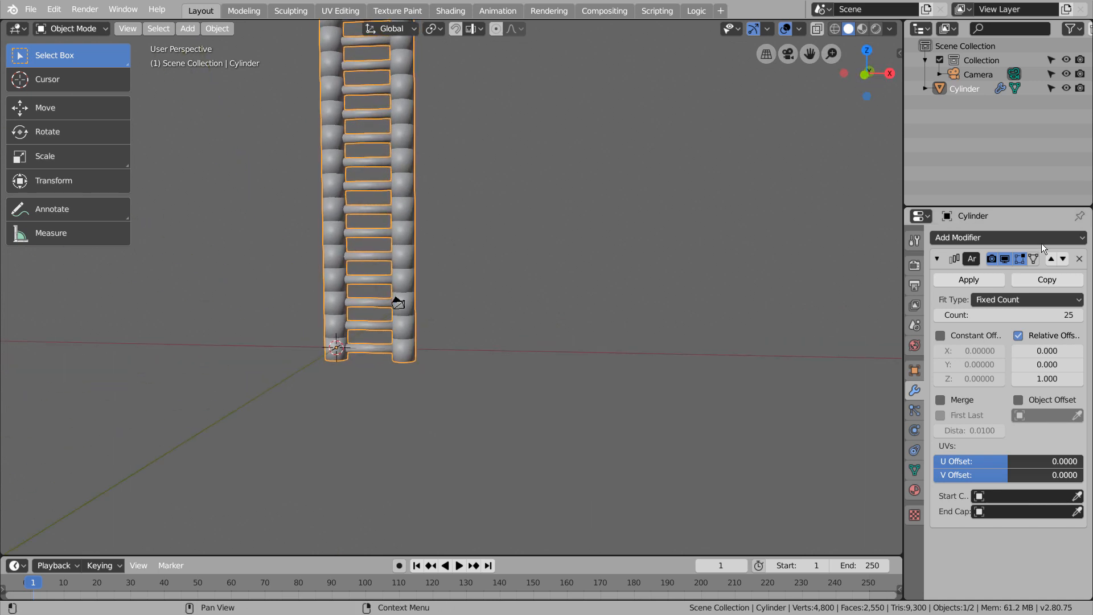
{"action": "left_click", "coordinate": [1013, 237]}
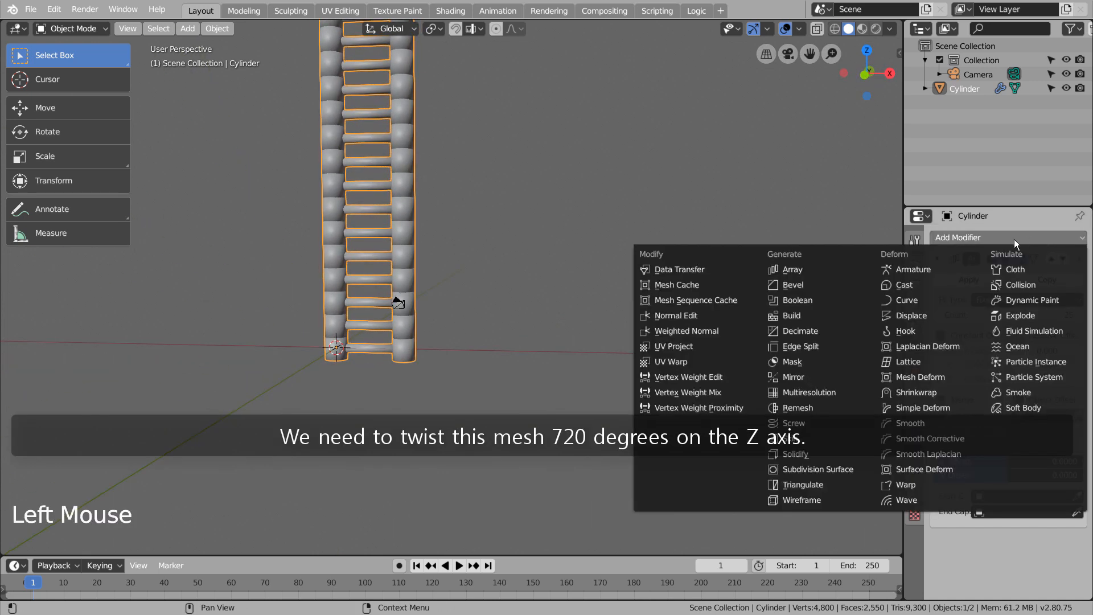
{"action": "left_click", "coordinate": [935, 402]}
{"action": "scroll", "coordinate": [1067, 534], "scroll_direction": "down", "scroll_amount": 9}
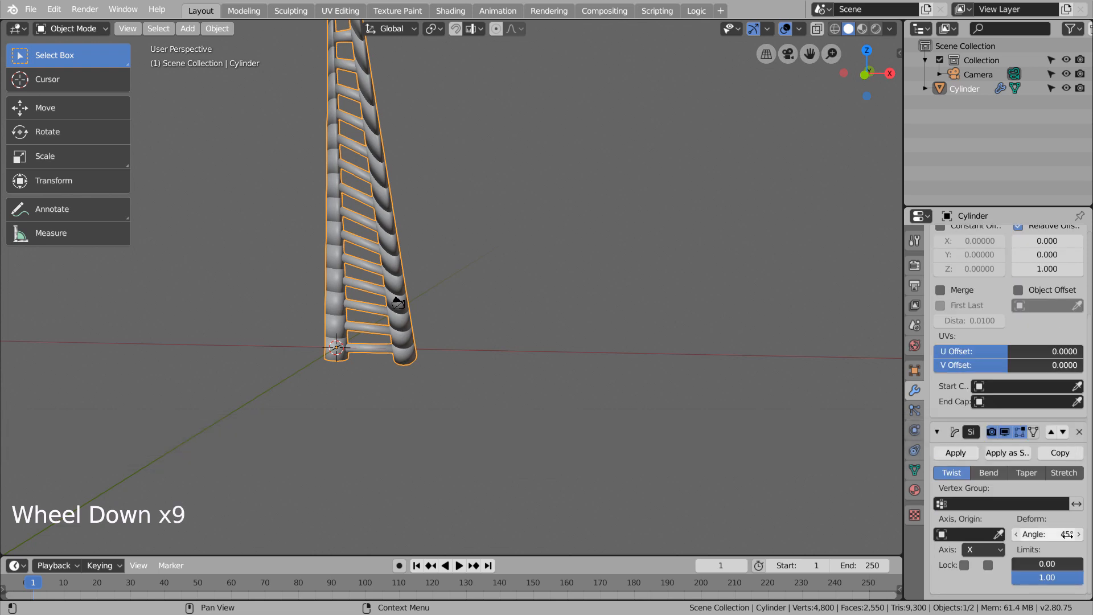
Step: Set the Simple Deform twist angle to 720° and its axis to Z
{"action": "left_click", "coordinate": [1066, 534]}
{"action": "type", "text": "72"}
{"action": "key", "text": "Return"}
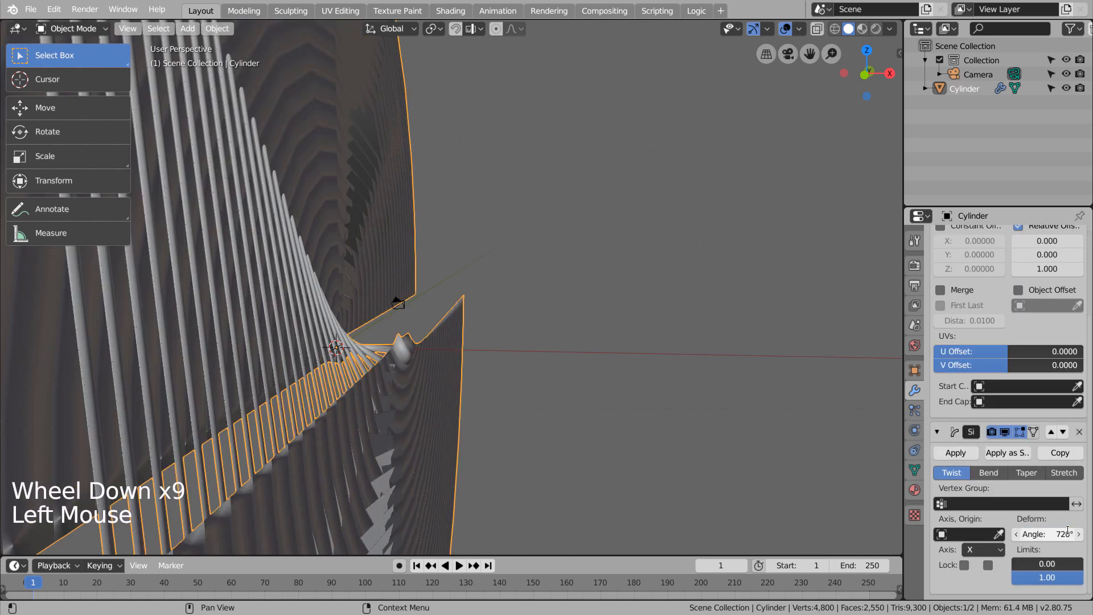
{"action": "left_click", "coordinate": [1000, 550]}
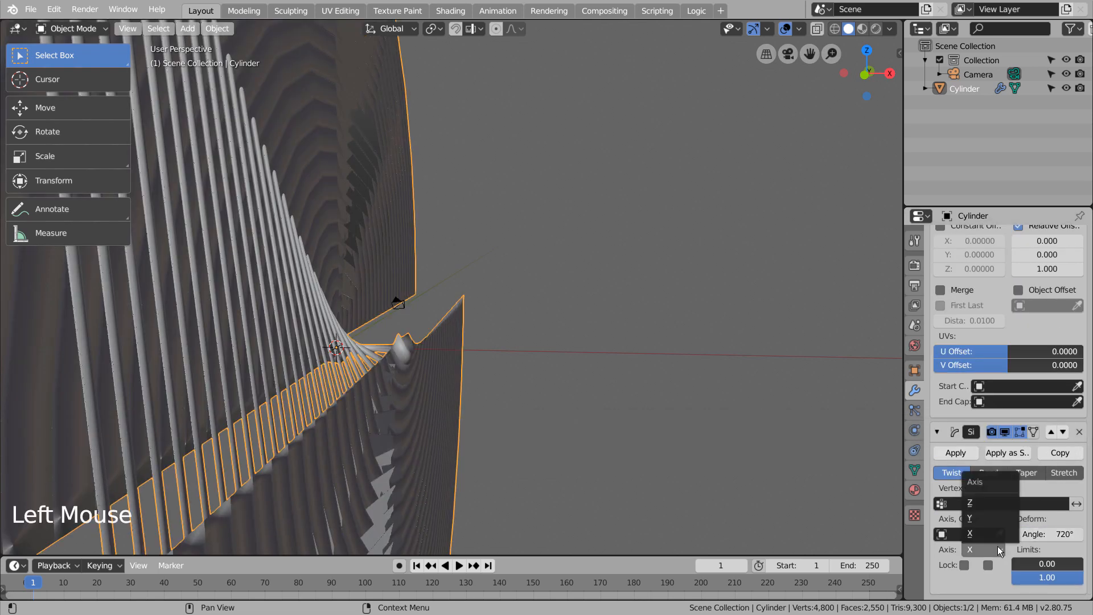
{"action": "left_click", "coordinate": [977, 502]}
{"action": "middle_click_drag", "start_coordinate": [579, 390], "coordinate": [674, 377]}
{"action": "key", "text": "KP_1"}
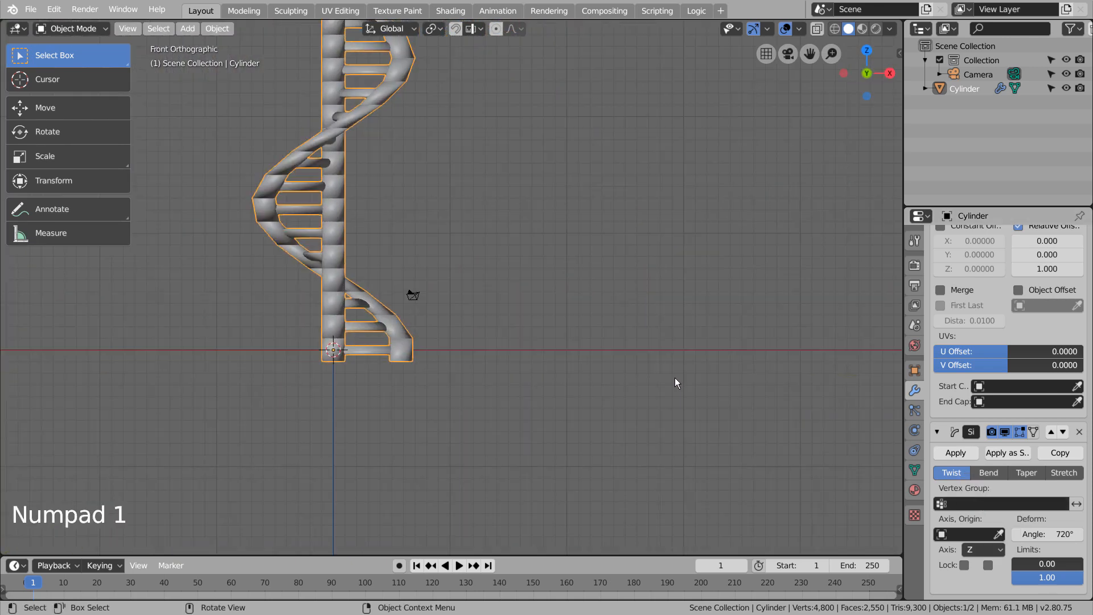
Step: Set the twisted strand's origin to its geometry so the twist runs around its centre
{"action": "scroll", "coordinate": [349, 334], "scroll_direction": "up", "scroll_amount": 4}
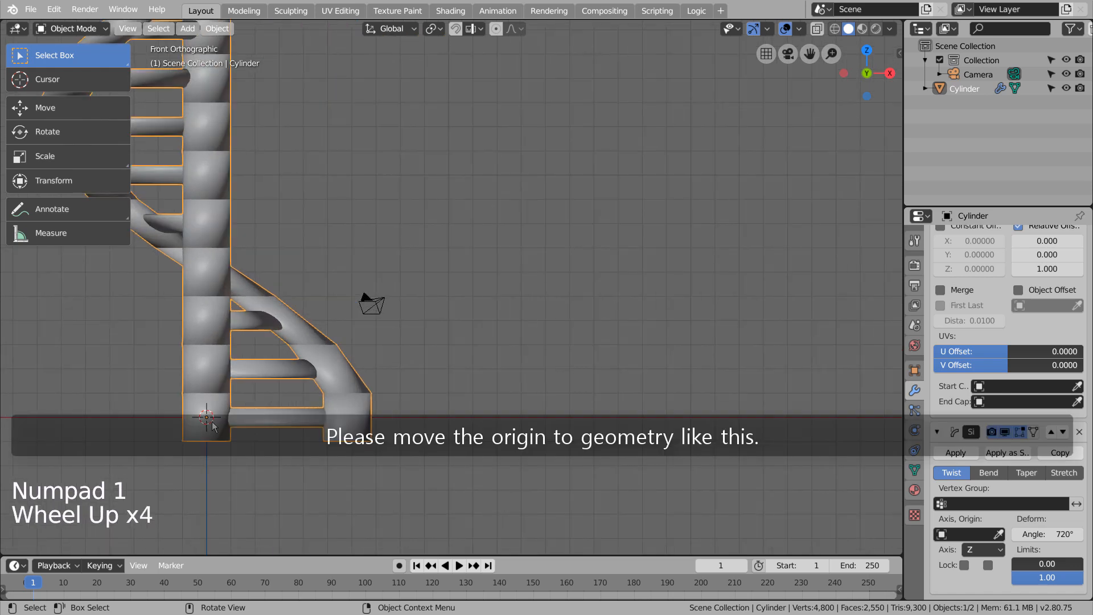
{"action": "left_click", "coordinate": [220, 29]}
{"action": "mouse_move", "coordinate": [236, 60]}
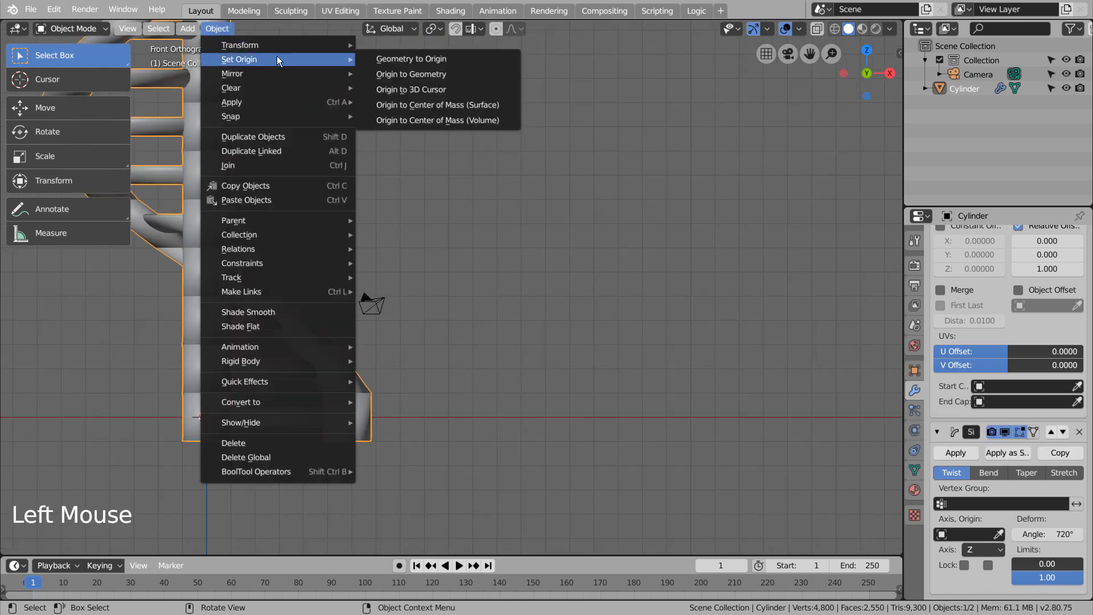
{"action": "left_click", "coordinate": [418, 74]}
{"action": "scroll", "coordinate": [467, 259], "scroll_direction": "down", "scroll_amount": 7}
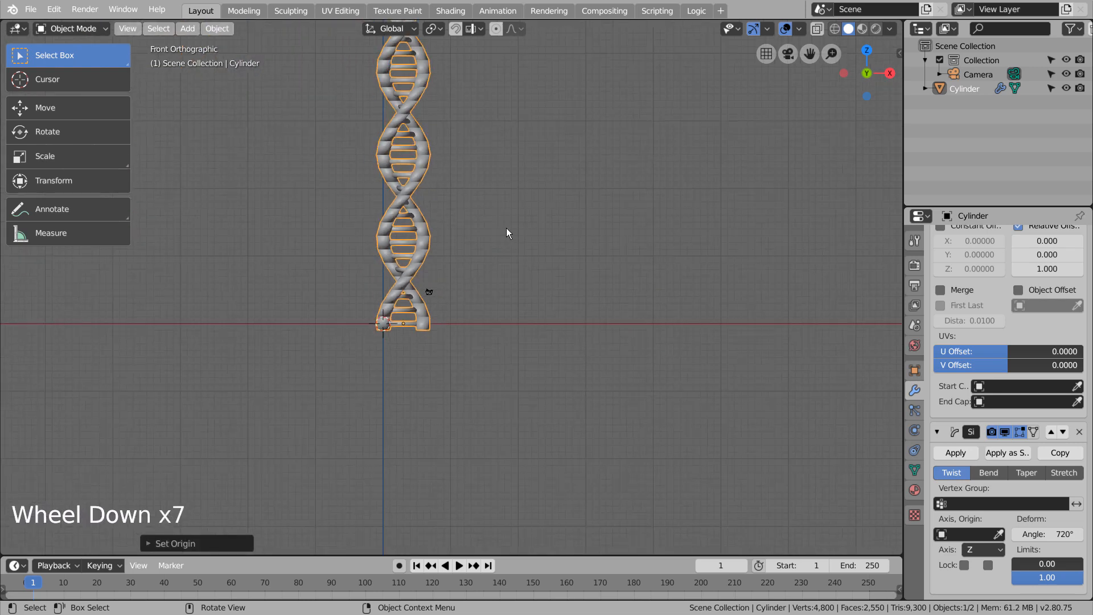
{"action": "middle_click_drag", "start_coordinate": [507, 233], "coordinate": [537, 380], "text": "shift"}
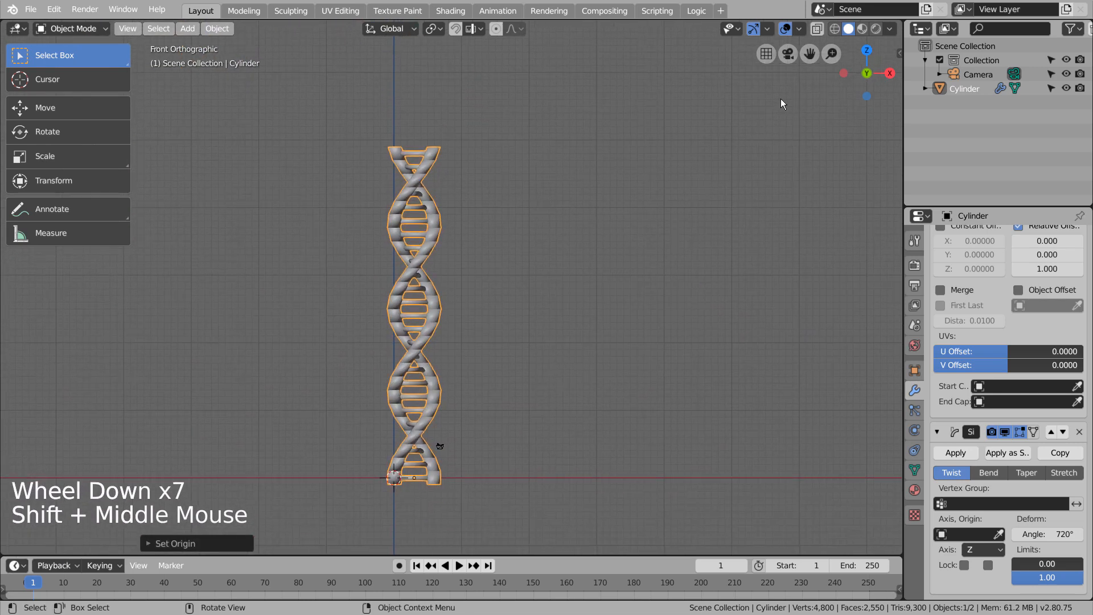
Step: Switch the viewport to LookDev shading and inspect the blue material on the whole strand
{"action": "left_click", "coordinate": [861, 28]}
{"action": "scroll", "coordinate": [531, 353], "scroll_direction": "up", "scroll_amount": 7}
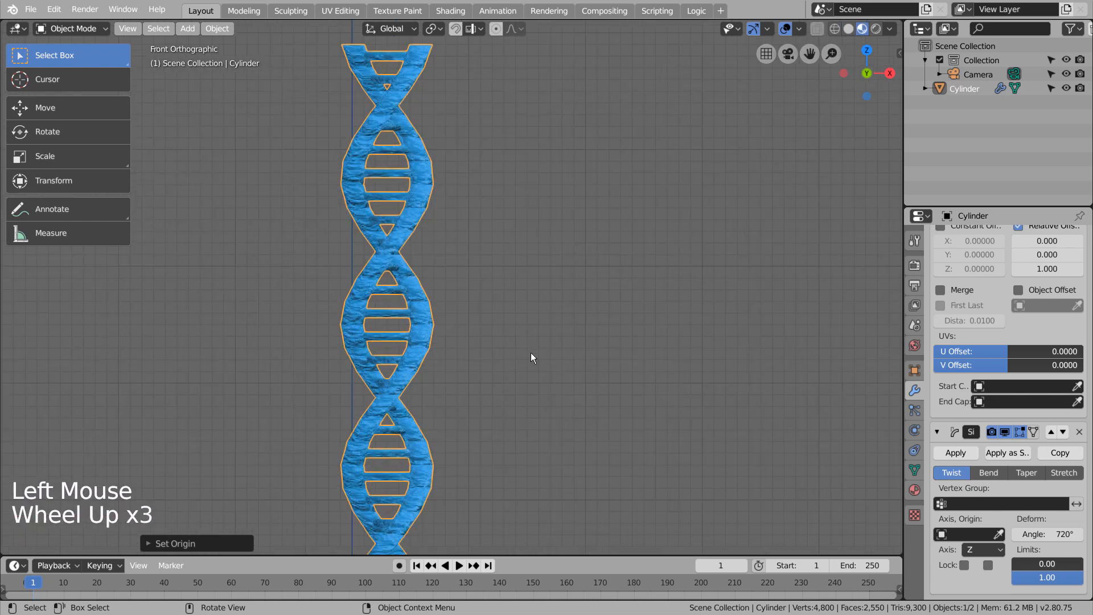
{"action": "scroll", "coordinate": [529, 352], "scroll_direction": "down", "scroll_amount": 8}
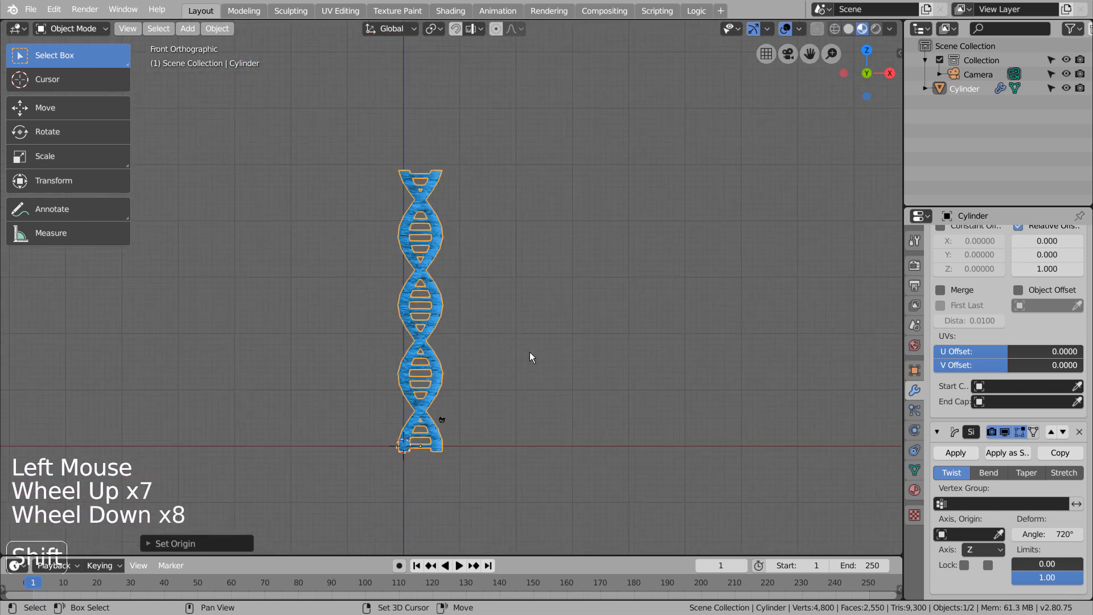
{"action": "middle_click_drag", "start_coordinate": [529, 352], "coordinate": [553, 319], "text": "shift"}
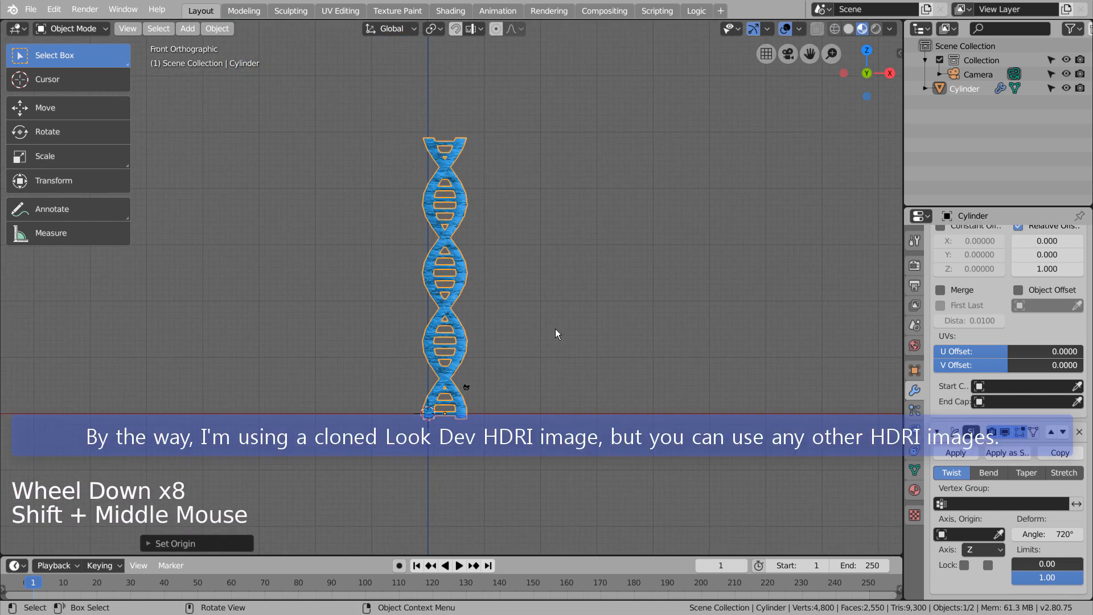
Step: Apply the Array and Simple Deform modifiers to the strand
{"action": "scroll", "coordinate": [1001, 332], "scroll_direction": "up", "scroll_amount": 8}
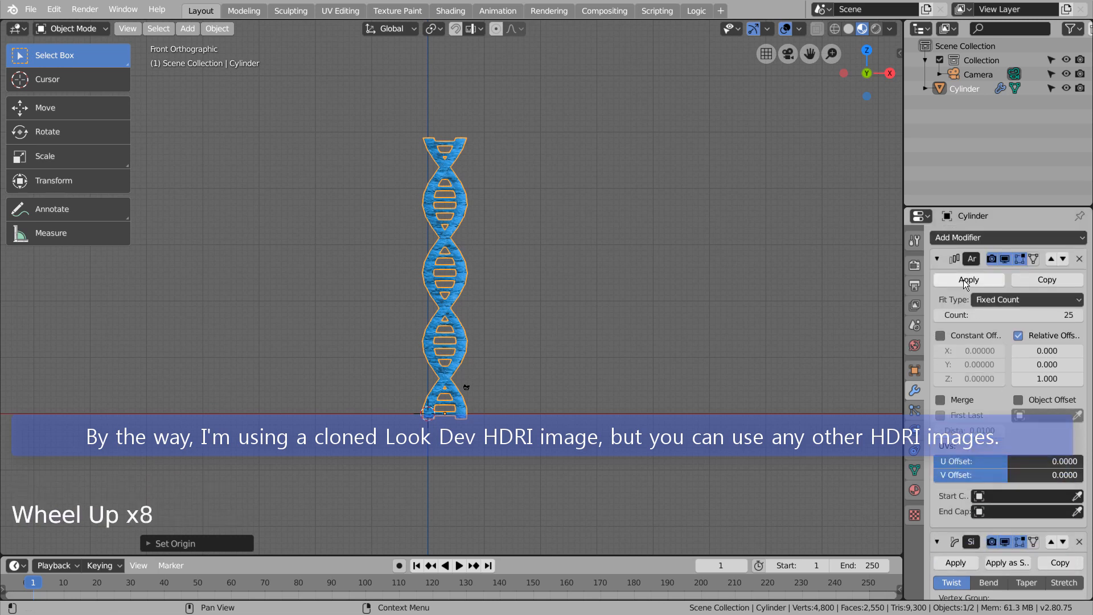
{"action": "left_click", "coordinate": [963, 278]}
{"action": "left_click", "coordinate": [963, 279]}
{"action": "left_click", "coordinate": [963, 279]}
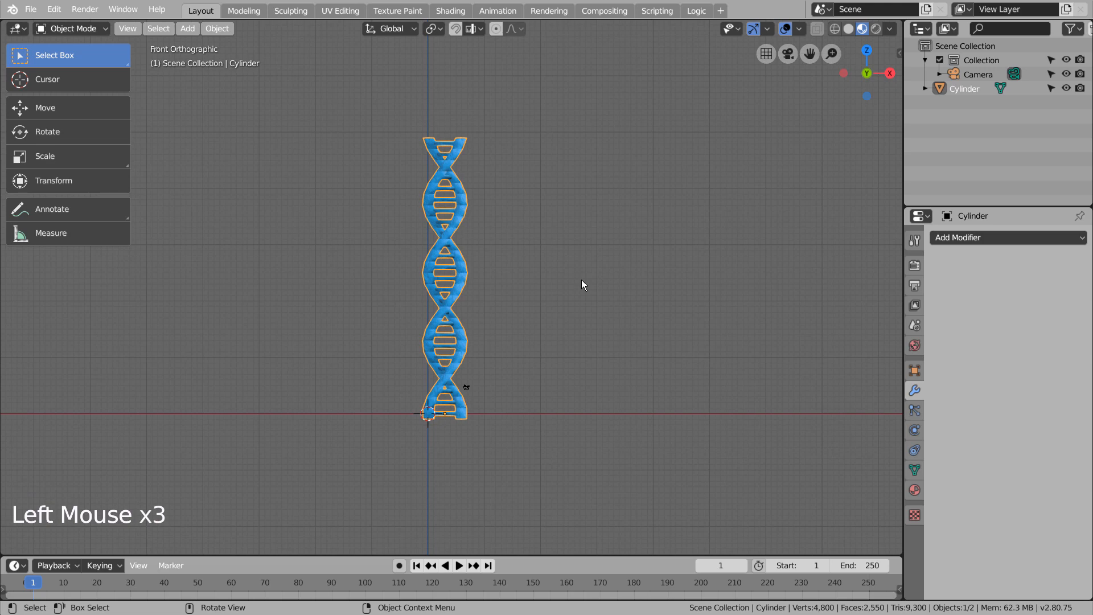
Step: Align the render camera to the current front view and set its clip end to 1111
{"action": "key", "text": "ctrl+alt+KP_0"}
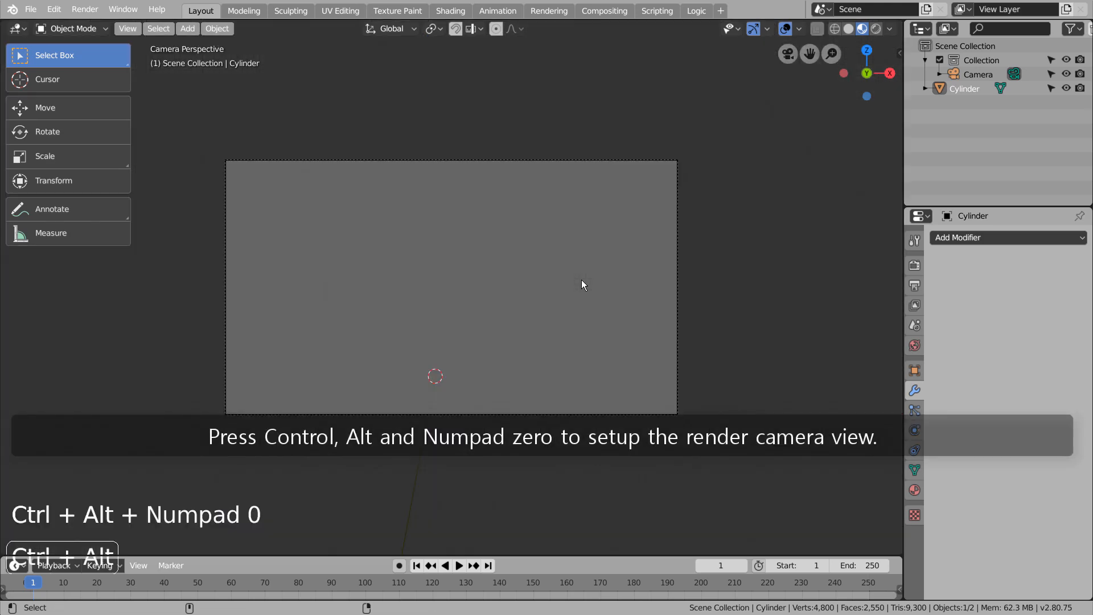
{"action": "left_click", "coordinate": [978, 74]}
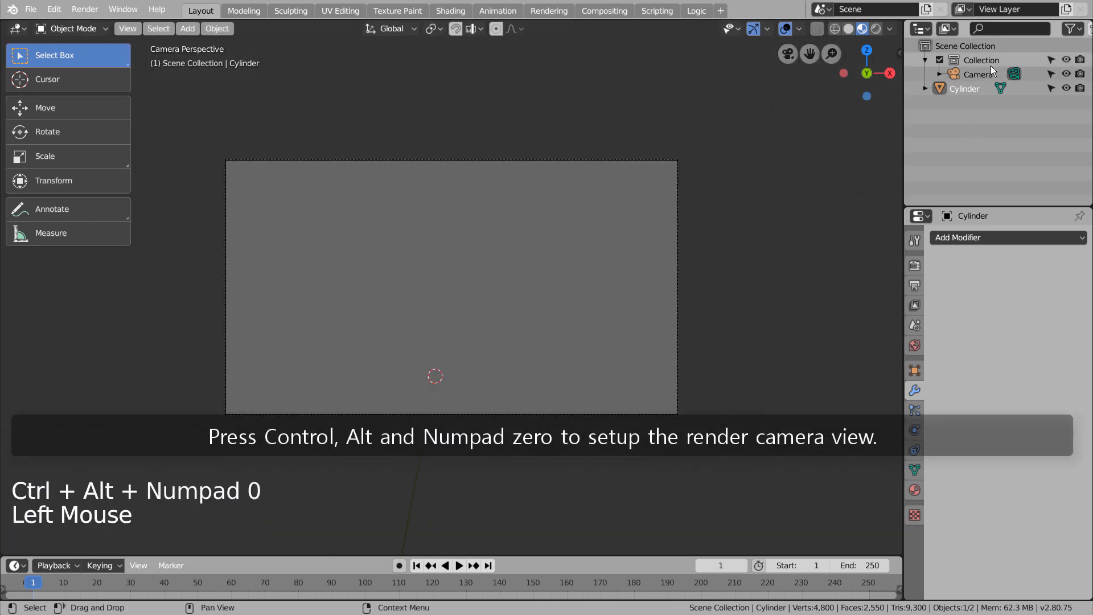
{"action": "left_click", "coordinate": [978, 74]}
{"action": "left_click", "coordinate": [914, 429]}
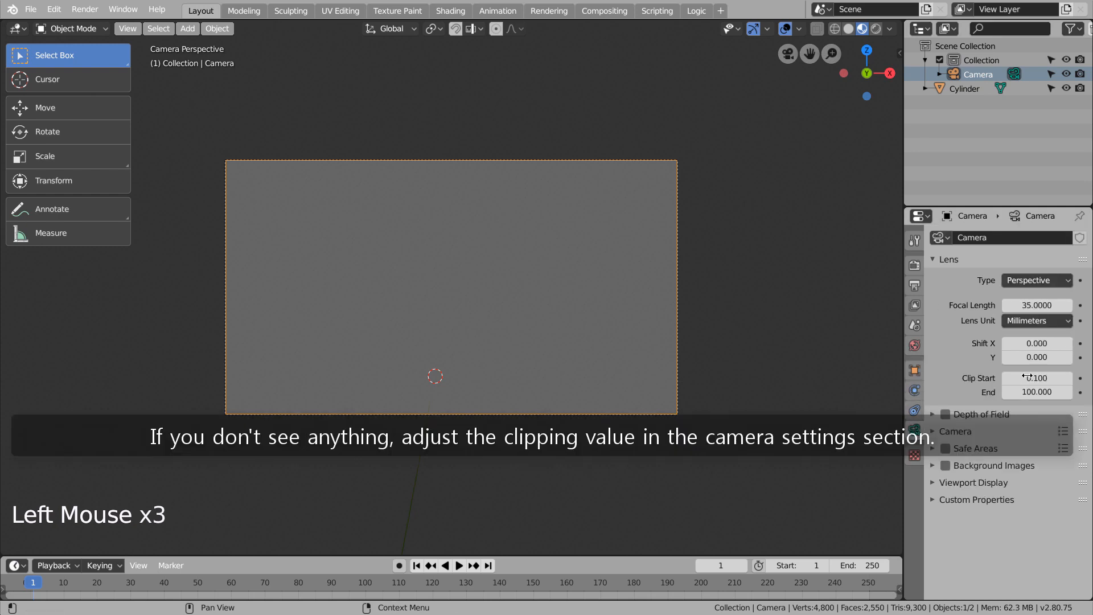
{"action": "left_click", "coordinate": [1028, 392]}
{"action": "type", "text": "1111"}
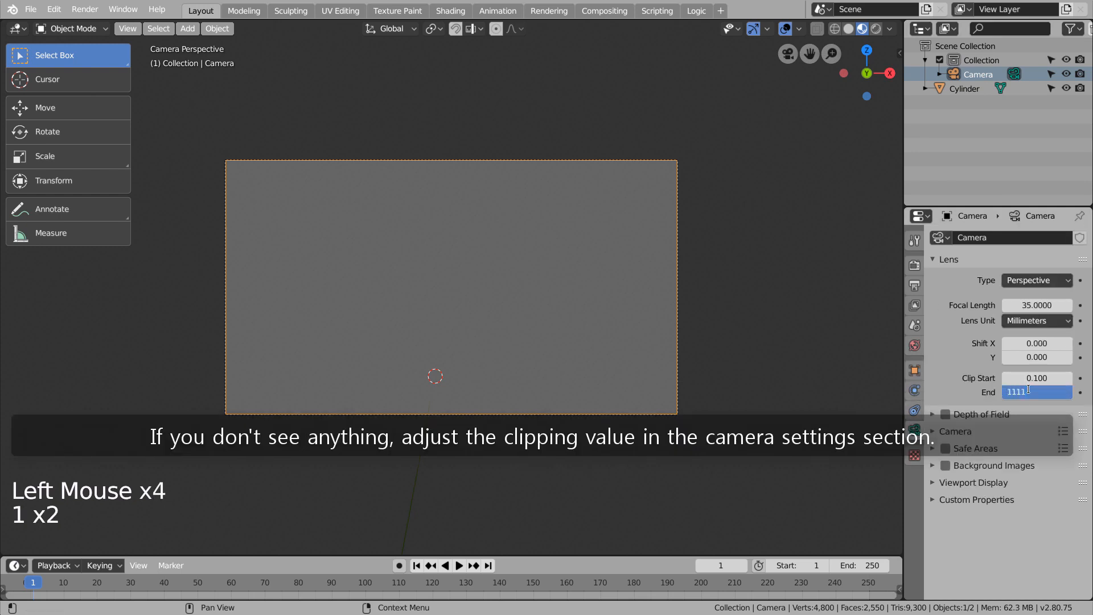
{"action": "key", "text": "Return"}
{"action": "middle_click_drag", "start_coordinate": [592, 258], "coordinate": [563, 258]}
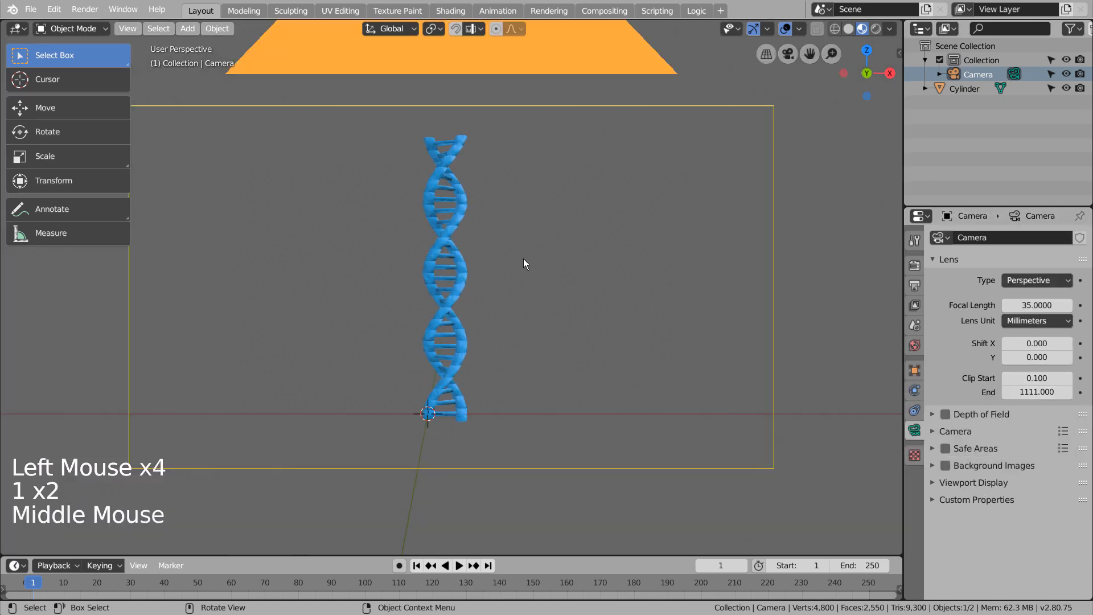
Step: Duplicate the DNA strand into the camera frame's lower-right area, scaled down and rotated about 52°
{"action": "left_click", "coordinate": [453, 250]}
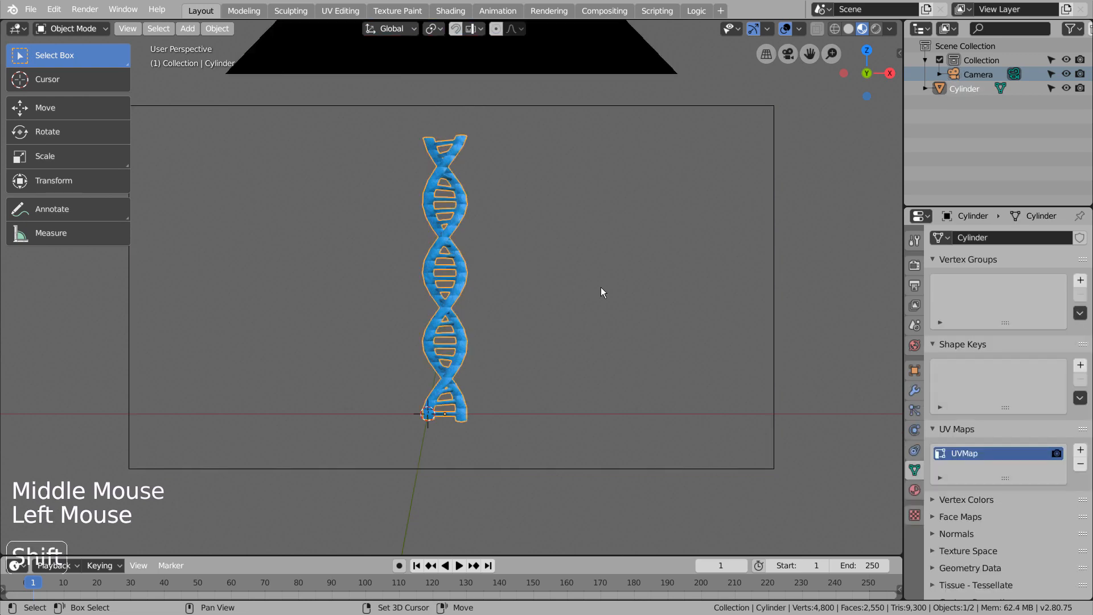
{"action": "key", "text": "shift+d"}
{"action": "left_click", "coordinate": [795, 323]}
{"action": "key", "text": "s"}
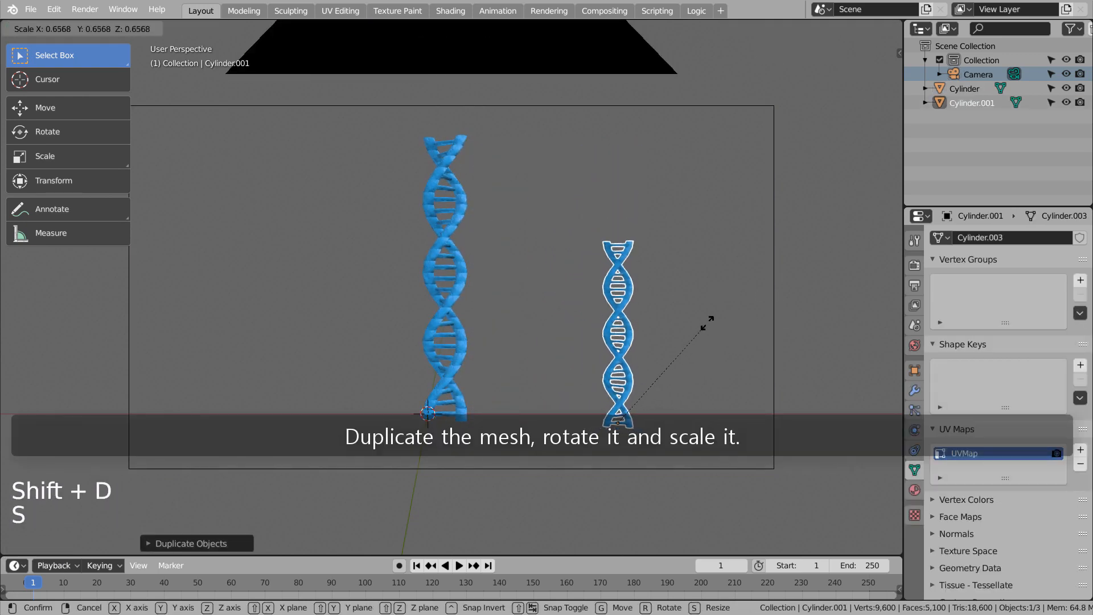
{"action": "left_click", "coordinate": [652, 357]}
{"action": "key", "text": "r"}
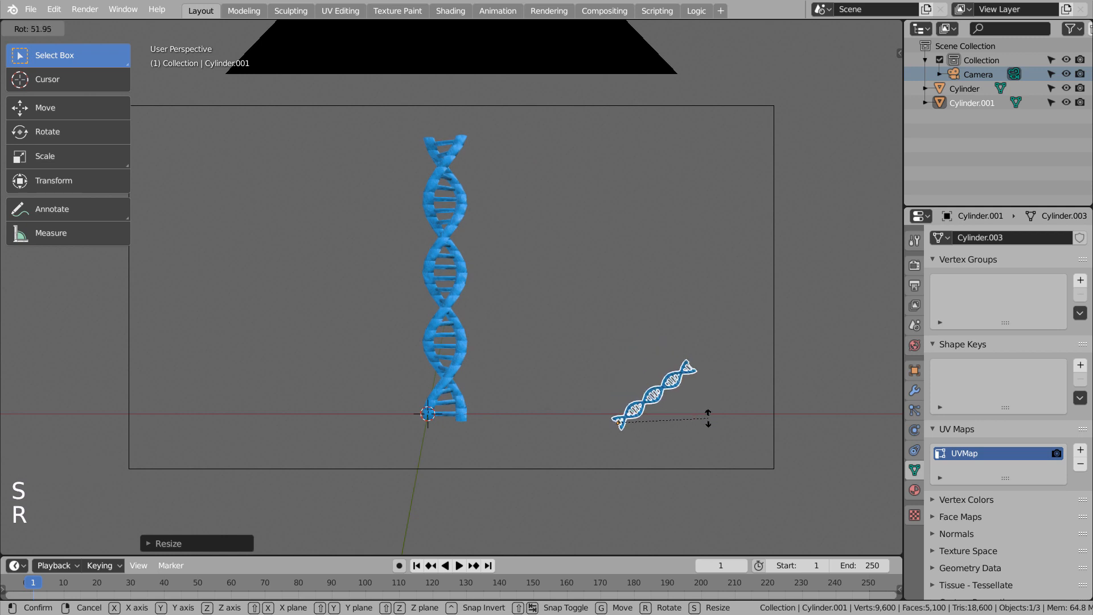
{"action": "left_click", "coordinate": [706, 414]}
Step: Duplicate the small strand into the frame's upper-left corner, tilt it the opposite way and enlarge it somewhat
{"action": "key", "text": "shift+d"}
{"action": "left_click", "coordinate": [267, 213]}
{"action": "key", "text": "r"}
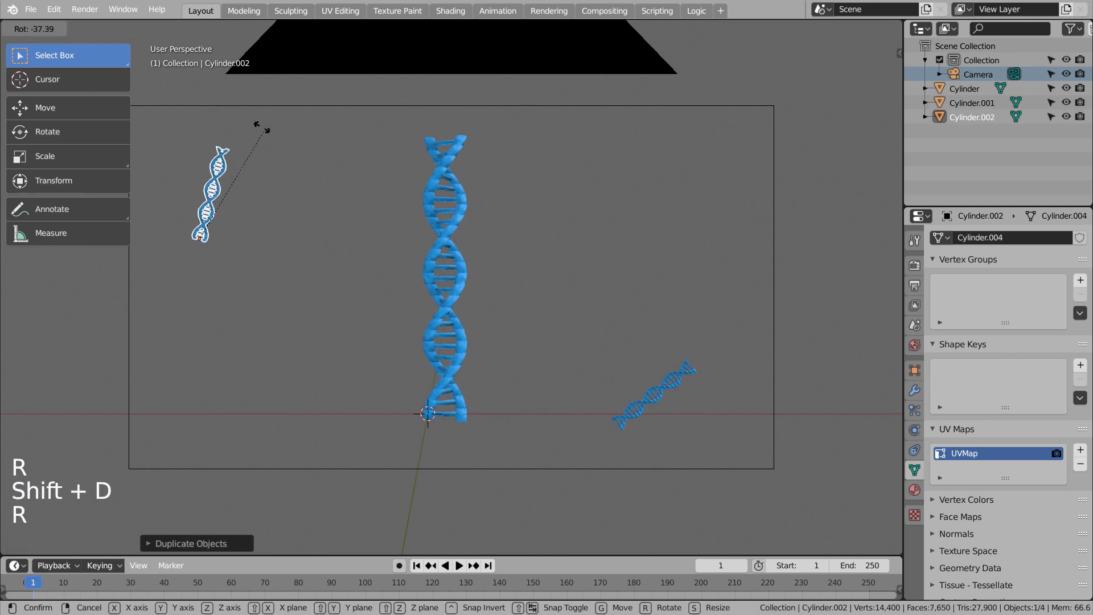
{"action": "left_click", "coordinate": [168, 142]}
{"action": "key", "text": "s"}
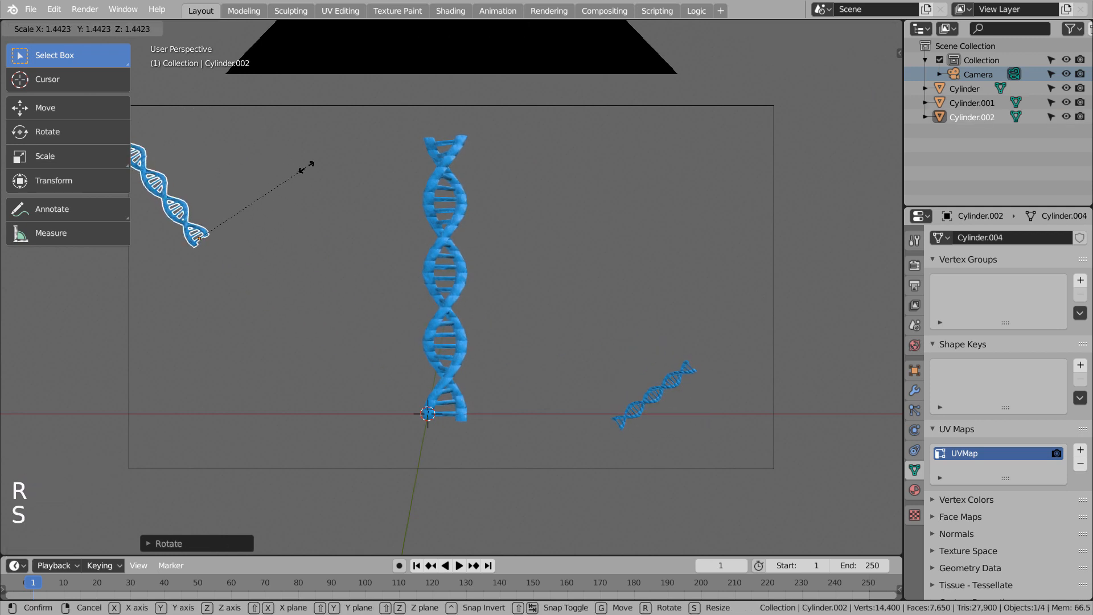
{"action": "left_click", "coordinate": [279, 188]}
{"action": "key", "text": "g"}
{"action": "left_click", "coordinate": [343, 271]}
Step: Duplicate the upper-left strand, tilt the copy the other way below it, and scale it to about 0.26
{"action": "key", "text": "shift+d"}
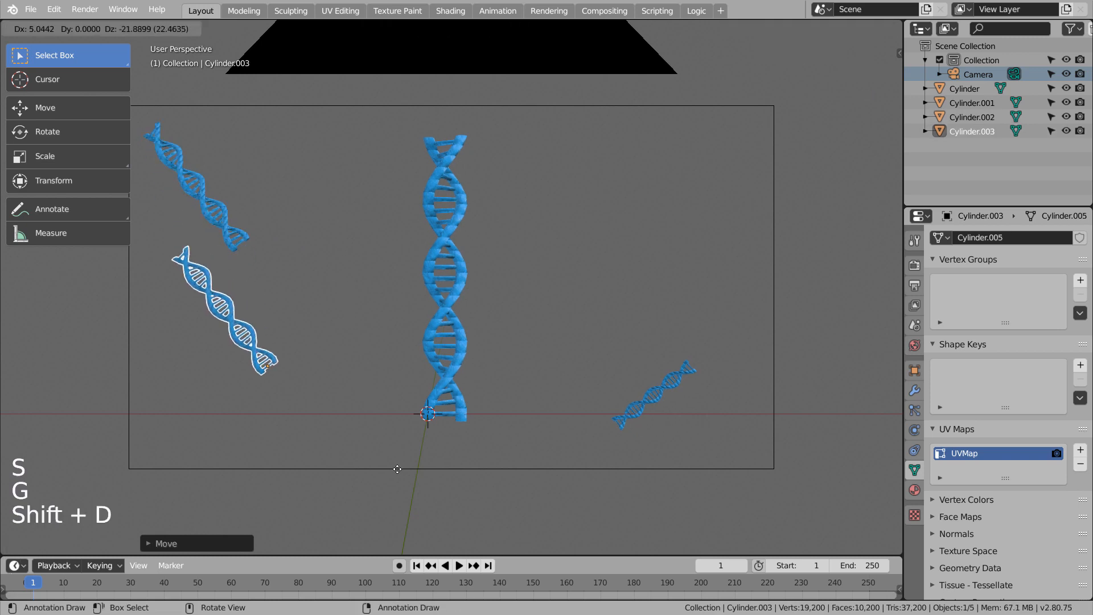
{"action": "left_click", "coordinate": [412, 480]}
{"action": "key", "text": "r"}
{"action": "left_click", "coordinate": [294, 350]}
{"action": "key", "text": "g"}
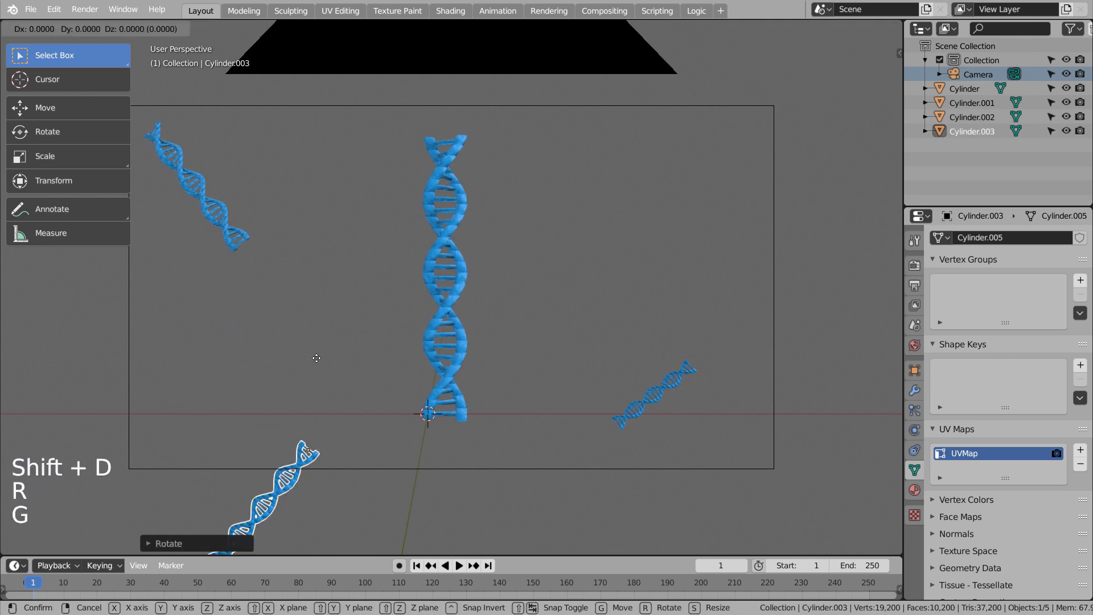
{"action": "left_click", "coordinate": [336, 235]}
{"action": "key", "text": "s"}
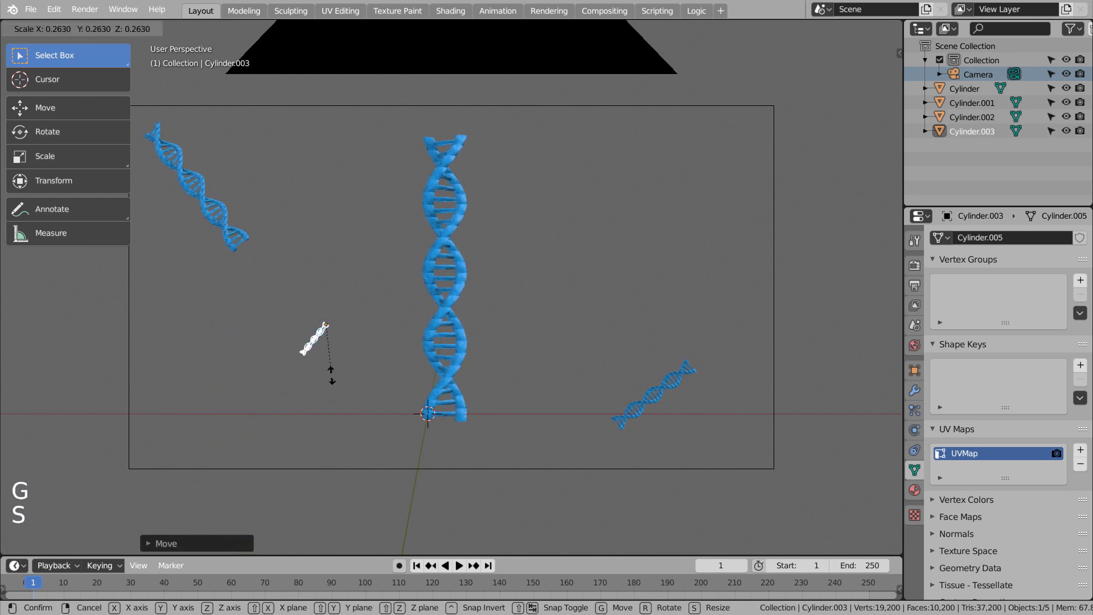
{"action": "left_click", "coordinate": [332, 372]}
Step: Duplicate the tiny strand into the frame's upper-right corner and rotate it to slope downwards to the right
{"action": "key", "text": "shift+d"}
{"action": "left_click", "coordinate": [800, 165]}
{"action": "key", "text": "r"}
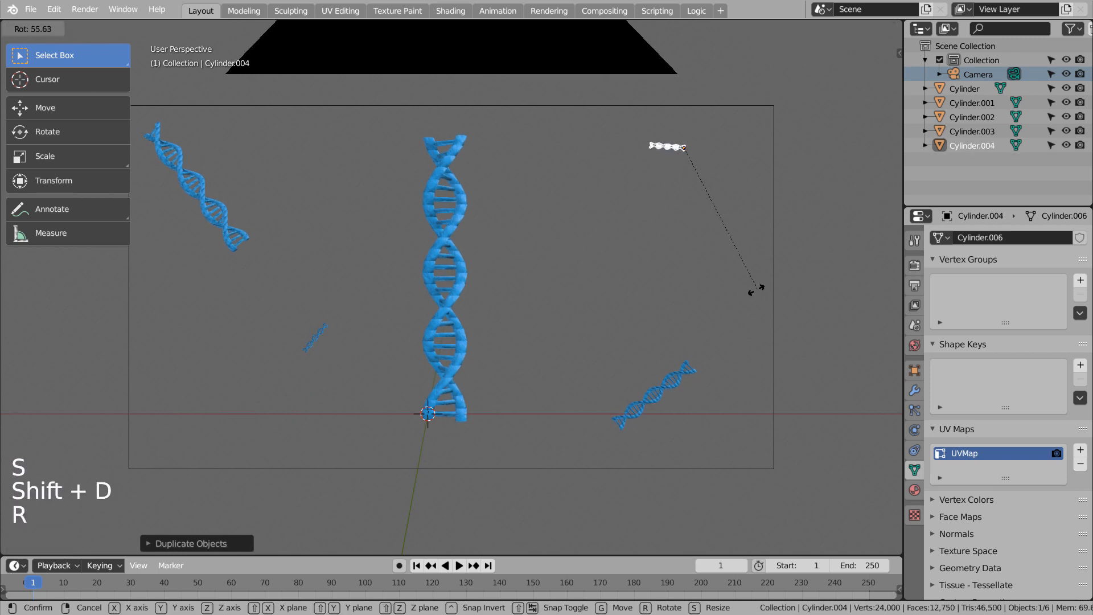
{"action": "left_click", "coordinate": [674, 312]}
Step: Duplicate the tiny upper-right strand to between the upper-left and central strands, slightly enlarged and rotated closer to horizontal
{"action": "key", "text": "shift+d"}
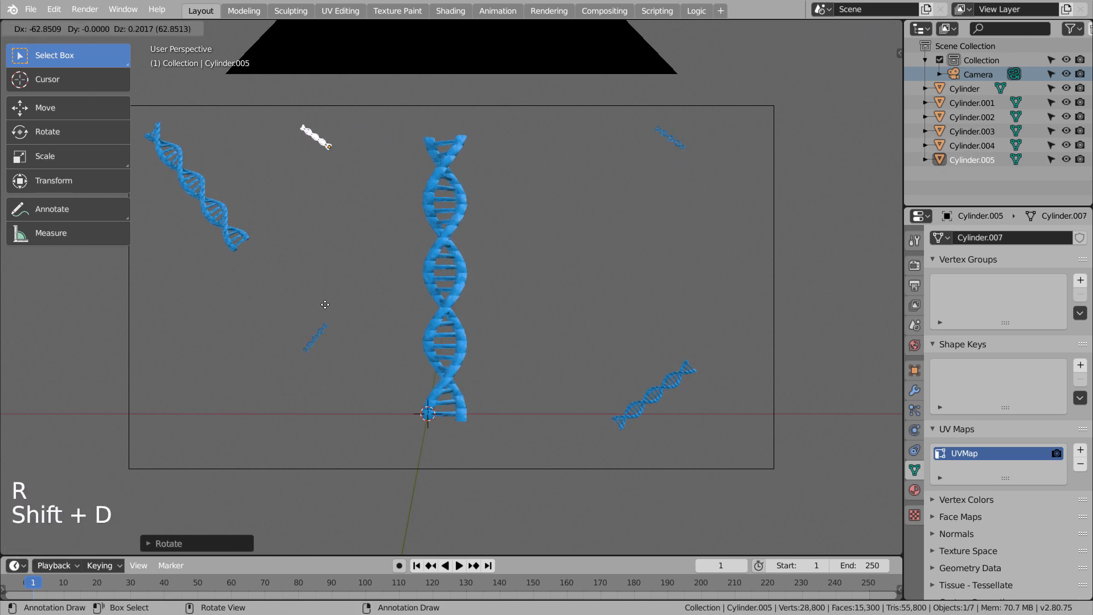
{"action": "left_click", "coordinate": [328, 298]}
{"action": "key", "text": "s"}
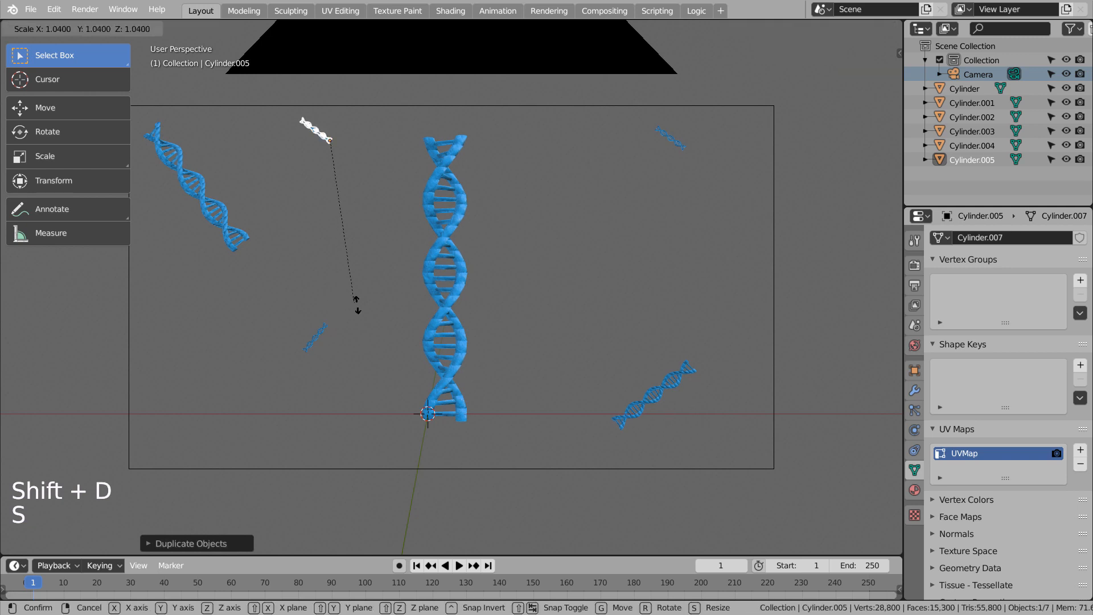
{"action": "left_click", "coordinate": [453, 341]}
{"action": "key", "text": "g"}
{"action": "left_click", "coordinate": [454, 348]}
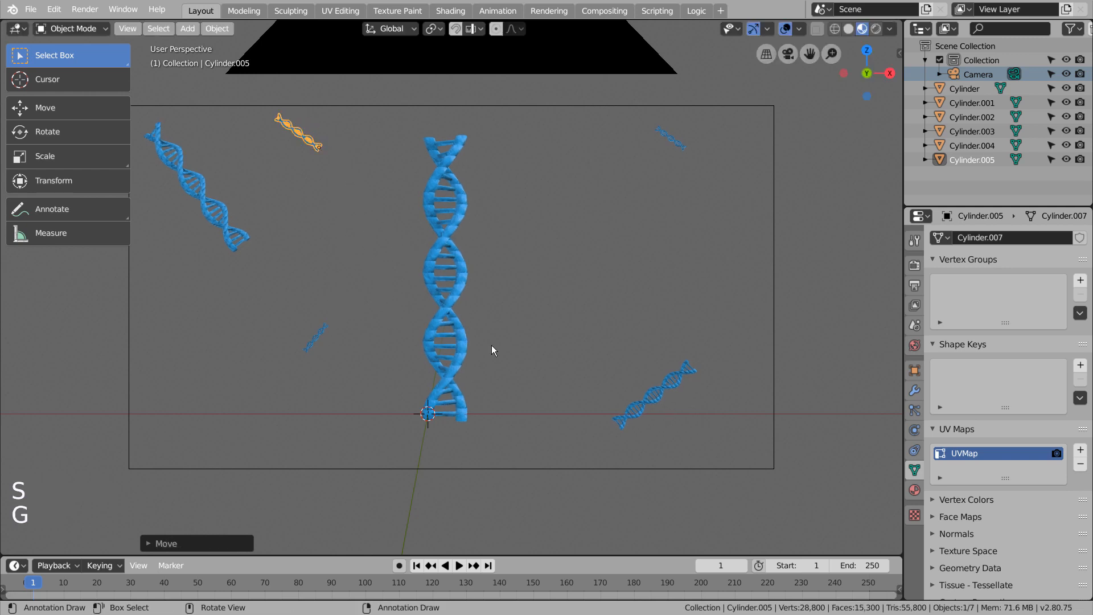
{"action": "key", "text": "r"}
{"action": "left_click", "coordinate": [534, 213]}
Step: Duplicate the small near-horizontal strand to the right of the central strand and rotate it almost upright
{"action": "key", "text": "shift+d"}
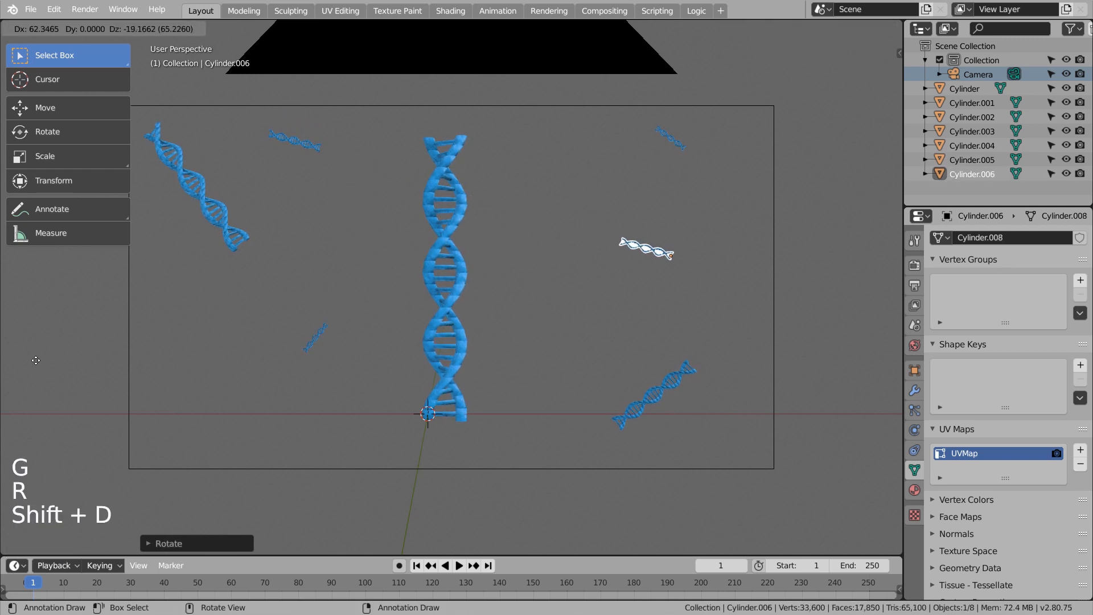
{"action": "left_click", "coordinate": [780, 305]}
{"action": "key", "text": "r"}
{"action": "left_click", "coordinate": [303, 254]}
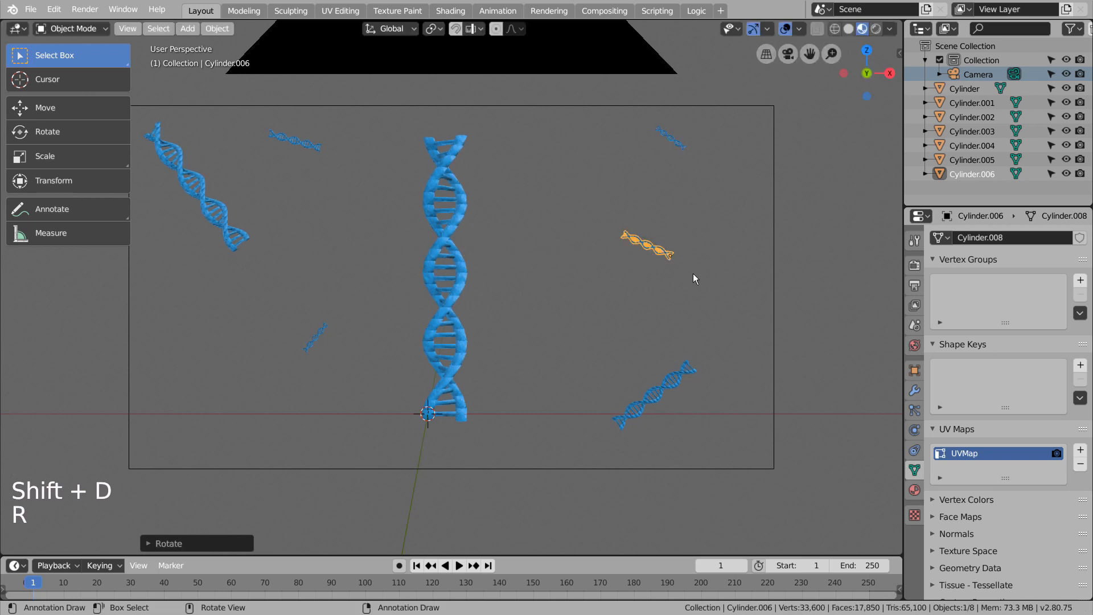
{"action": "key", "text": "r"}
{"action": "left_click", "coordinate": [652, 344]}
{"action": "key", "text": "g"}
{"action": "left_click", "coordinate": [614, 347]}
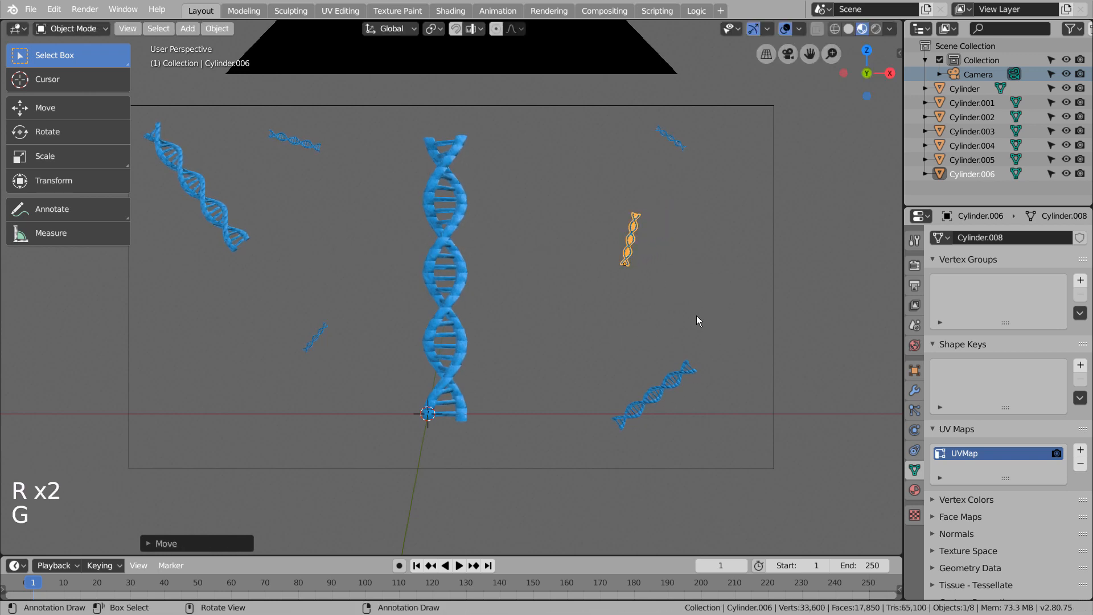
Step: Enlarge the almost upright copy and reposition it between the central strand and the frame's right edge
{"action": "key", "text": "s"}
{"action": "left_click", "coordinate": [839, 292]}
{"action": "key", "text": "g"}
{"action": "left_click", "coordinate": [781, 352]}
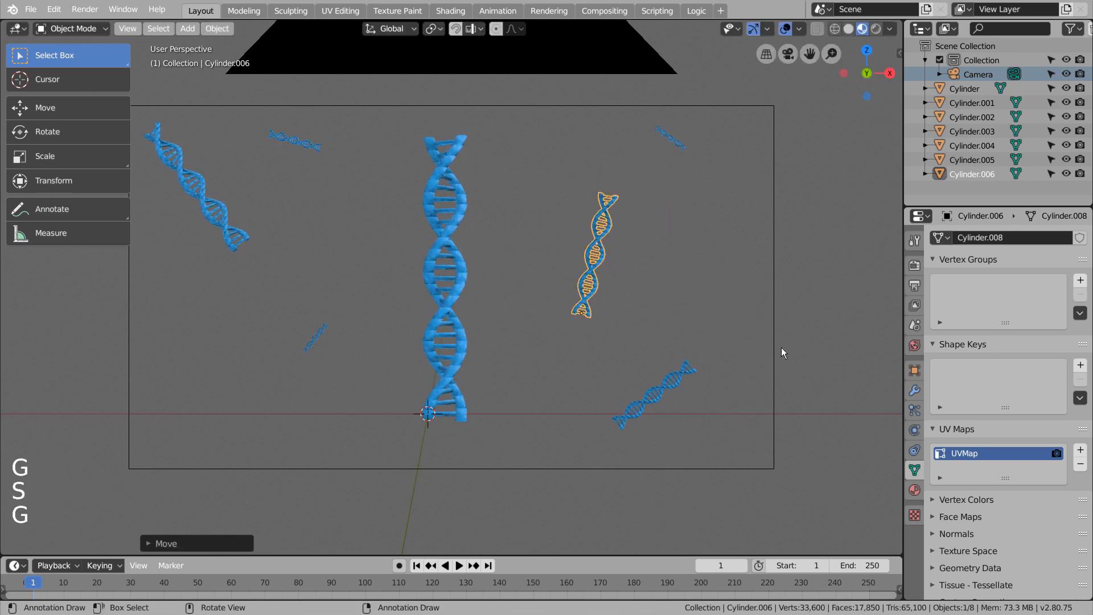
Step: Duplicate the almost upright strand into the frame's lower-left corner, tilted to the left and scaled down
{"action": "key", "text": "shift+d"}
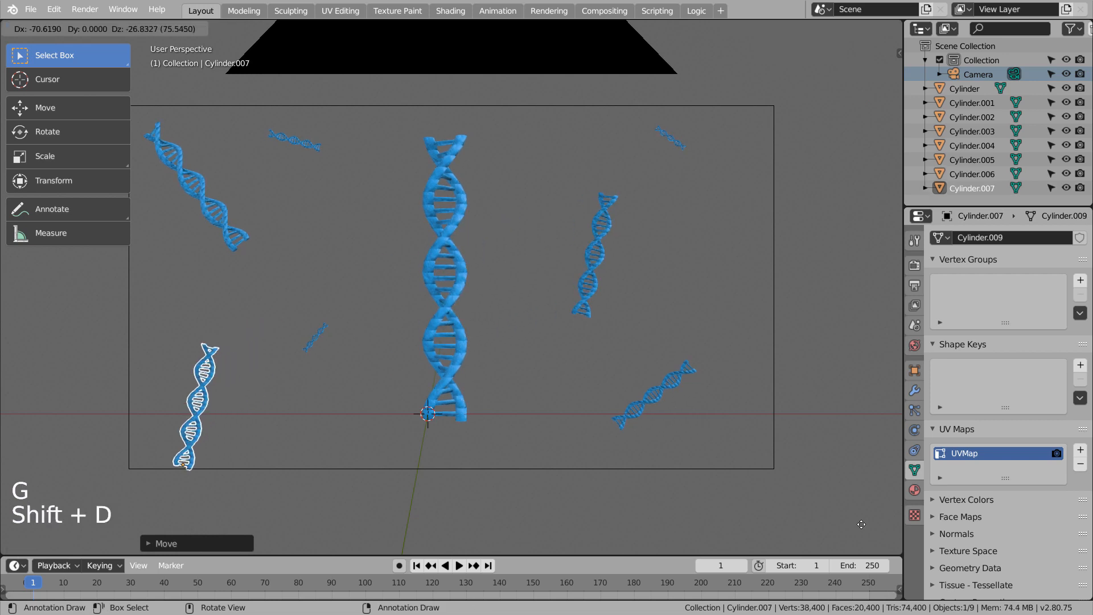
{"action": "left_click", "coordinate": [35, 530]}
{"action": "key", "text": "r"}
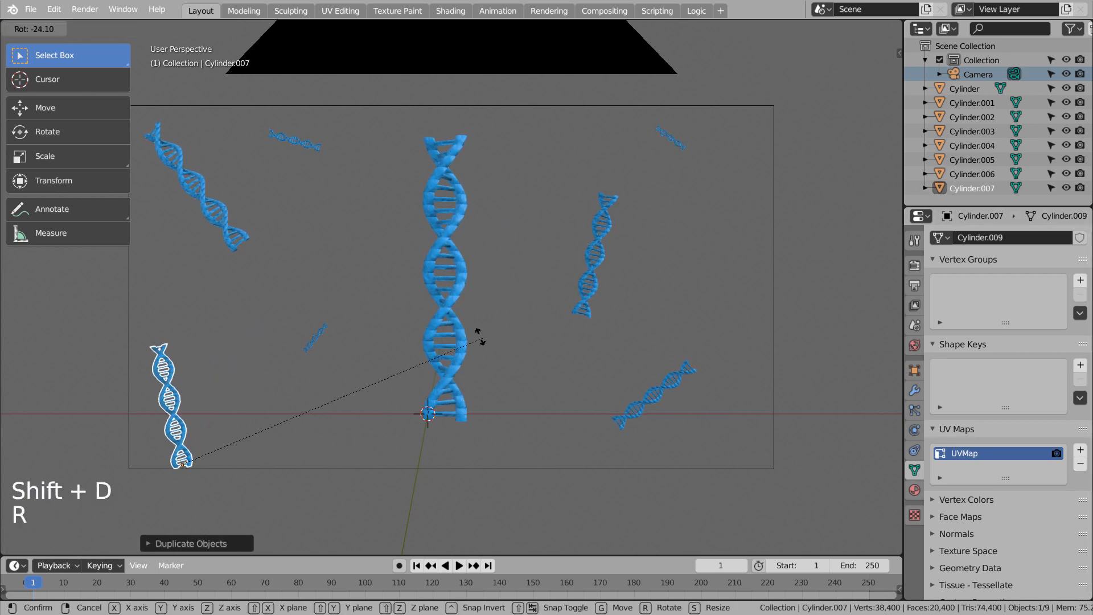
{"action": "left_click", "coordinate": [481, 344]}
{"action": "key", "text": "g"}
{"action": "left_click", "coordinate": [532, 403]}
{"action": "key", "text": "s"}
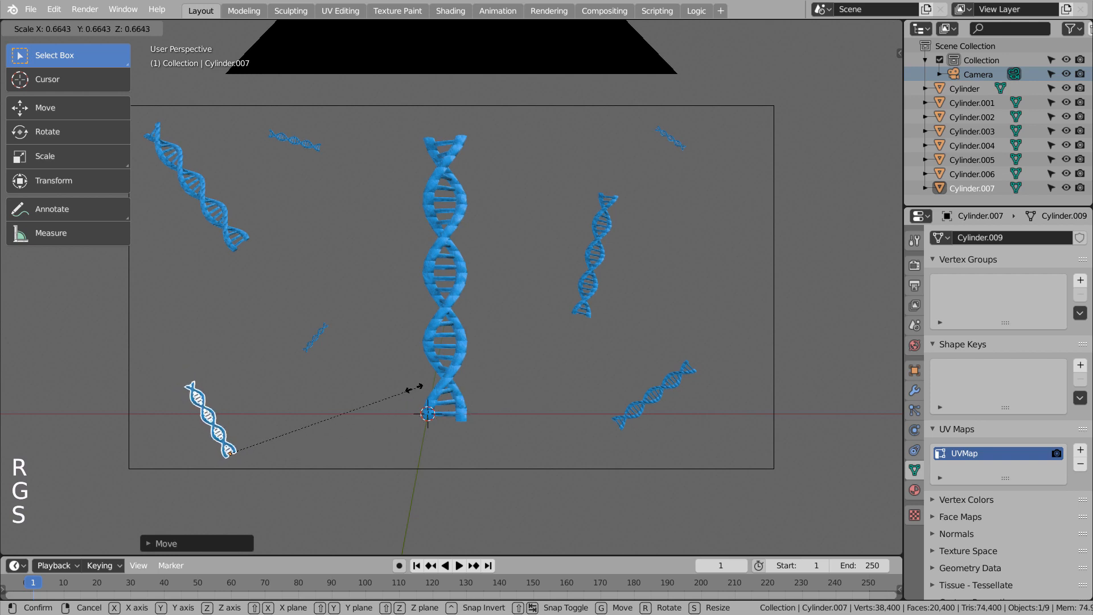
{"action": "left_click", "coordinate": [379, 403]}
{"action": "key", "text": "g"}
{"action": "left_click", "coordinate": [364, 398]}
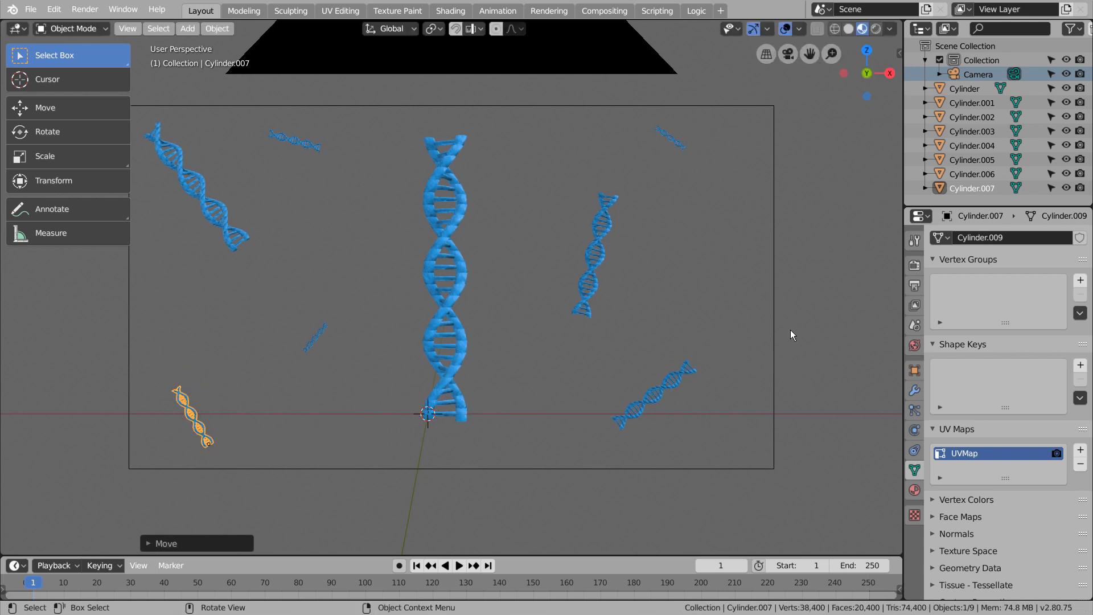
Step: Enable depth of field on the camera and pick the central DNA strand as its focus object
{"action": "left_click", "coordinate": [454, 283]}
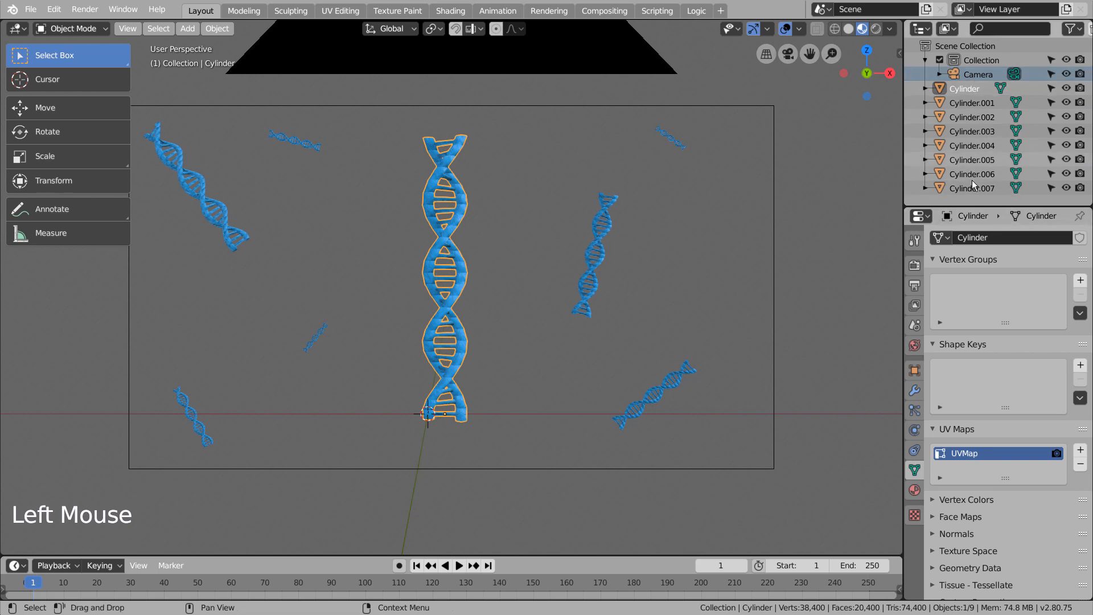
{"action": "left_click", "coordinate": [978, 75]}
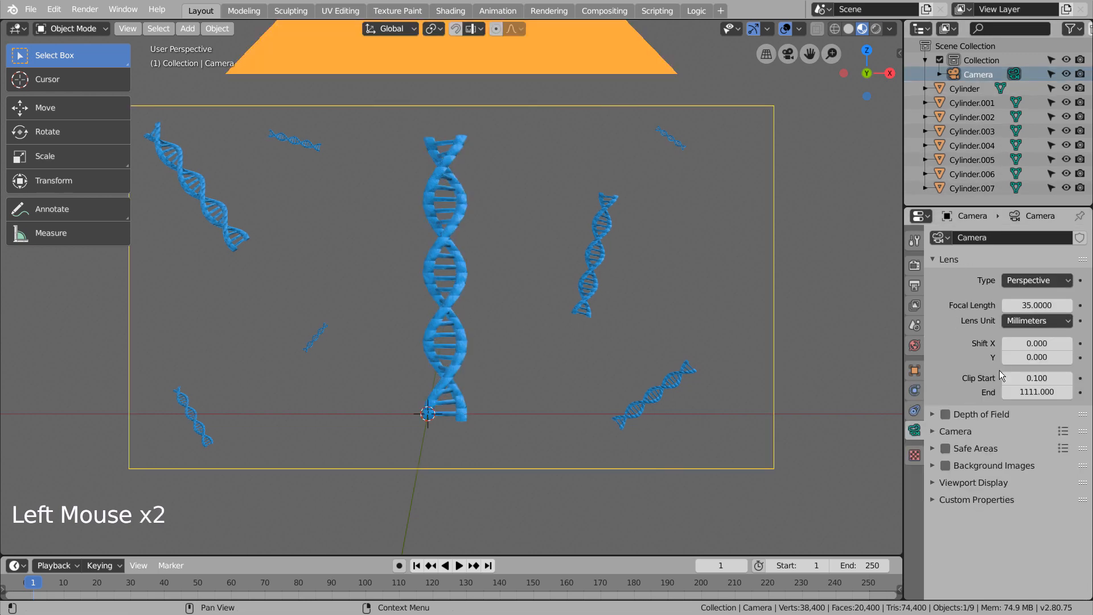
{"action": "left_click", "coordinate": [946, 414]}
{"action": "left_click", "coordinate": [933, 413]}
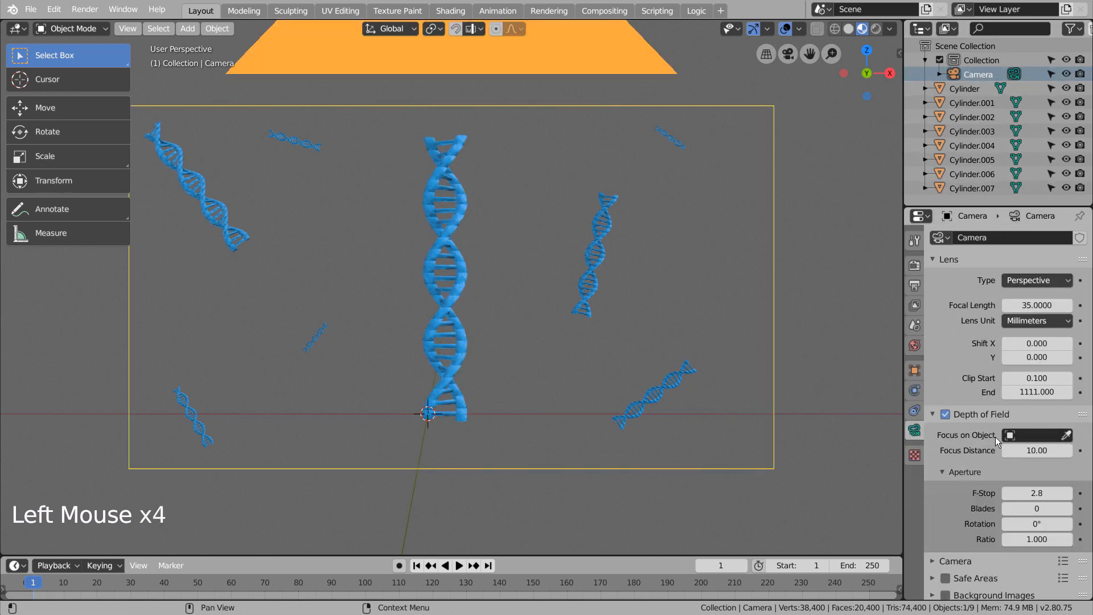
{"action": "left_click", "coordinate": [1068, 436]}
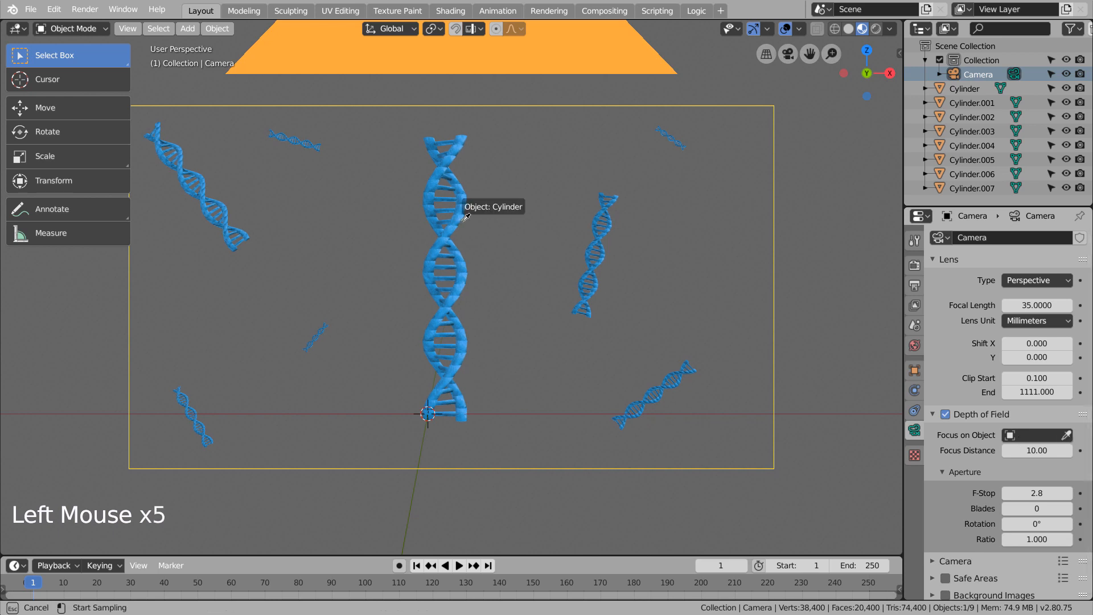
{"action": "left_click", "coordinate": [456, 200]}
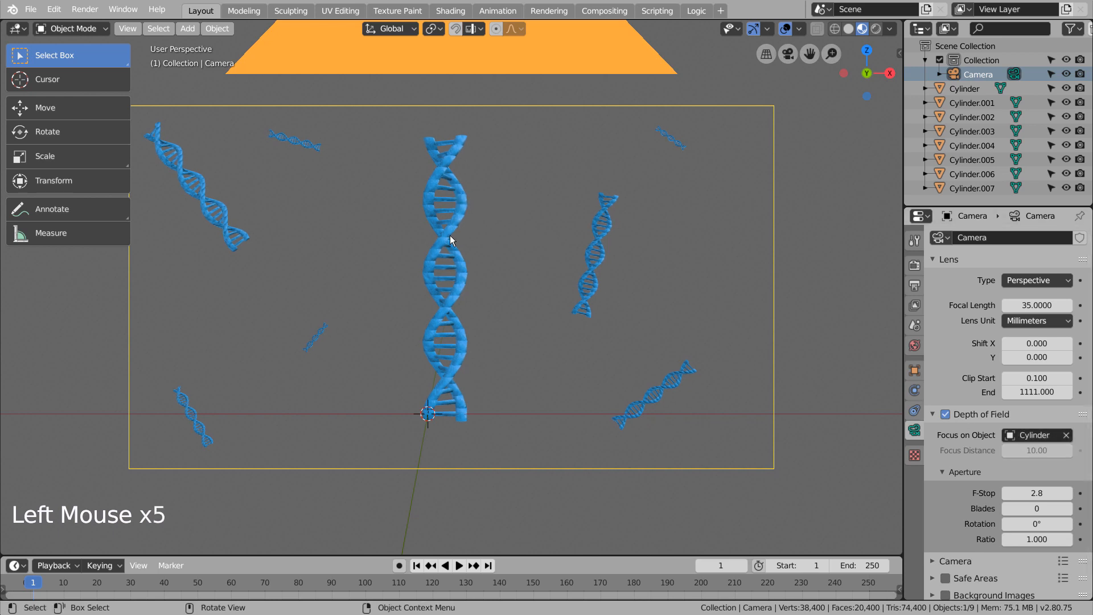
Step: Rotate the central strand into a diagonal rising to the upper right and recentre it in the camera frame
{"action": "left_click", "coordinate": [450, 239]}
{"action": "key", "text": "r"}
{"action": "key", "text": "g"}
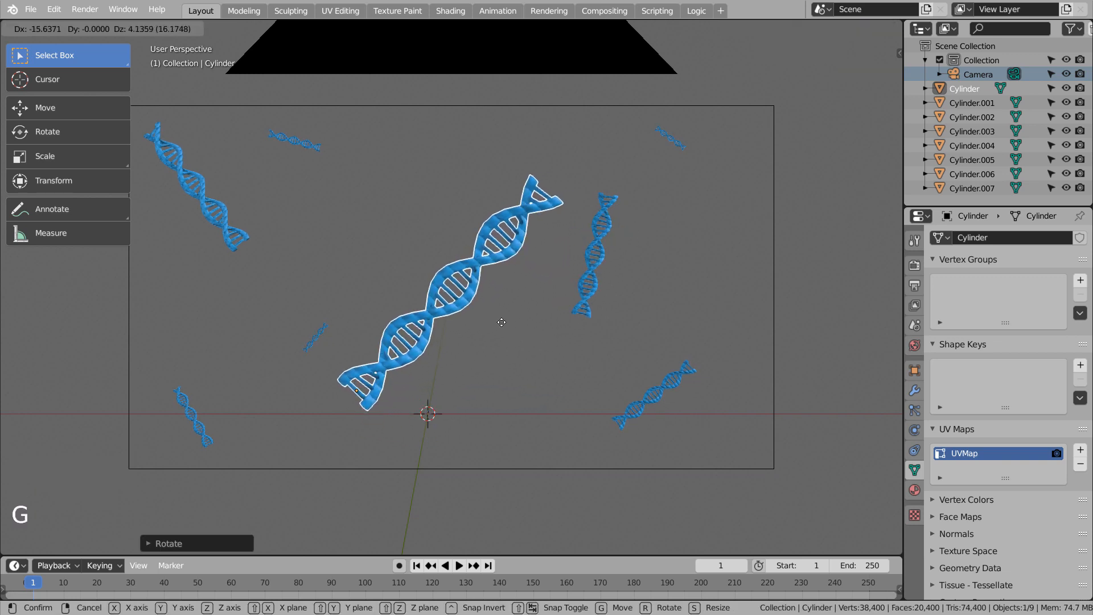
{"action": "left_click", "coordinate": [499, 328]}
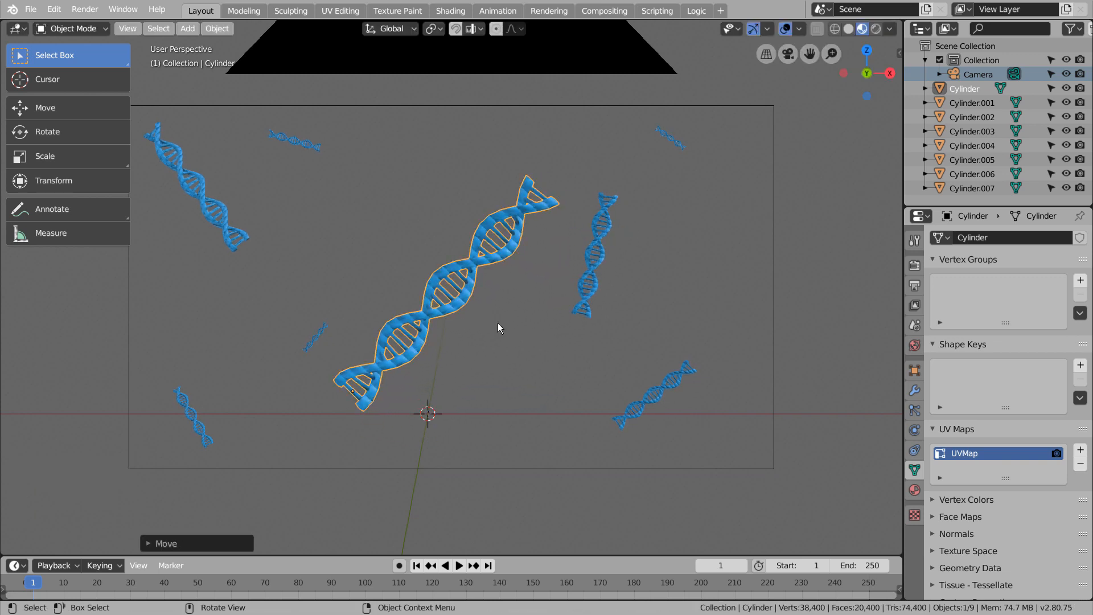
Step: Move the tiny strand beside the central strand's lower end away toward the frame's left edge and rotate it upright
{"action": "left_click", "coordinate": [316, 336]}
{"action": "key", "text": "r"}
{"action": "left_click", "coordinate": [307, 285]}
{"action": "key", "text": "g"}
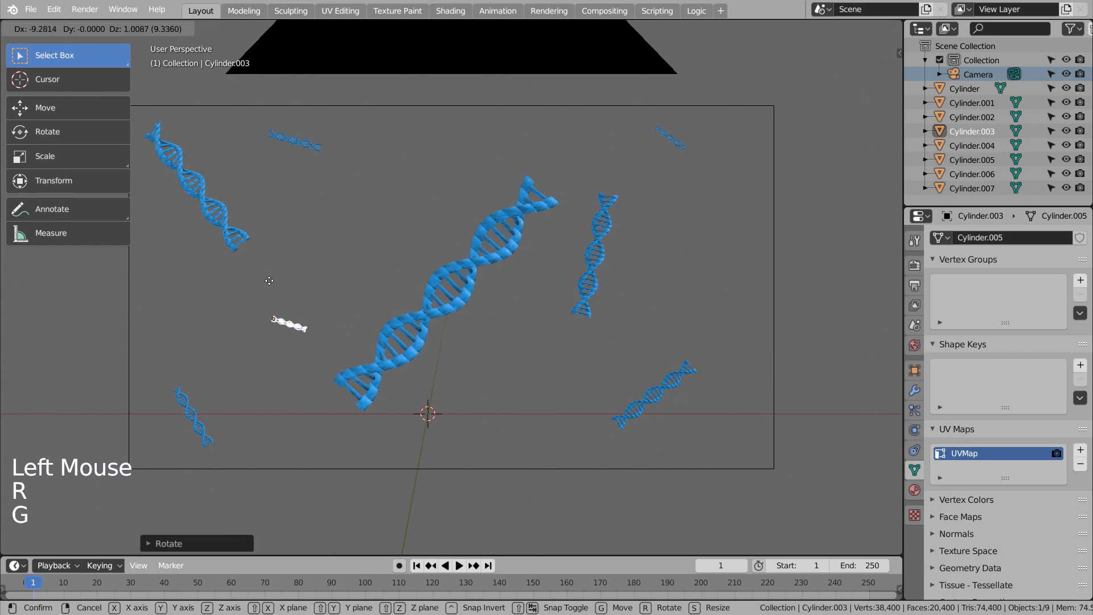
{"action": "left_click", "coordinate": [269, 280]}
{"action": "key", "text": "r"}
{"action": "left_click", "coordinate": [294, 342]}
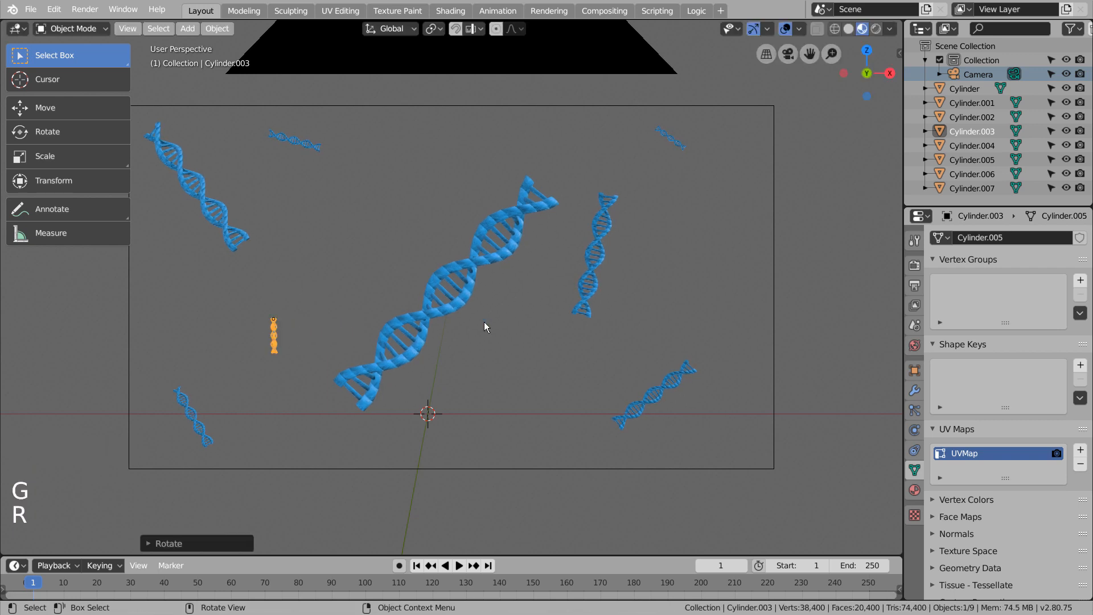
Step: Set the camera's depth-of-field F-Stop to 0.1
{"action": "left_click", "coordinate": [469, 308]}
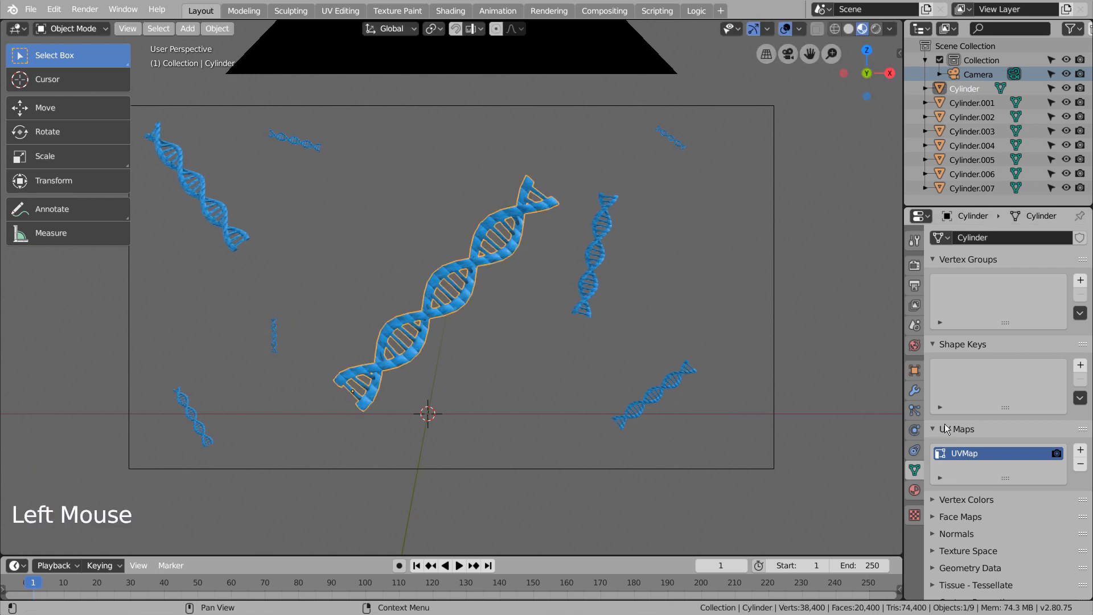
{"action": "left_click", "coordinate": [968, 76]}
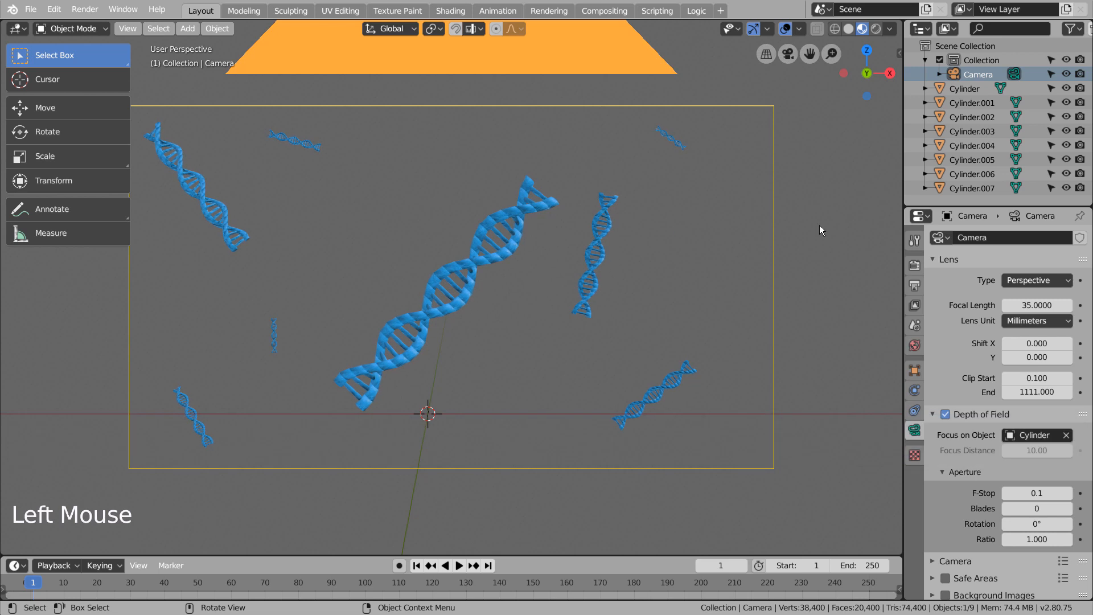
Step: Switch the render engine to Cycles and set the viewport samples to 1
{"action": "left_click", "coordinate": [914, 264]}
{"action": "left_click", "coordinate": [1048, 237]}
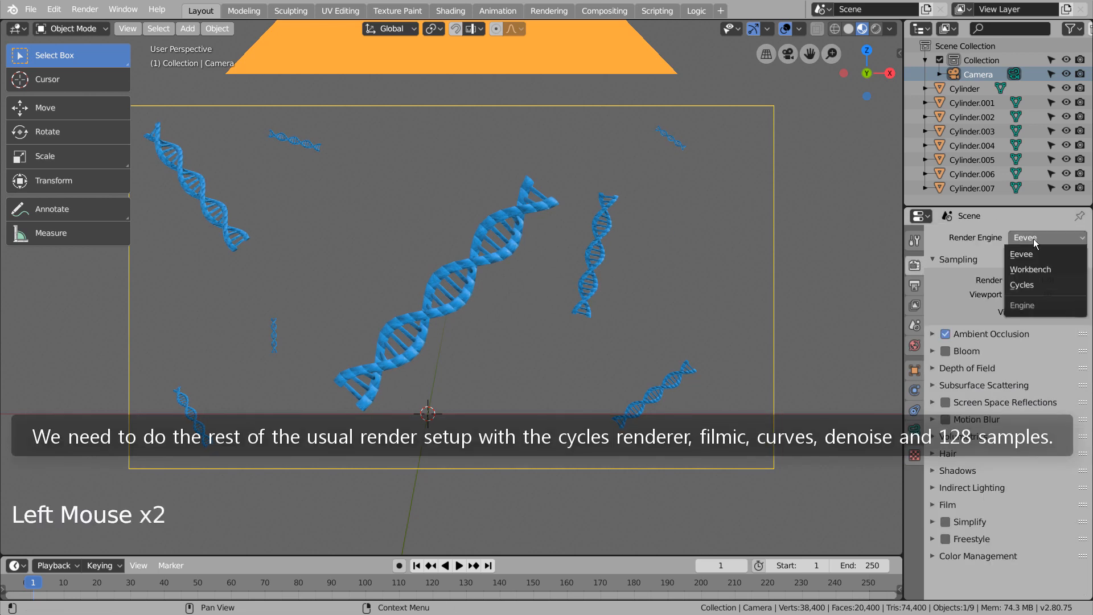
{"action": "left_click", "coordinate": [1038, 288]}
{"action": "left_click", "coordinate": [1039, 363]}
{"action": "type", "text": "1"}
{"action": "key", "text": "Tab"}
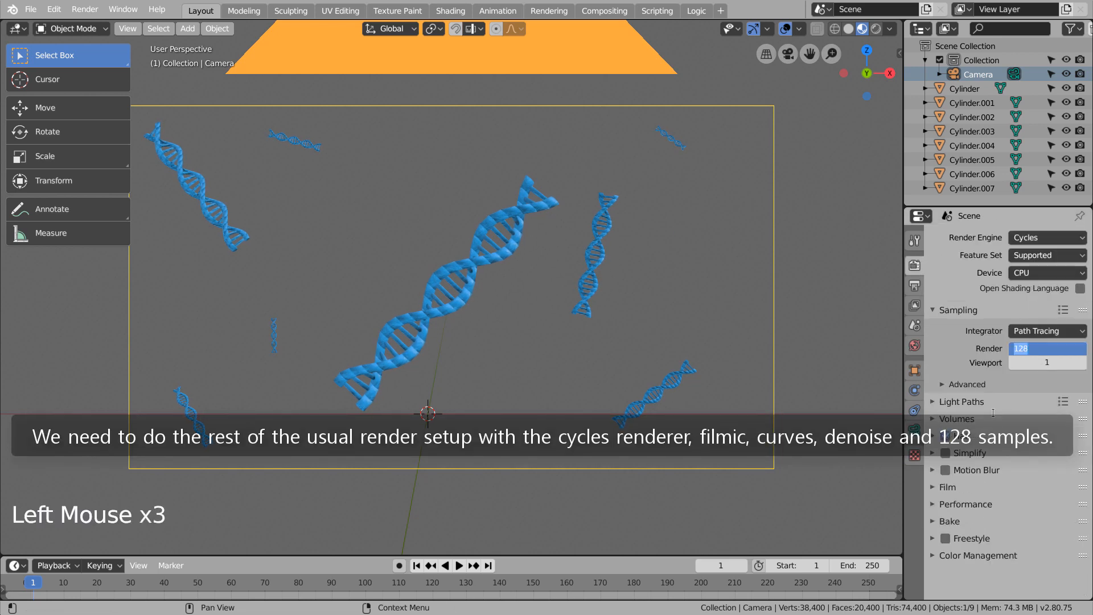
Step: Set the colour management view transform to Filmic with the Very High Contrast look
{"action": "left_click", "coordinate": [937, 558]}
{"action": "scroll", "coordinate": [945, 546], "scroll_direction": "down", "scroll_amount": 7}
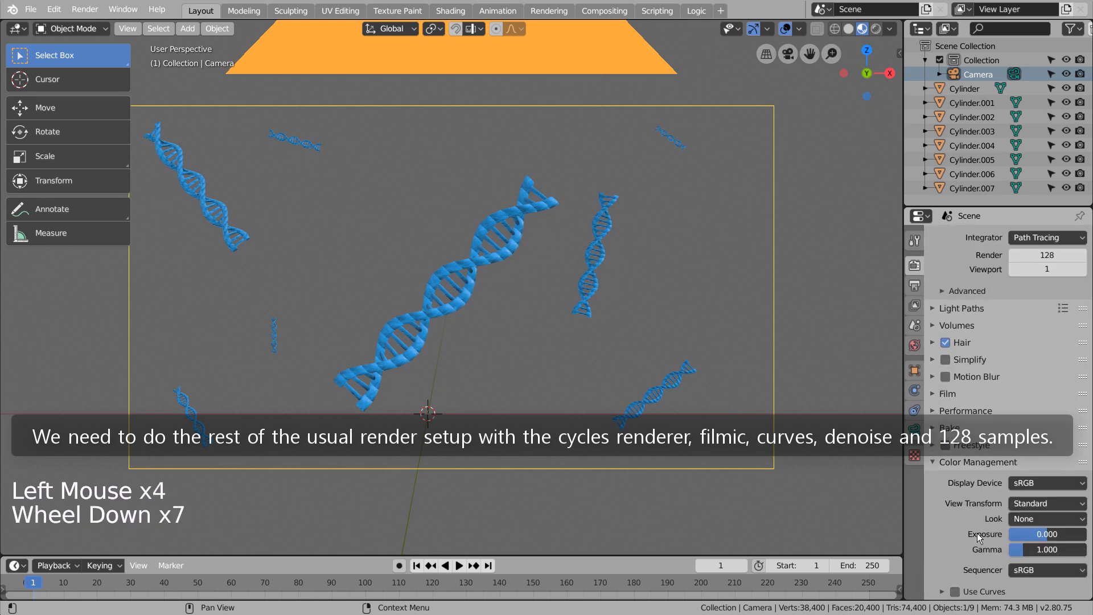
{"action": "left_click", "coordinate": [1007, 535]}
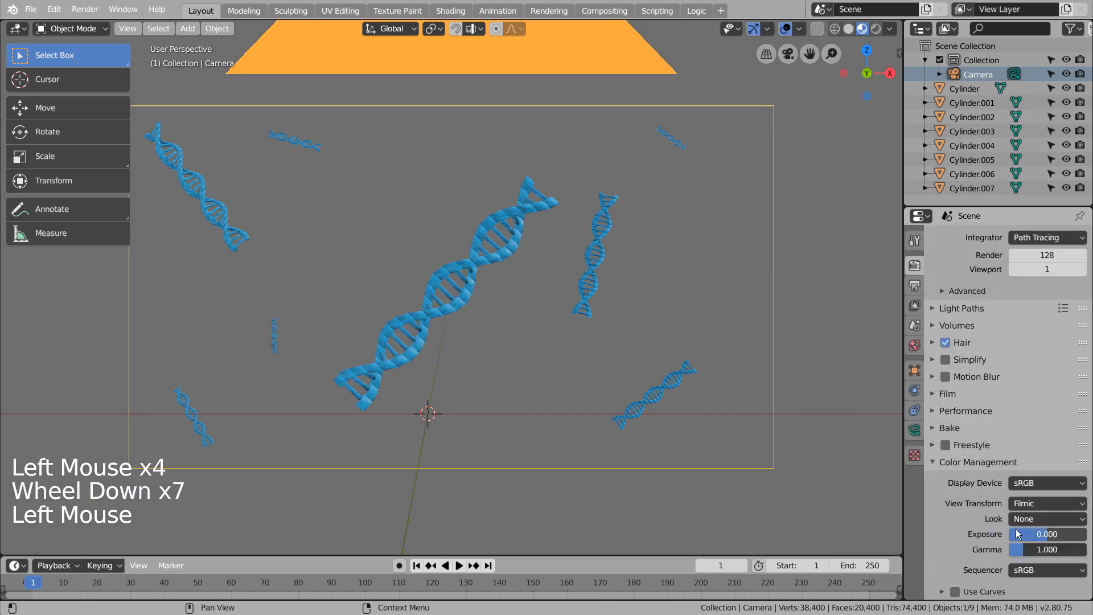
{"action": "left_click", "coordinate": [1030, 518]}
{"action": "left_click", "coordinate": [1021, 487]}
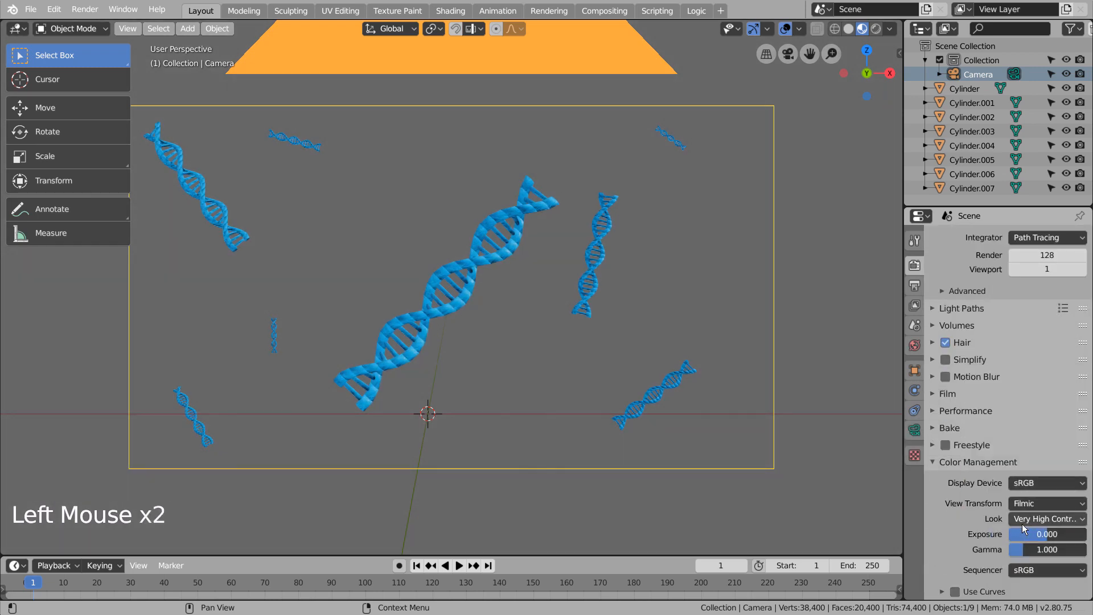
Step: Enable colour management curves and bend the combined curve slightly below its diagonal
{"action": "scroll", "coordinate": [957, 586], "scroll_direction": "down", "scroll_amount": 5}
{"action": "left_click", "coordinate": [948, 591]}
{"action": "left_click", "coordinate": [954, 591]}
{"action": "scroll", "coordinate": [955, 586], "scroll_direction": "down", "scroll_amount": 3}
{"action": "scroll", "coordinate": [954, 586], "scroll_direction": "down", "scroll_amount": 1}
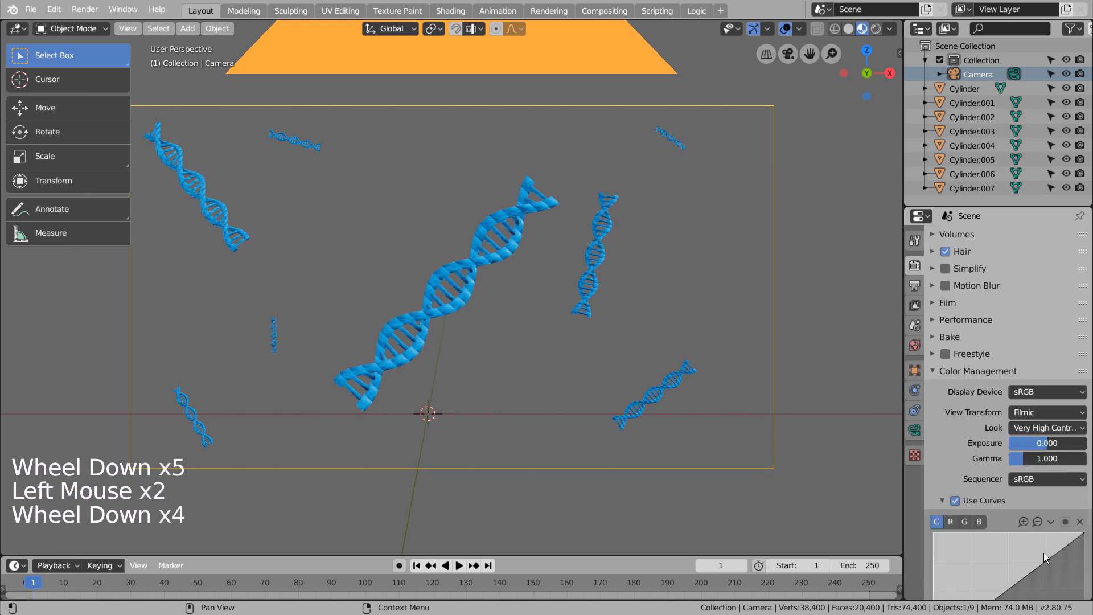
{"action": "left_click_drag", "start_coordinate": [1046, 569], "coordinate": [1046, 573]}
Step: Enable denoising for the view layer and run a test render of the scene, closing the render window
{"action": "left_click", "coordinate": [915, 305]}
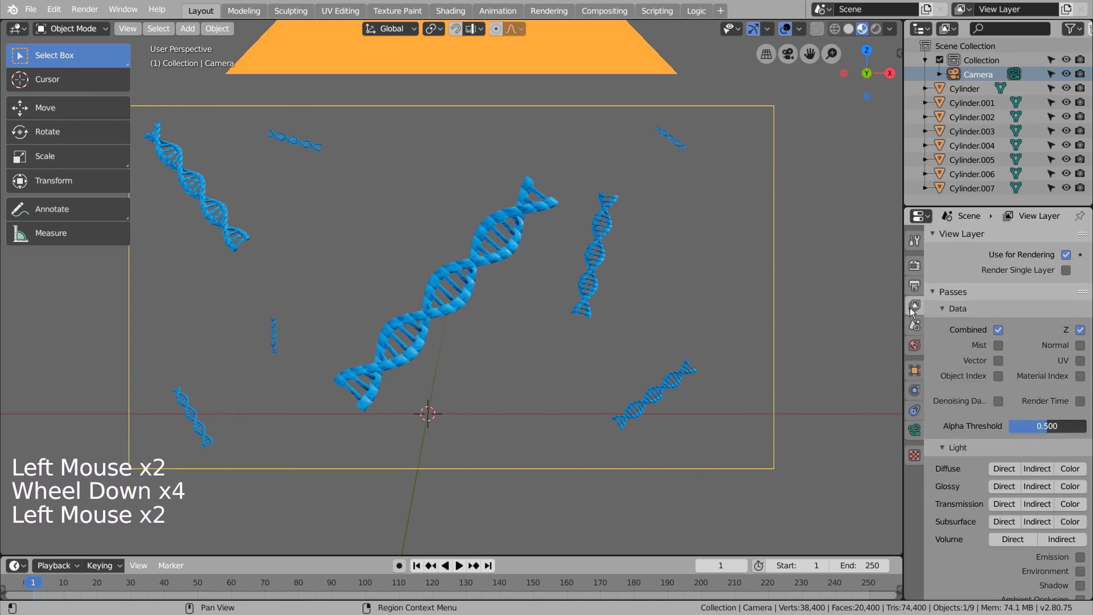
{"action": "scroll", "coordinate": [969, 473], "scroll_direction": "down", "scroll_amount": 7}
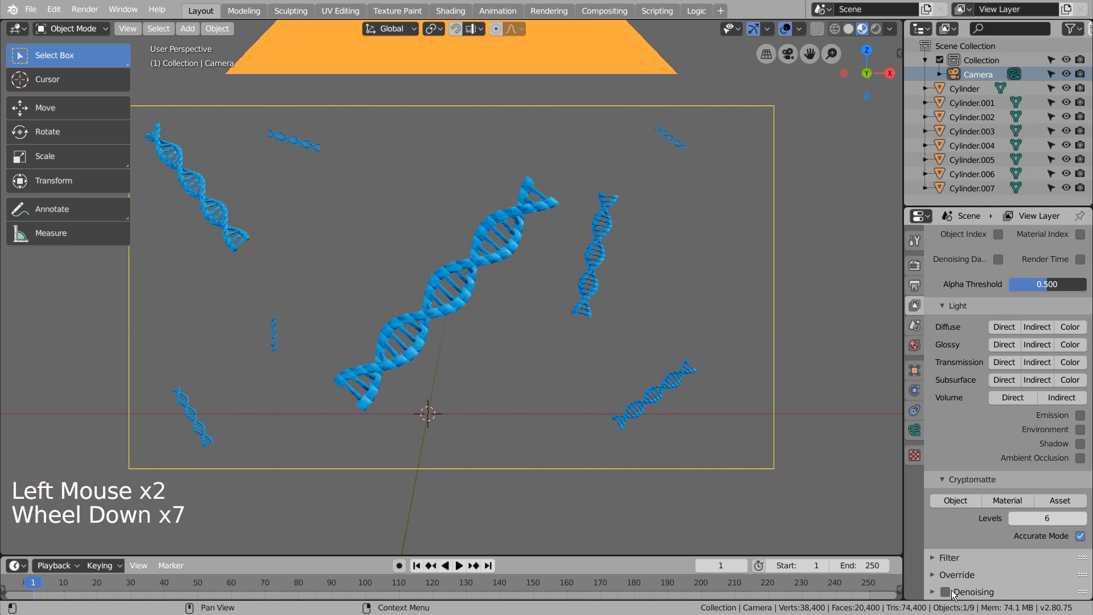
{"action": "left_click", "coordinate": [953, 592]}
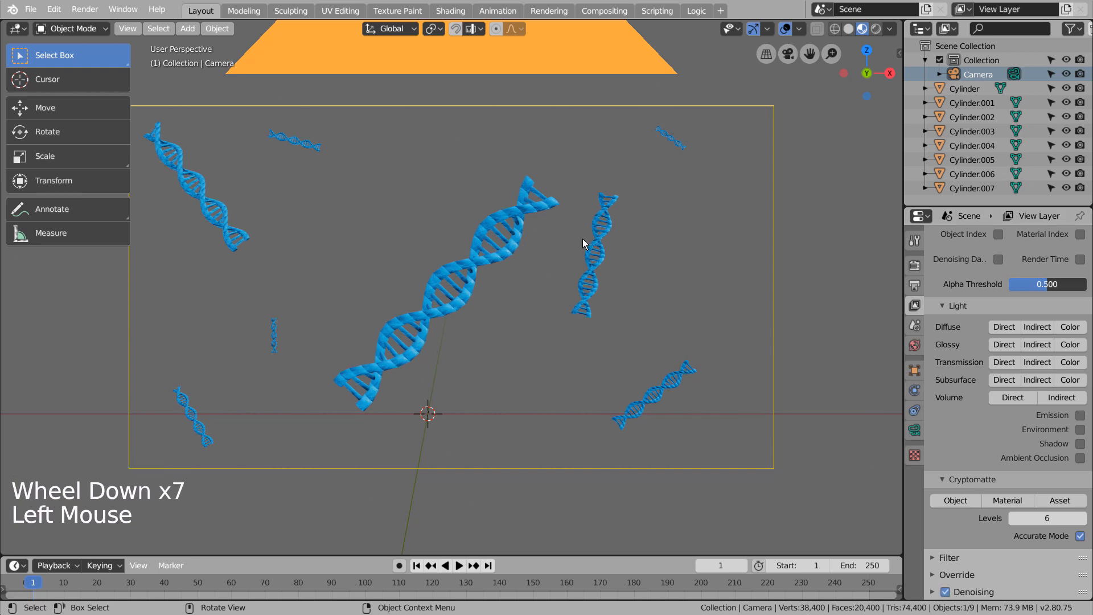
{"action": "key", "text": "F12"}
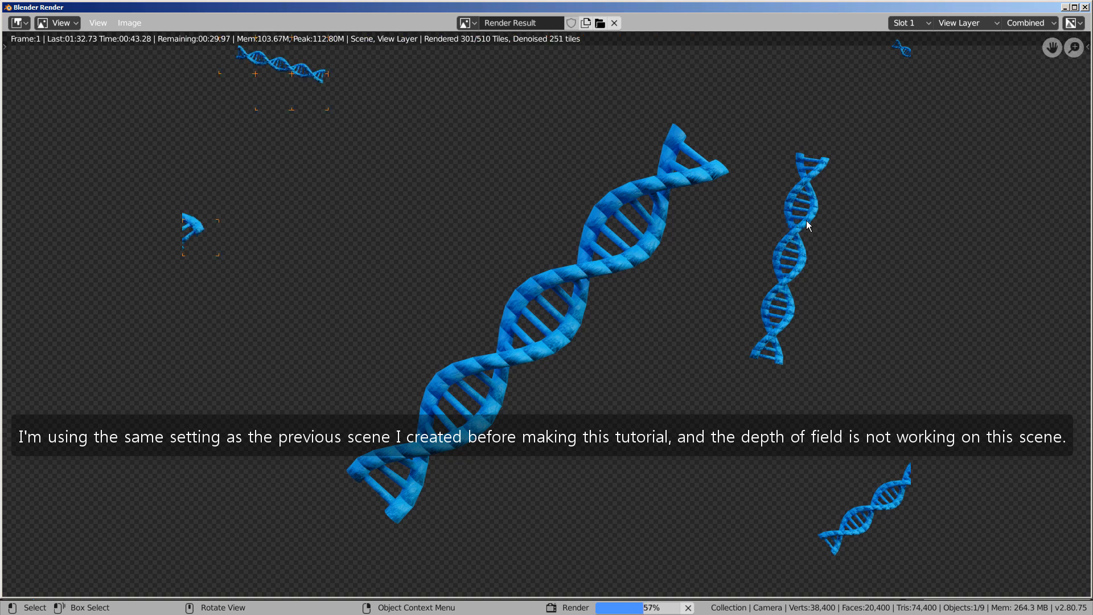
{"action": "left_click", "coordinate": [1088, 7]}
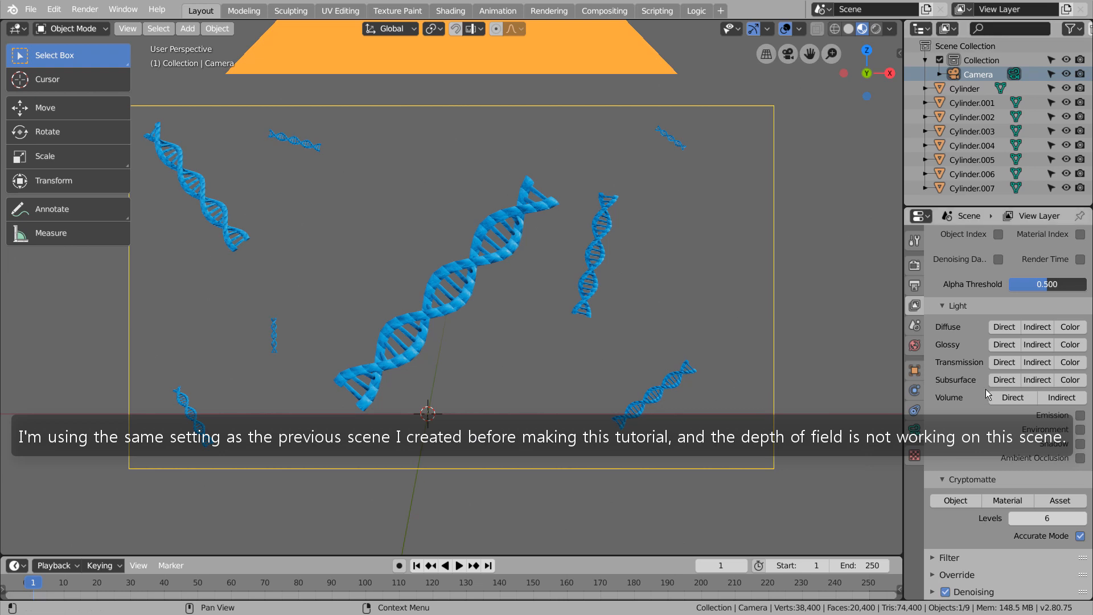
Step: Clear the camera's depth-of-field focus object and pick the central strand again
{"action": "left_click", "coordinate": [965, 74]}
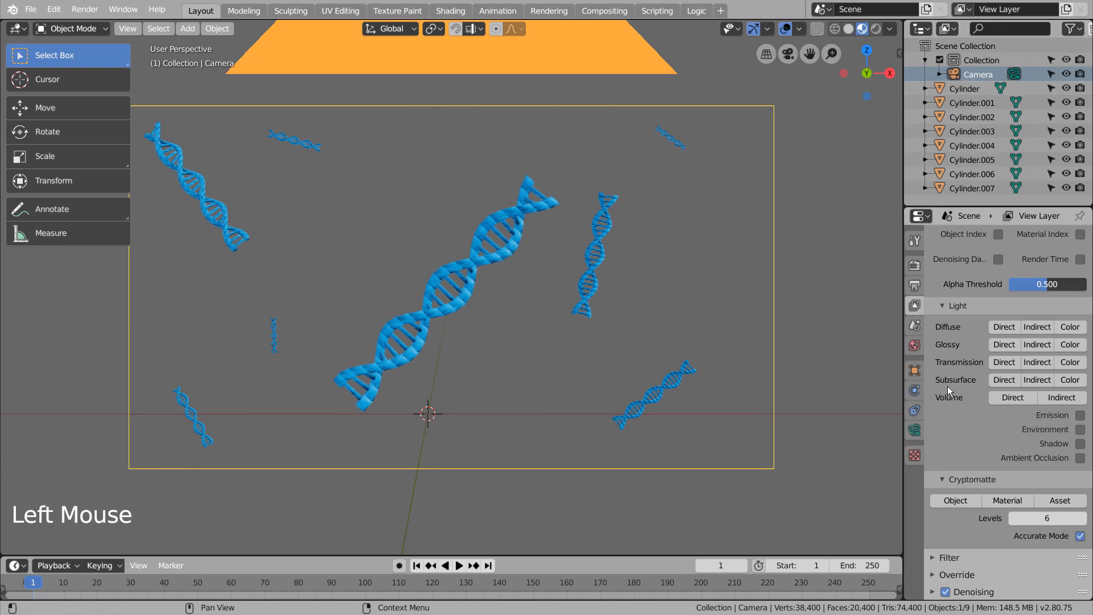
{"action": "left_click", "coordinate": [915, 430]}
{"action": "scroll", "coordinate": [1006, 464], "scroll_direction": "down", "scroll_amount": 5}
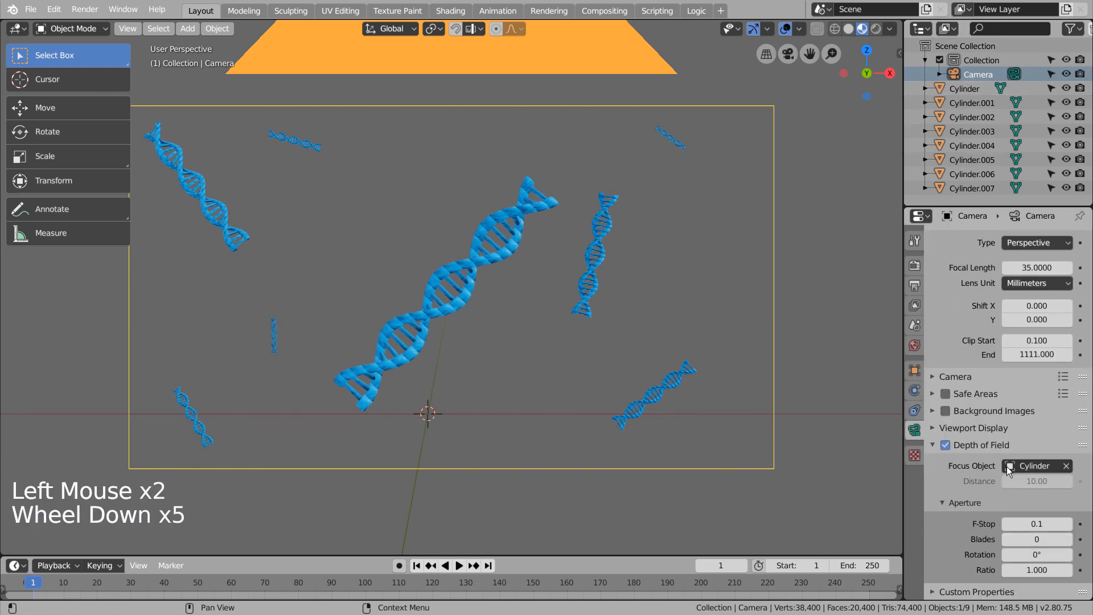
{"action": "left_click", "coordinate": [1066, 467]}
{"action": "left_click", "coordinate": [1066, 467]}
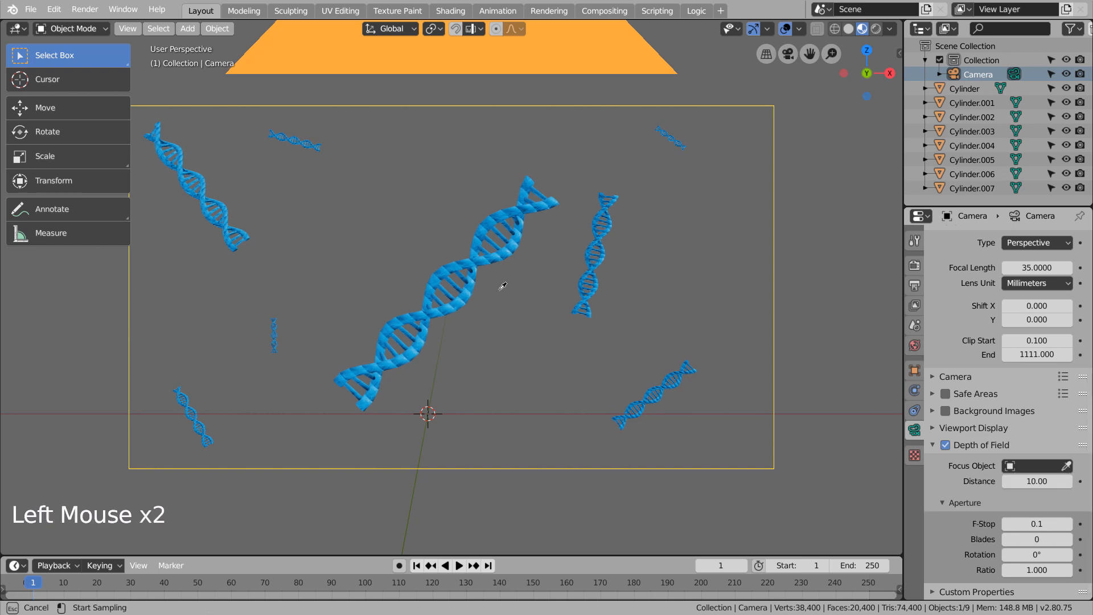
{"action": "left_click", "coordinate": [478, 239]}
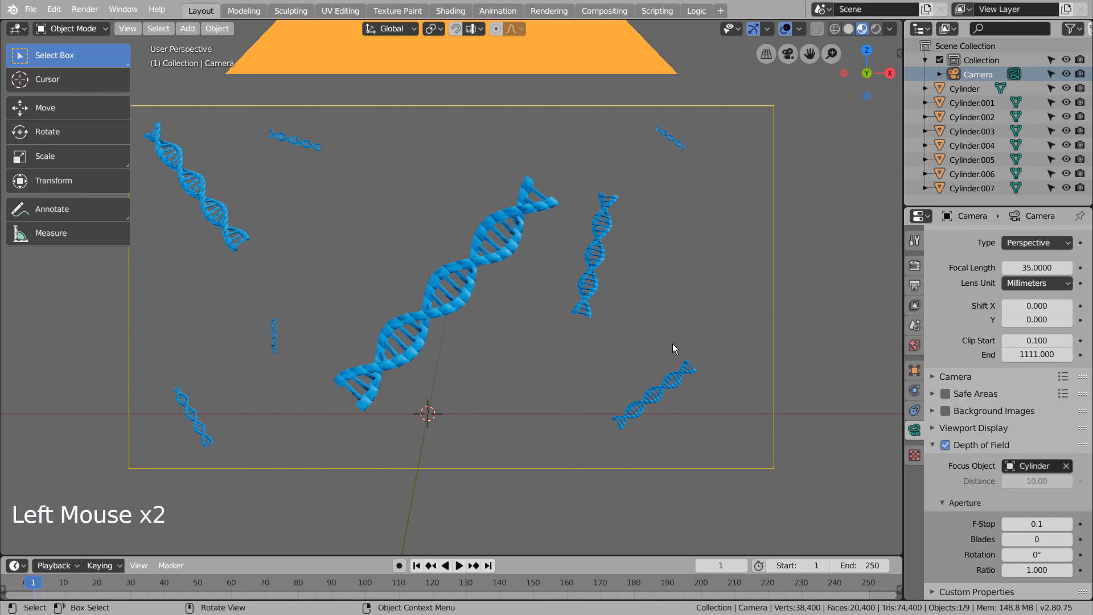
Step: Show the viewport in rendered shading and set the camera's F-Stop to 0.5
{"action": "left_click", "coordinate": [1026, 519]}
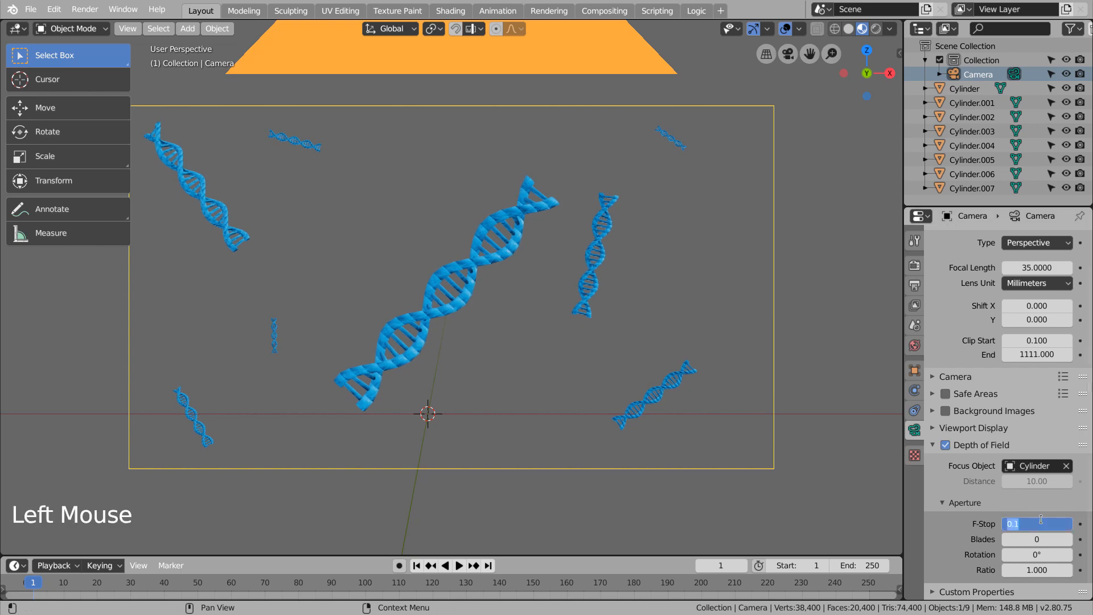
{"action": "left_click", "coordinate": [875, 29]}
{"action": "left_click", "coordinate": [875, 29]}
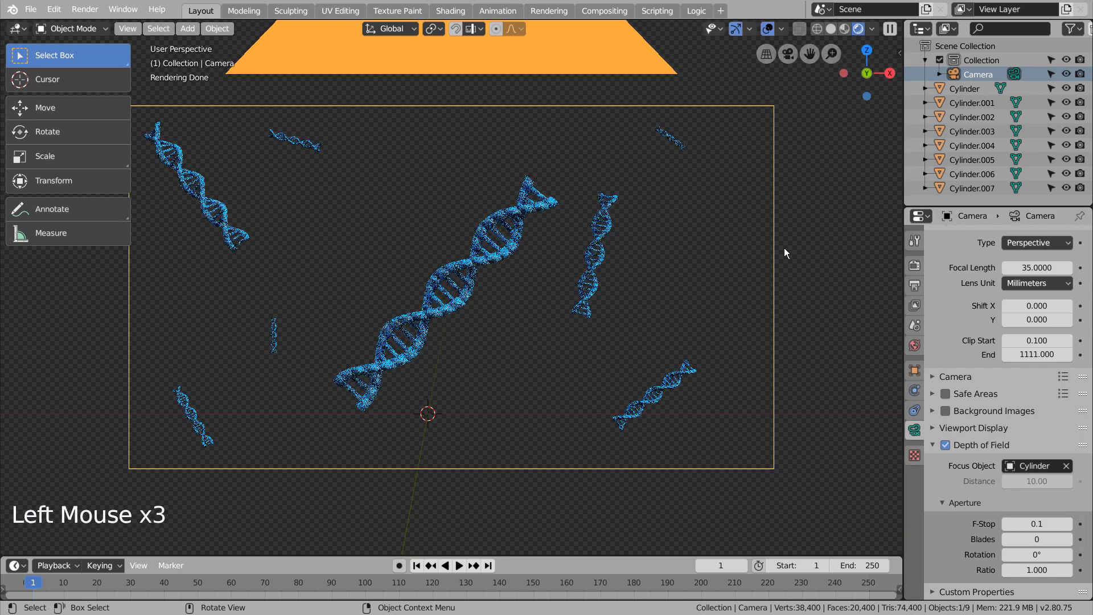
{"action": "left_click", "coordinate": [1037, 524]}
{"action": "type", "text": "0.5"}
{"action": "key", "text": "Return"}
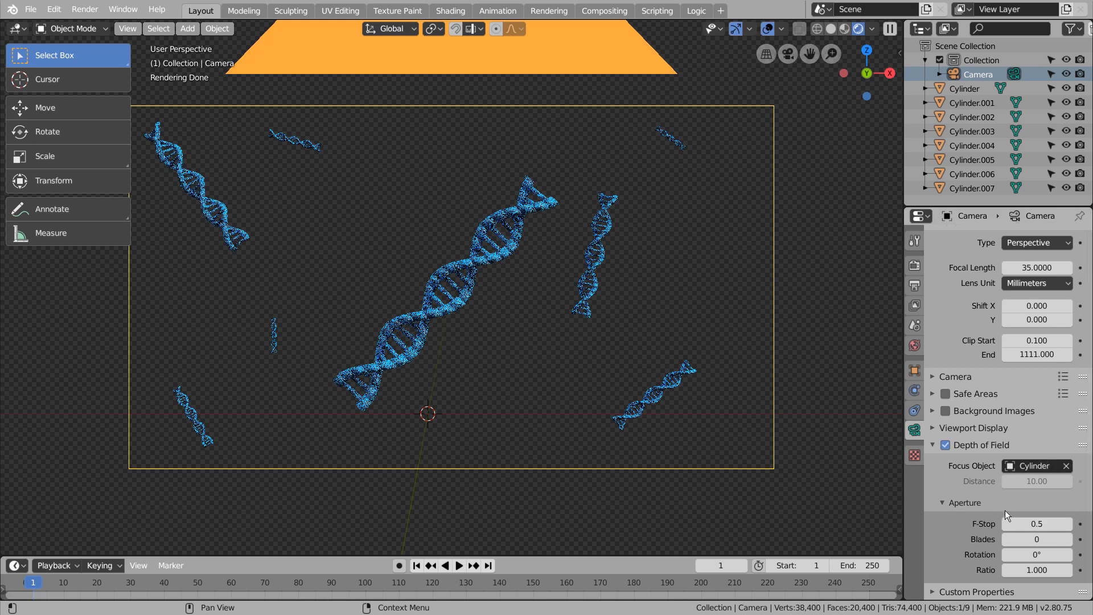
Step: Set the Cycles viewport samples to 15 and inspect the rendered preview through the camera
{"action": "left_click", "coordinate": [915, 265]}
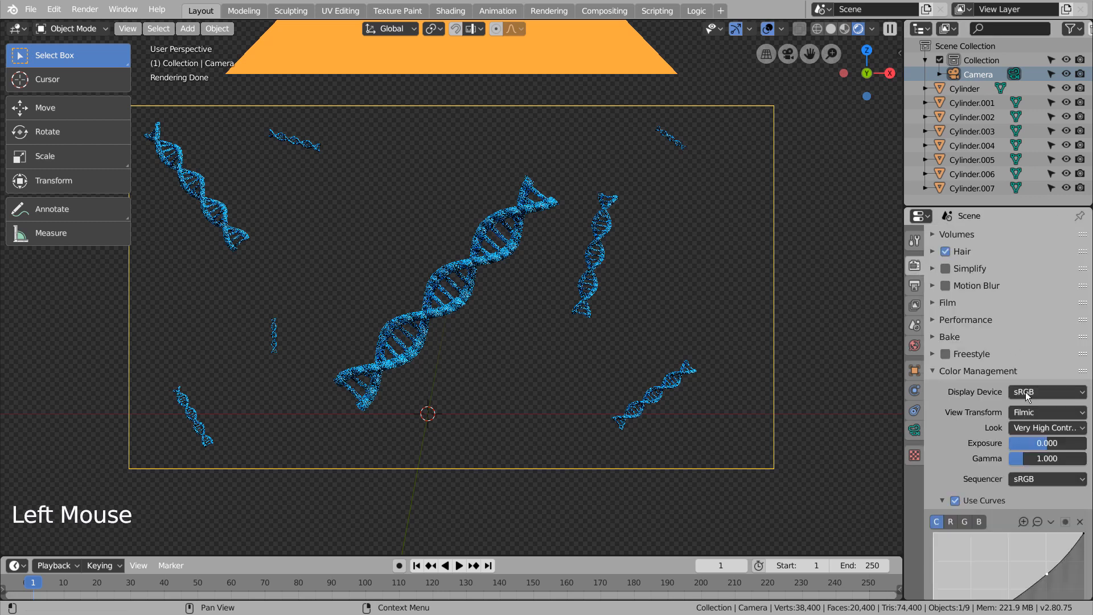
{"action": "scroll", "coordinate": [1017, 412], "scroll_direction": "up", "scroll_amount": 8}
{"action": "left_click", "coordinate": [1060, 363]}
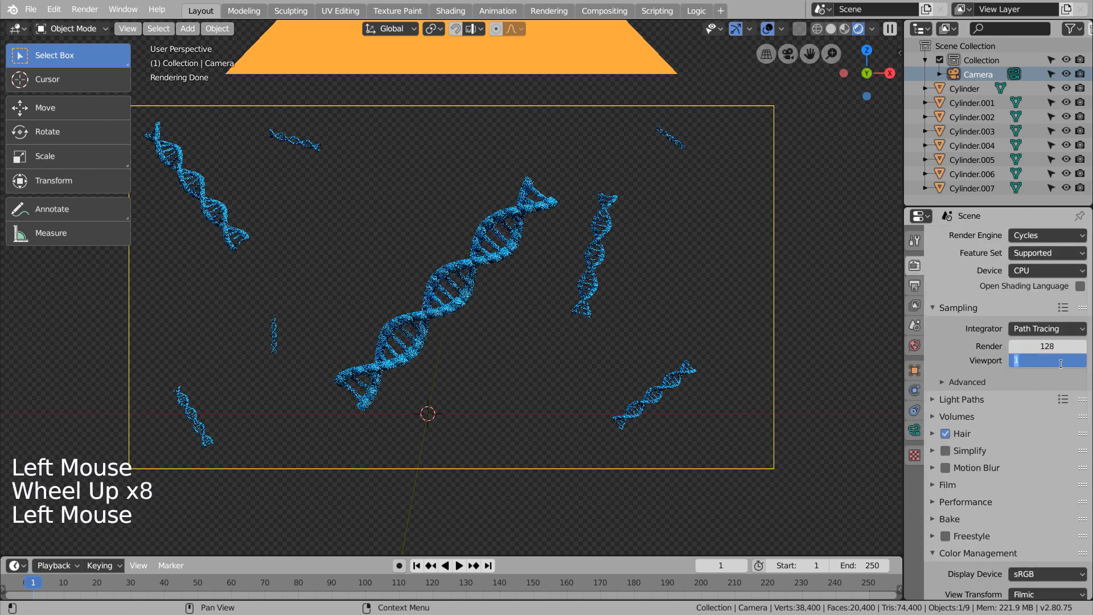
{"action": "type", "text": "15"}
{"action": "key", "text": "Return"}
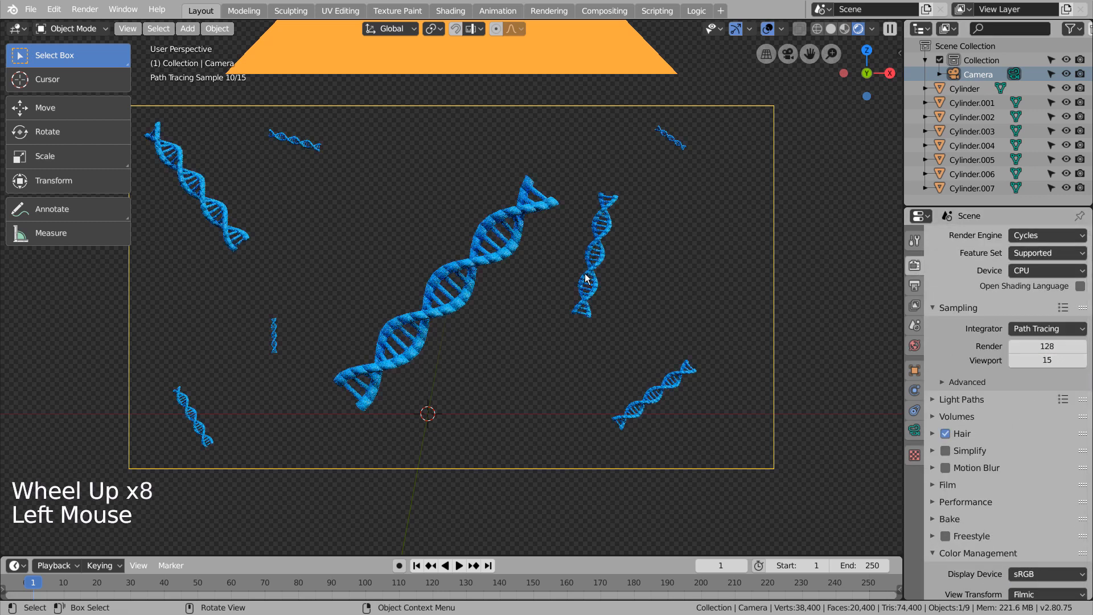
{"action": "middle_click", "coordinate": [628, 275]}
{"action": "middle_click", "coordinate": [630, 274]}
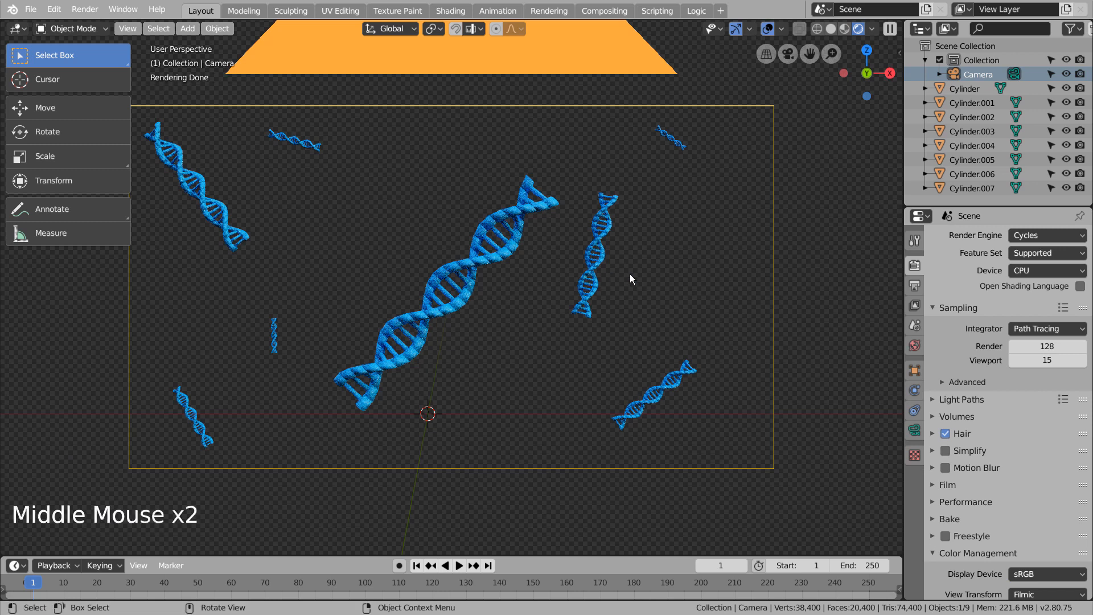
{"action": "key", "text": "KP_0"}
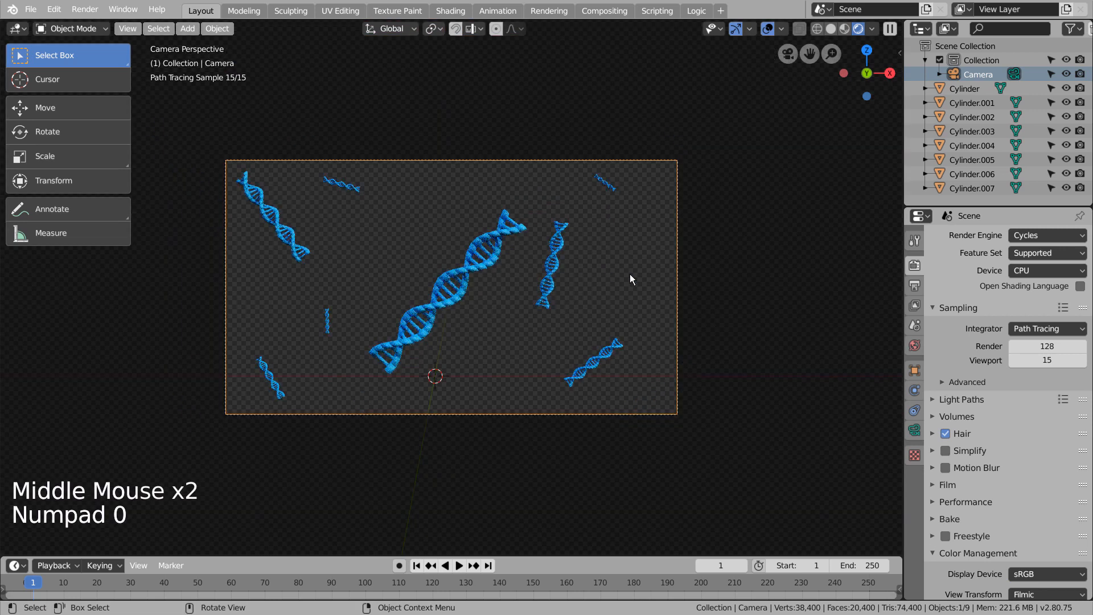
{"action": "scroll", "coordinate": [629, 274], "scroll_direction": "up", "scroll_amount": 4}
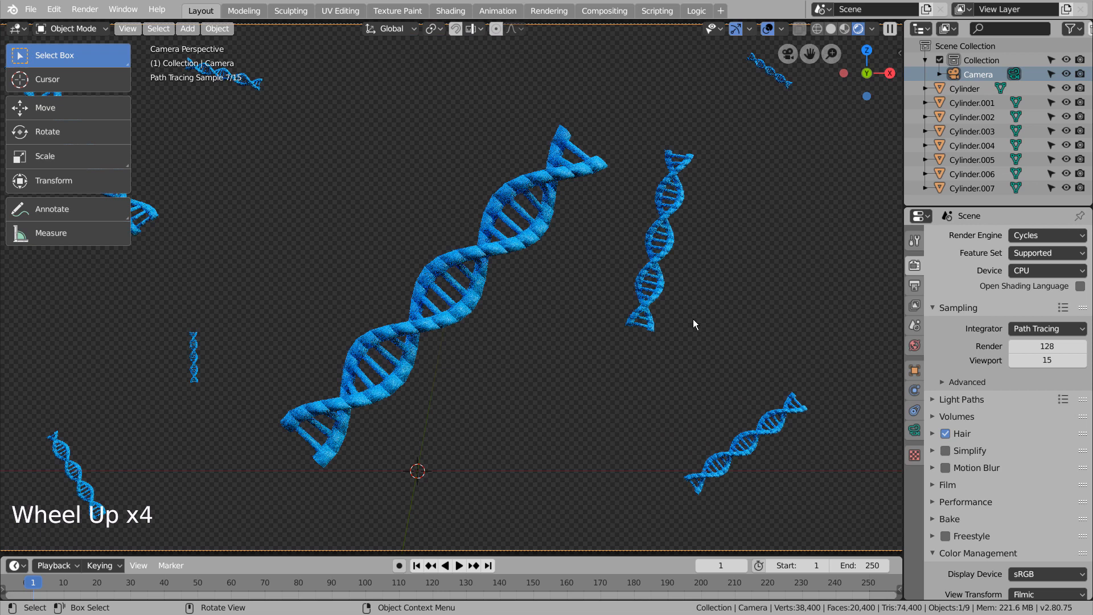
Step: Select the camera again and set its depth-of-field F-Stop to 0.1
{"action": "left_click", "coordinate": [657, 277]}
{"action": "left_click", "coordinate": [487, 253]}
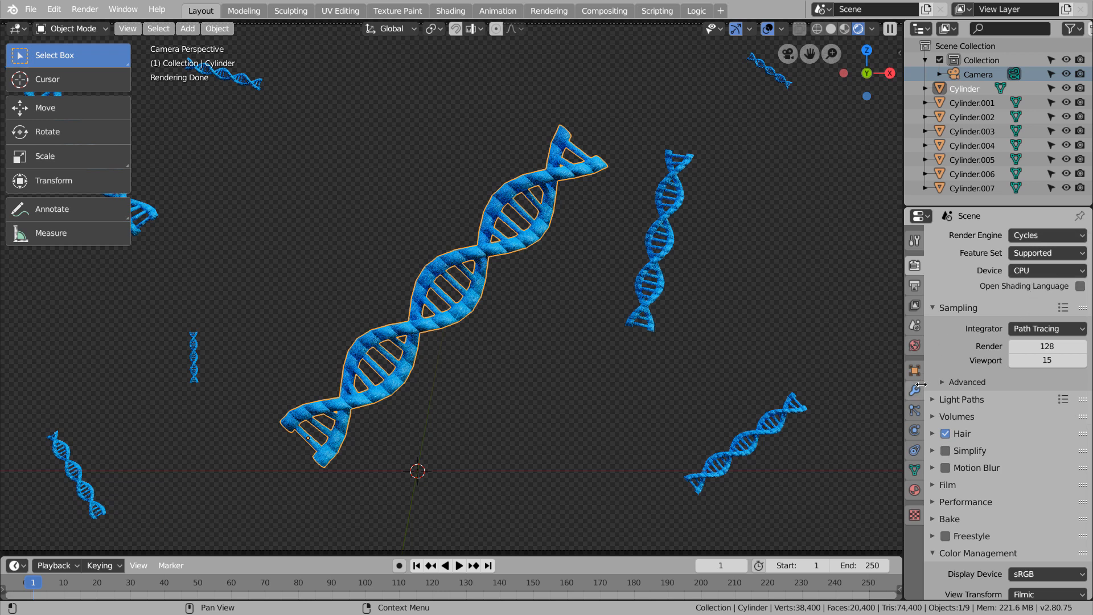
{"action": "left_click", "coordinate": [978, 74]}
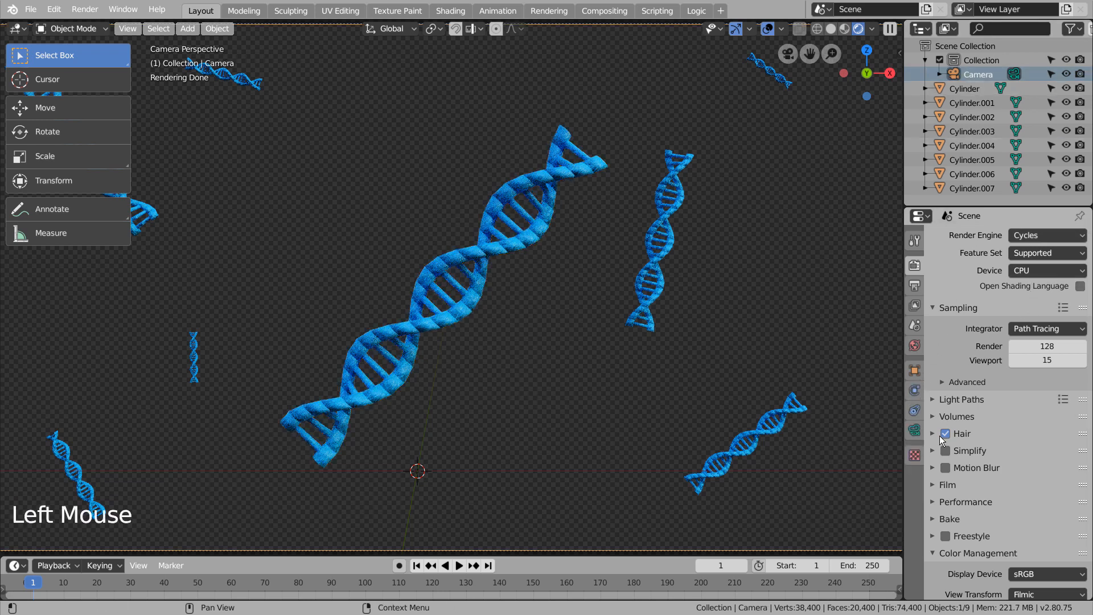
{"action": "left_click", "coordinate": [915, 430]}
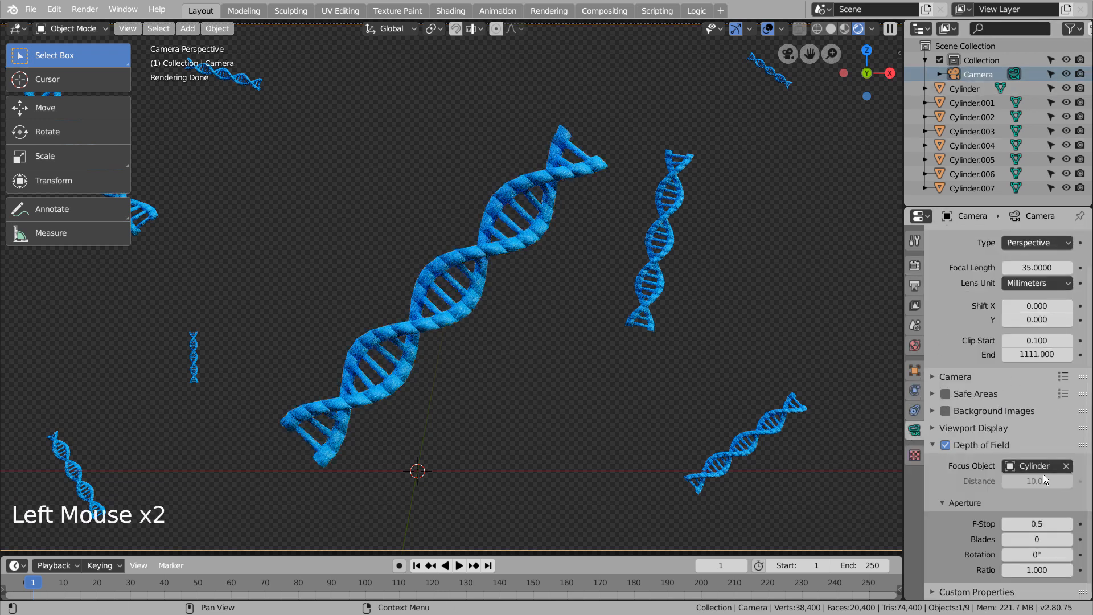
{"action": "scroll", "coordinate": [1033, 473], "scroll_direction": "down", "scroll_amount": 5}
{"action": "left_click", "coordinate": [1025, 523]}
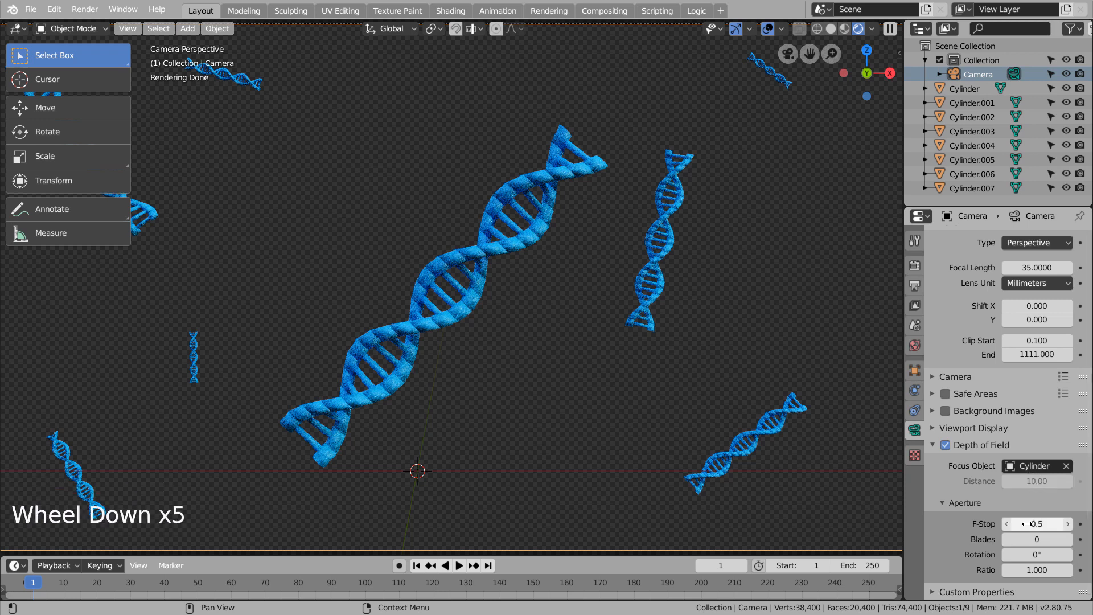
{"action": "type", "text": "0.1"}
{"action": "key", "text": "Return"}
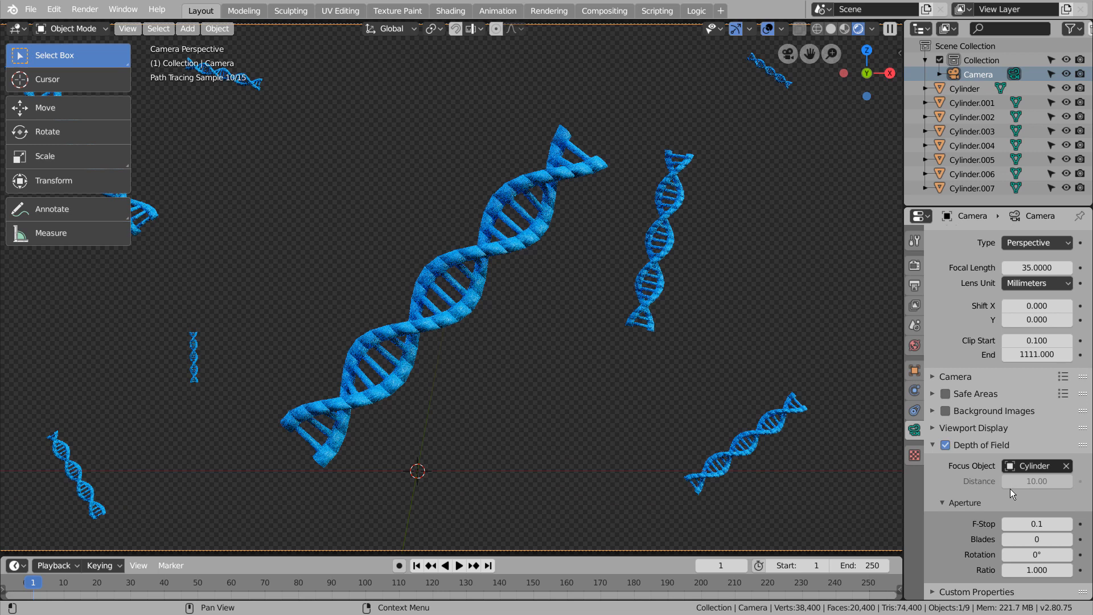
Step: Select the camera and all surrounding strands without the central one, move them along the Y axis and view the result through the camera
{"action": "middle_click", "coordinate": [716, 381]}
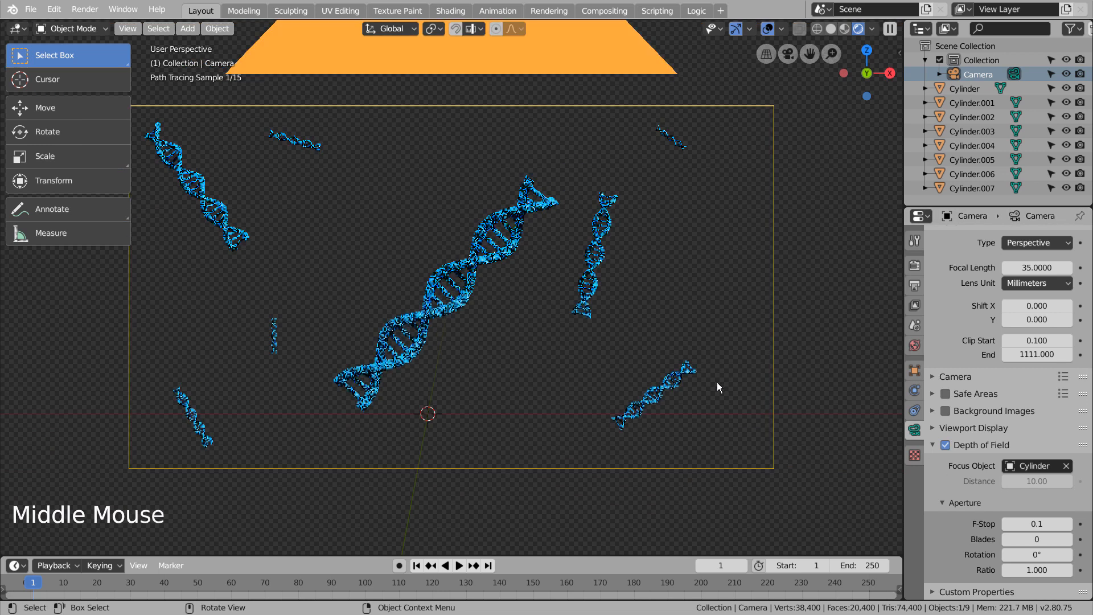
{"action": "middle_click_drag", "start_coordinate": [716, 382], "coordinate": [581, 452]}
{"action": "middle_click_drag", "start_coordinate": [590, 334], "coordinate": [672, 398]}
{"action": "key", "text": "b"}
{"action": "left_click_drag", "start_coordinate": [721, 462], "coordinate": [701, 438]}
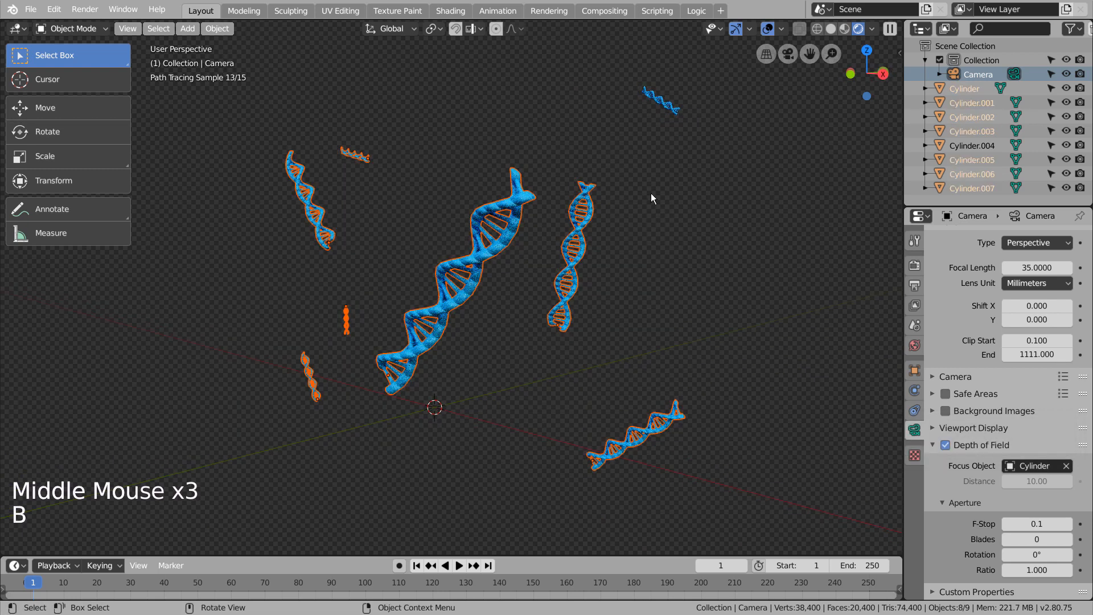
{"action": "left_click", "coordinate": [659, 99], "text": "shift"}
{"action": "left_click", "coordinate": [489, 257], "text": "shift"}
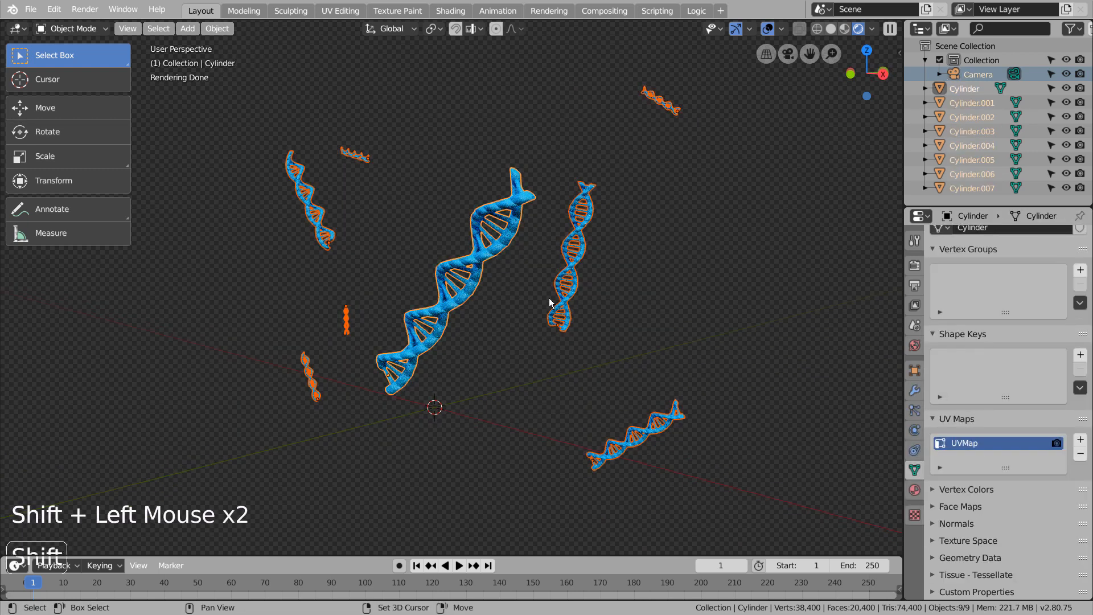
{"action": "middle_click_drag", "start_coordinate": [488, 257], "coordinate": [446, 301]}
{"action": "left_click", "coordinate": [446, 300], "text": "shift"}
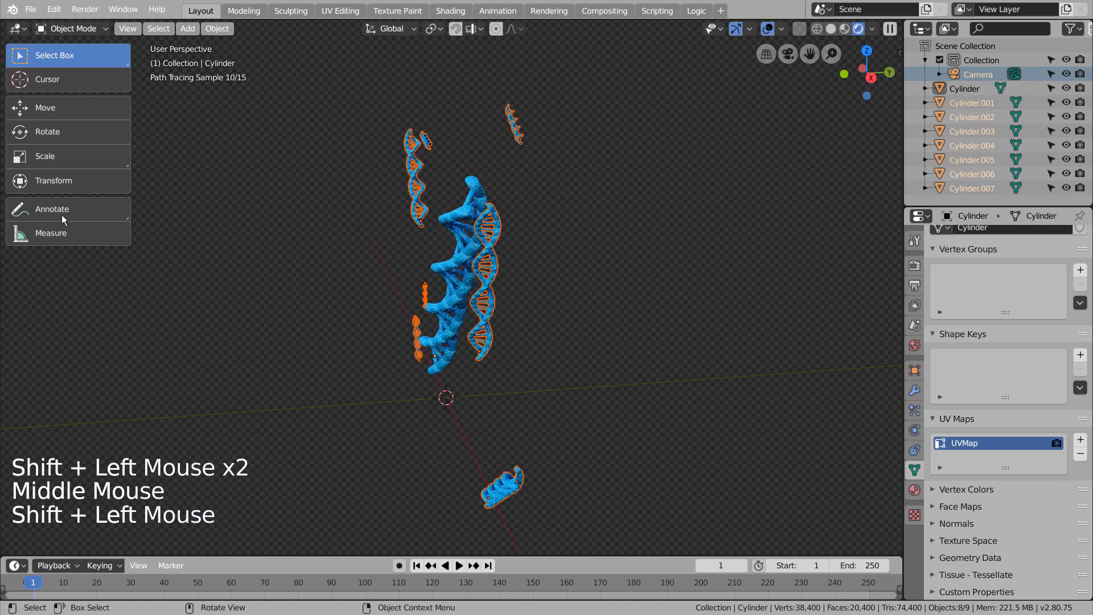
{"action": "left_click", "coordinate": [57, 108]}
{"action": "left_click_drag", "start_coordinate": [425, 294], "coordinate": [620, 279]}
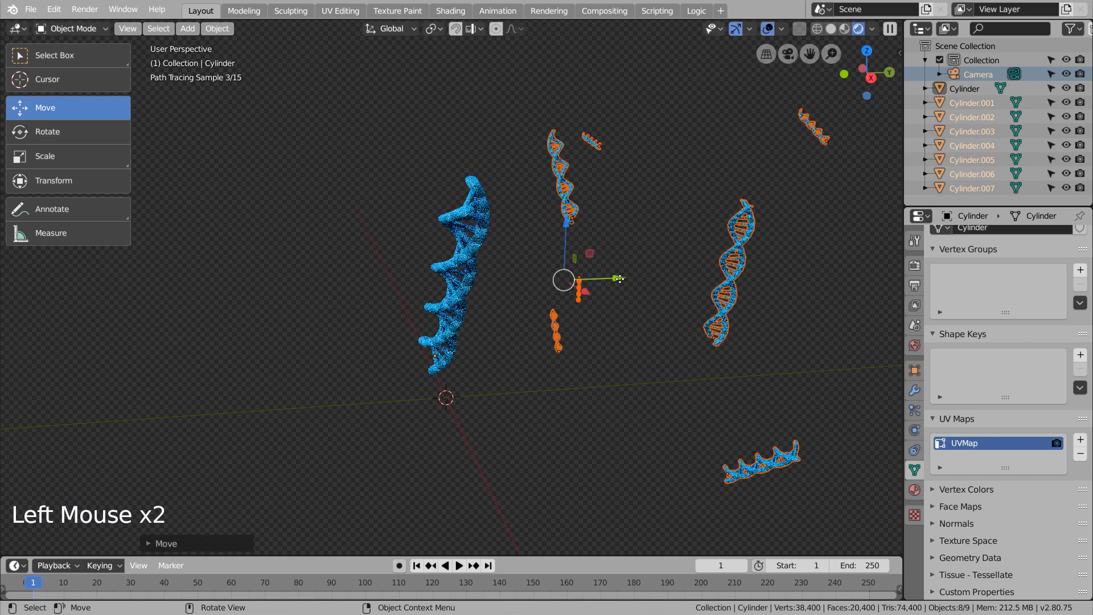
{"action": "key", "text": "KP_0"}
{"action": "scroll", "coordinate": [620, 281], "scroll_direction": "down", "scroll_amount": 4}
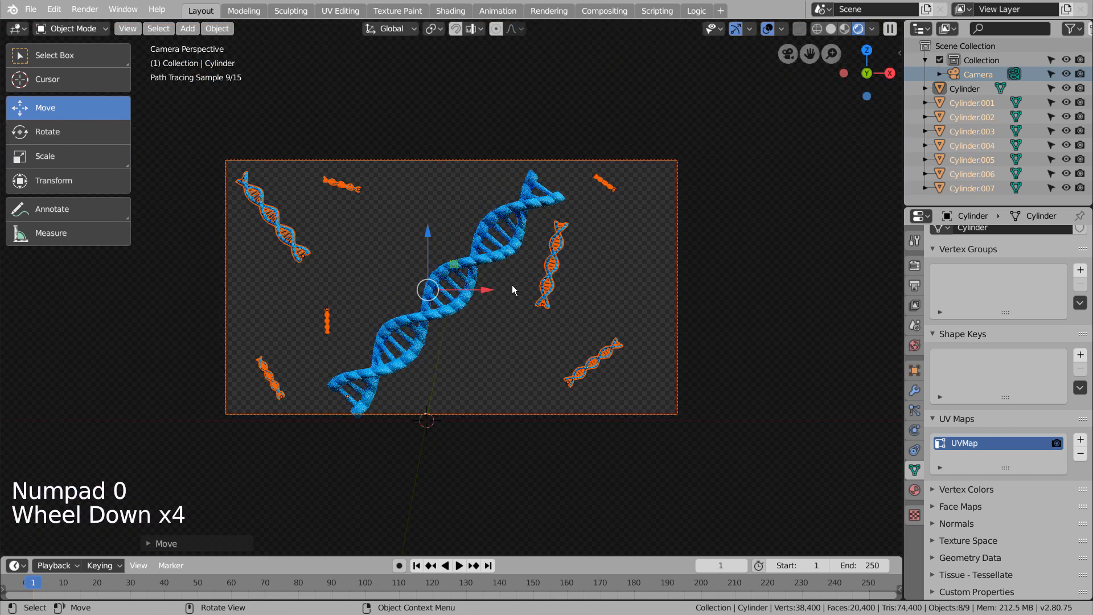
Step: Try moving the camera and surrounding strands further along the Y axis, and undo that move
{"action": "middle_click_drag", "start_coordinate": [574, 352], "coordinate": [588, 295]}
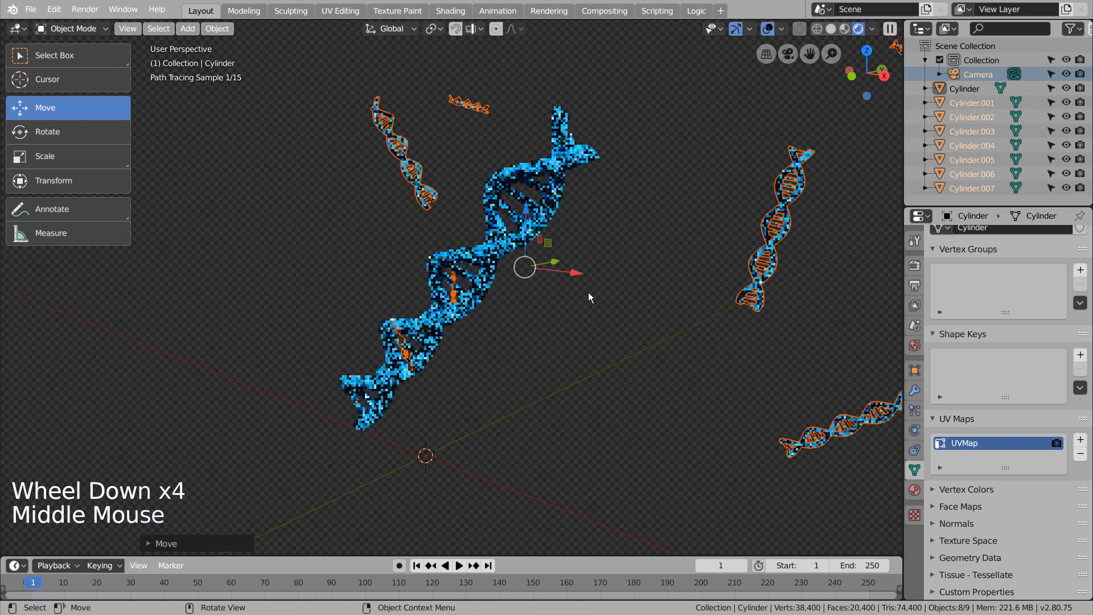
{"action": "left_click_drag", "start_coordinate": [557, 262], "coordinate": [587, 251]}
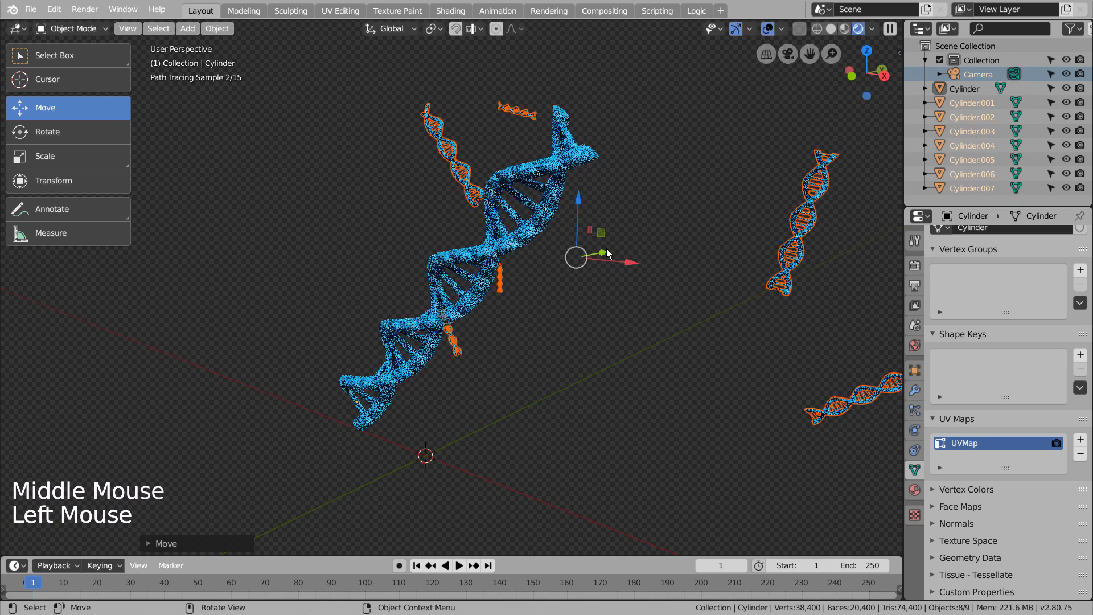
{"action": "key", "text": "KP_0"}
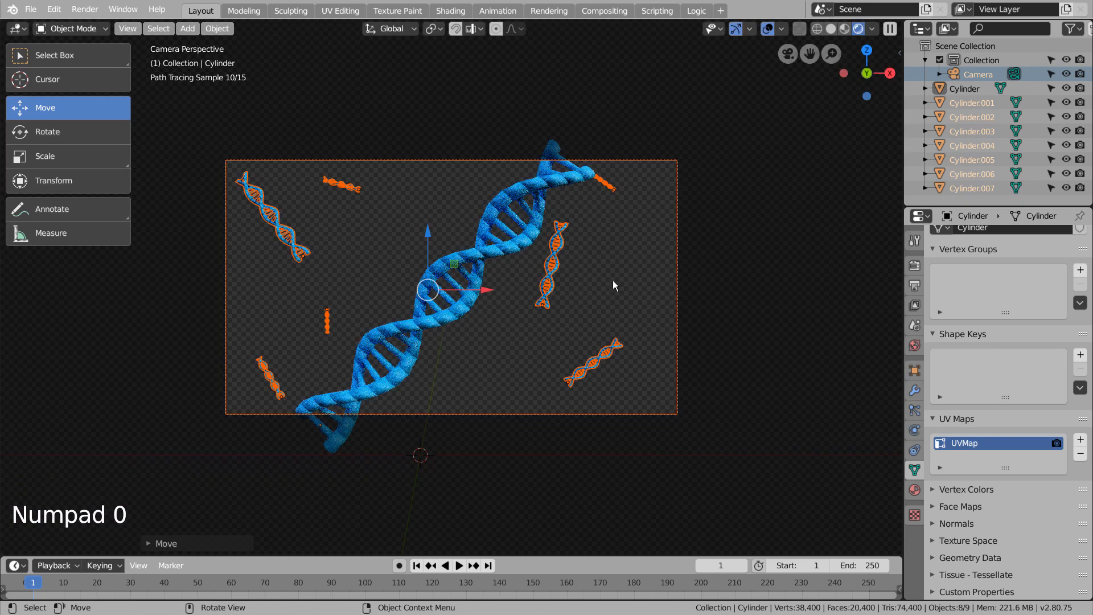
{"action": "key", "text": "ctrl+z"}
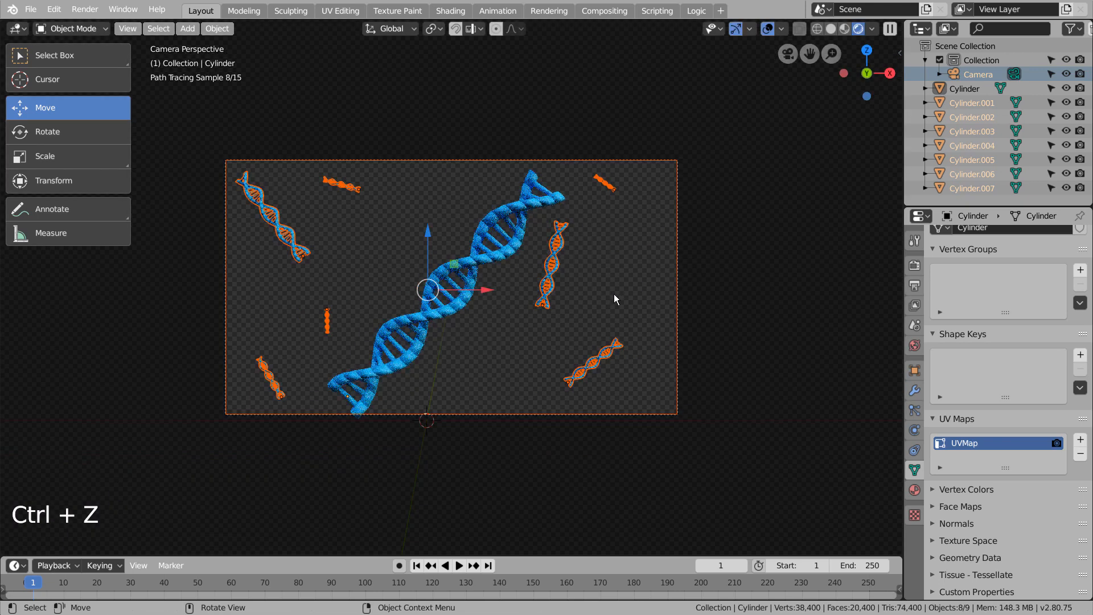
Step: Scale the central strand to about 0.975 and shift it slightly upward along the Z axis within the camera frame
{"action": "left_click", "coordinate": [478, 258]}
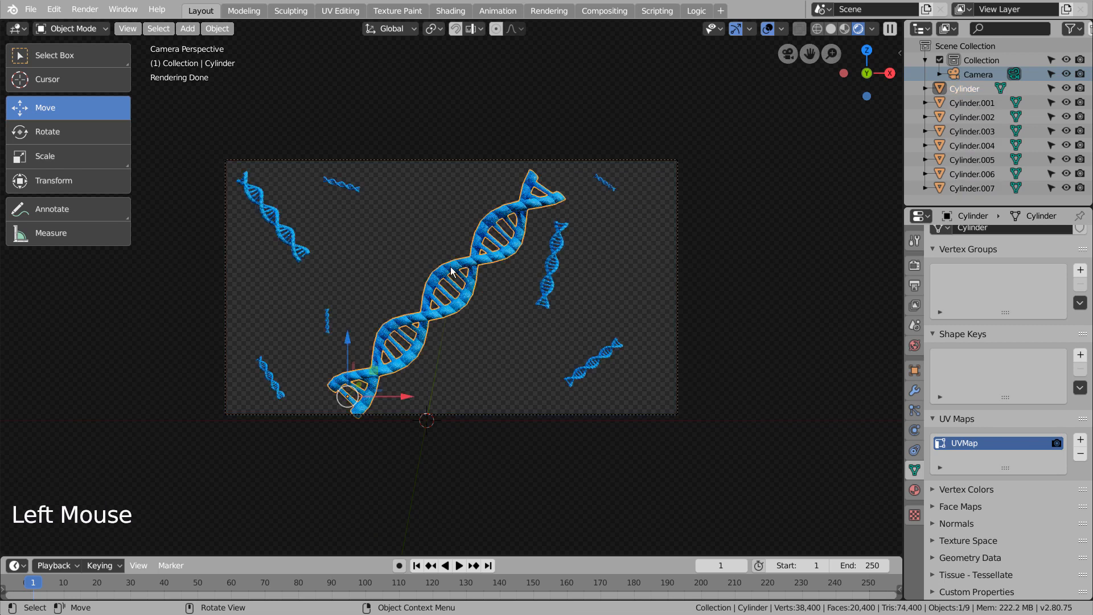
{"action": "left_click_drag", "start_coordinate": [344, 342], "coordinate": [349, 326], "text": "shift"}
{"action": "key", "text": "ctrl+z"}
{"action": "key", "text": "s"}
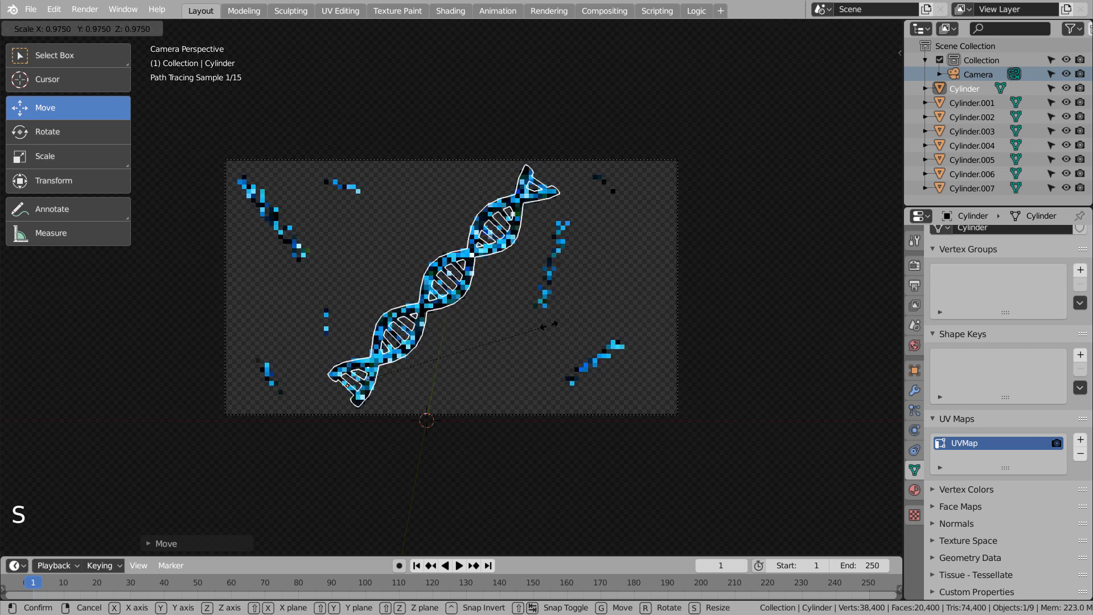
{"action": "left_click", "coordinate": [539, 331]}
{"action": "left_click_drag", "start_coordinate": [349, 332], "coordinate": [349, 332]}
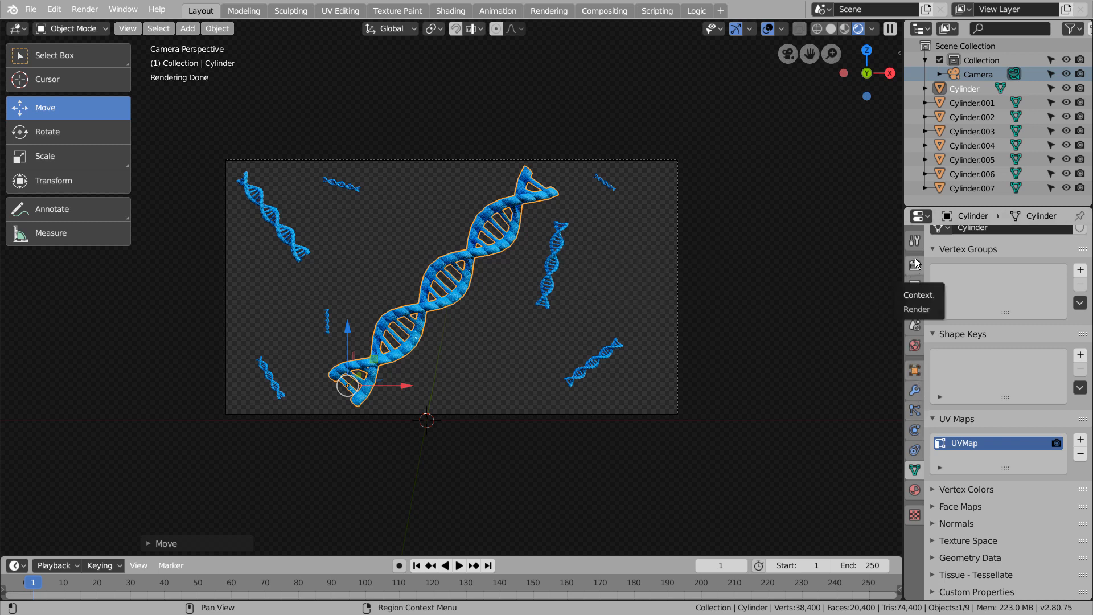
Step: Review the camera's depth-of-field settings and inspect the rendered preview through the camera at different zoom levels
{"action": "left_click", "coordinate": [978, 74]}
{"action": "left_click", "coordinate": [978, 74]}
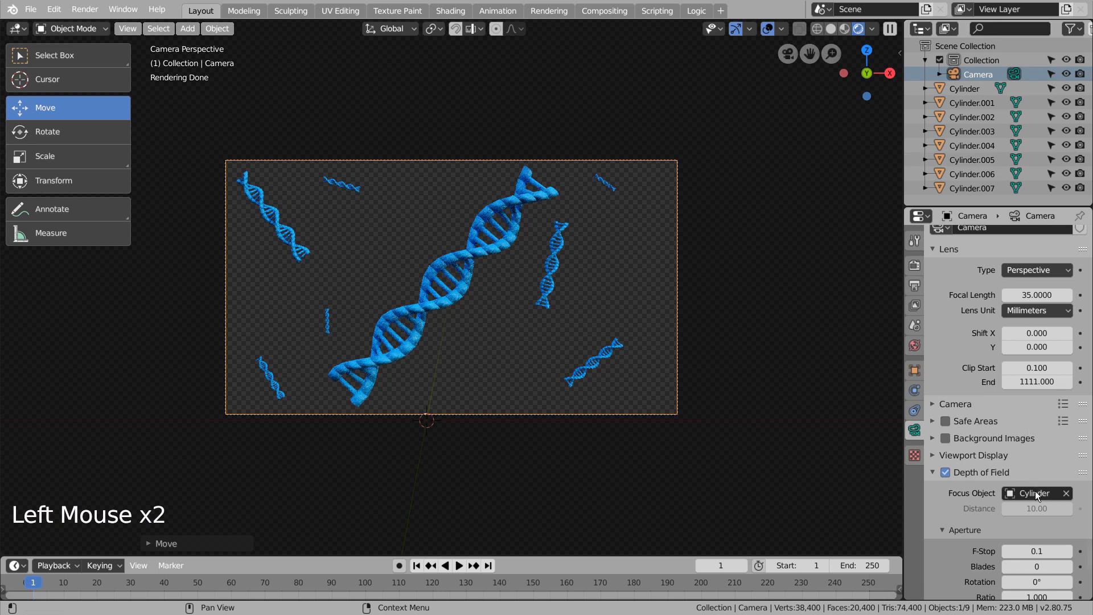
{"action": "left_click", "coordinate": [1035, 551]}
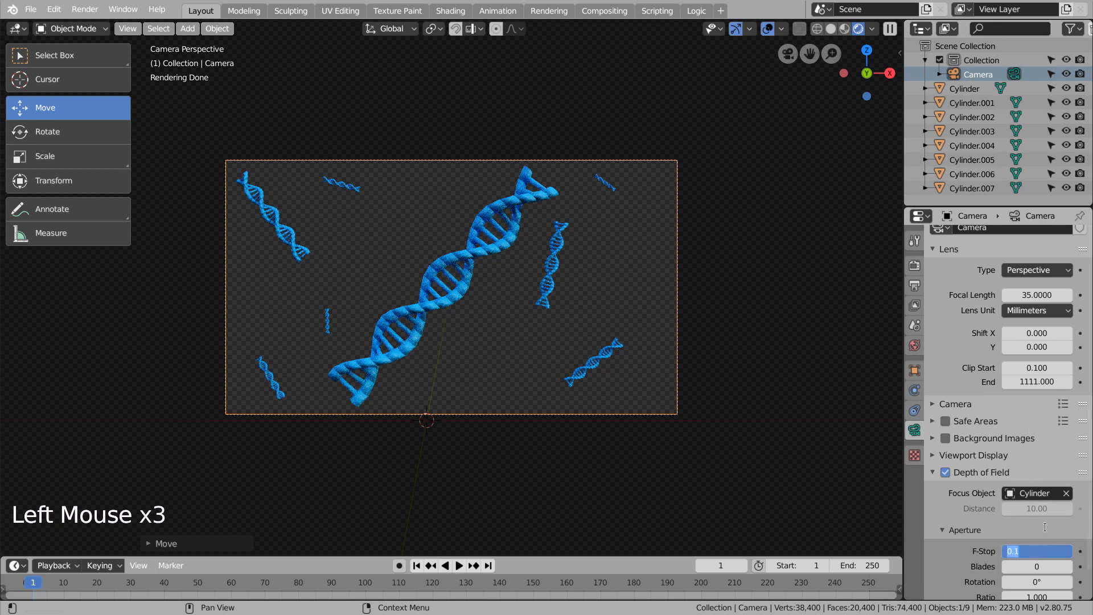
{"action": "scroll", "coordinate": [865, 494], "scroll_direction": "down", "scroll_amount": 3}
{"action": "scroll", "coordinate": [975, 499], "scroll_direction": "down", "scroll_amount": 5}
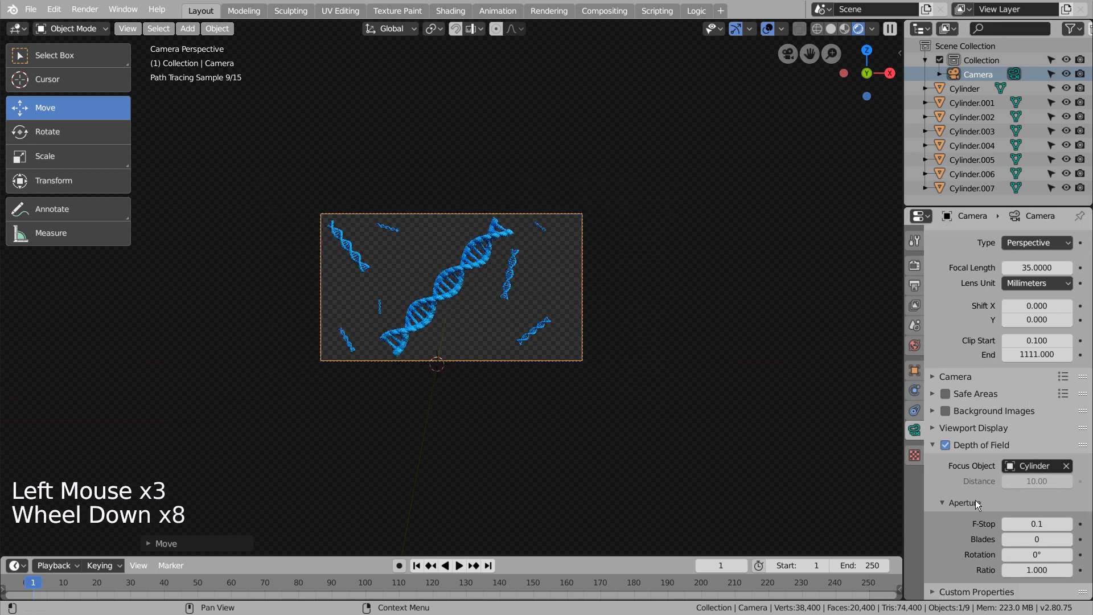
{"action": "scroll", "coordinate": [975, 500], "scroll_direction": "down", "scroll_amount": 4}
{"action": "scroll", "coordinate": [445, 316], "scroll_direction": "up", "scroll_amount": 5}
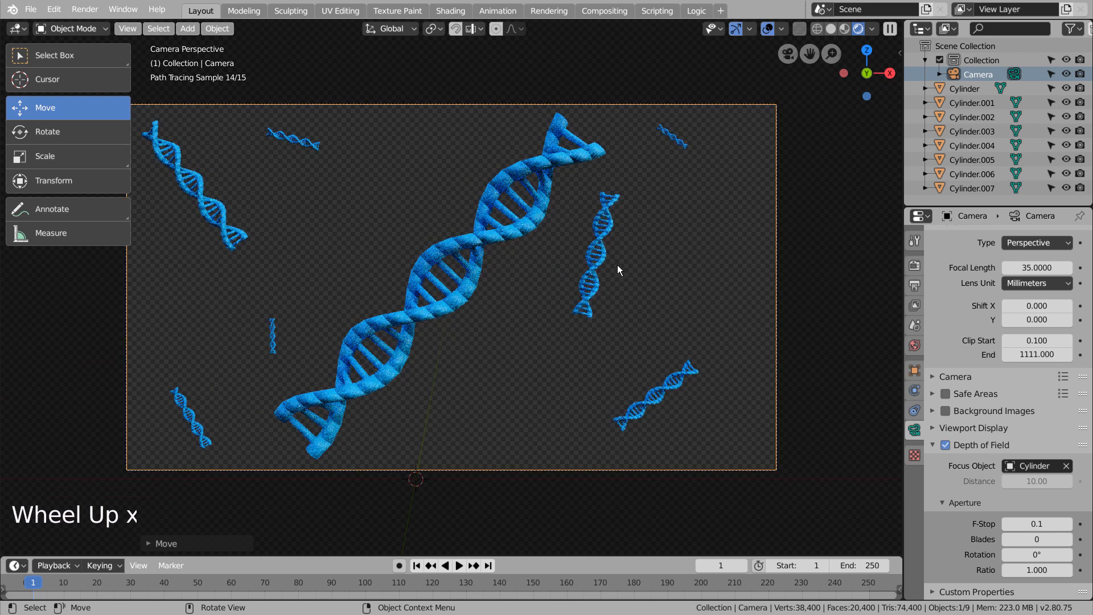
Step: Set the camera's focal length to 33.7 mm with the viewport in material preview shading, and render the scene
{"action": "left_click", "coordinate": [830, 30]}
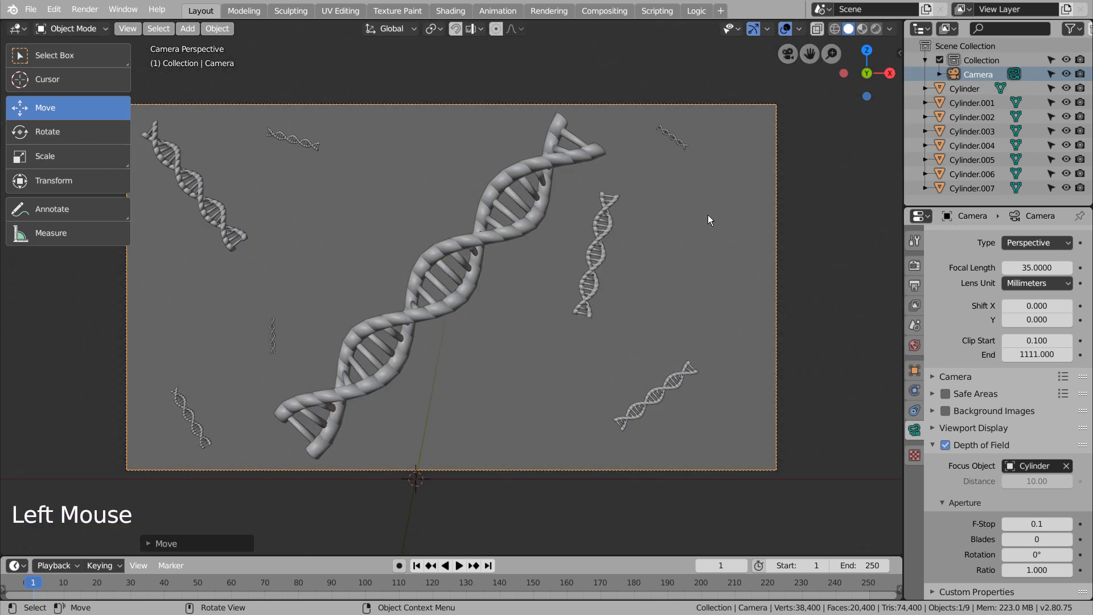
{"action": "left_click", "coordinate": [862, 29]}
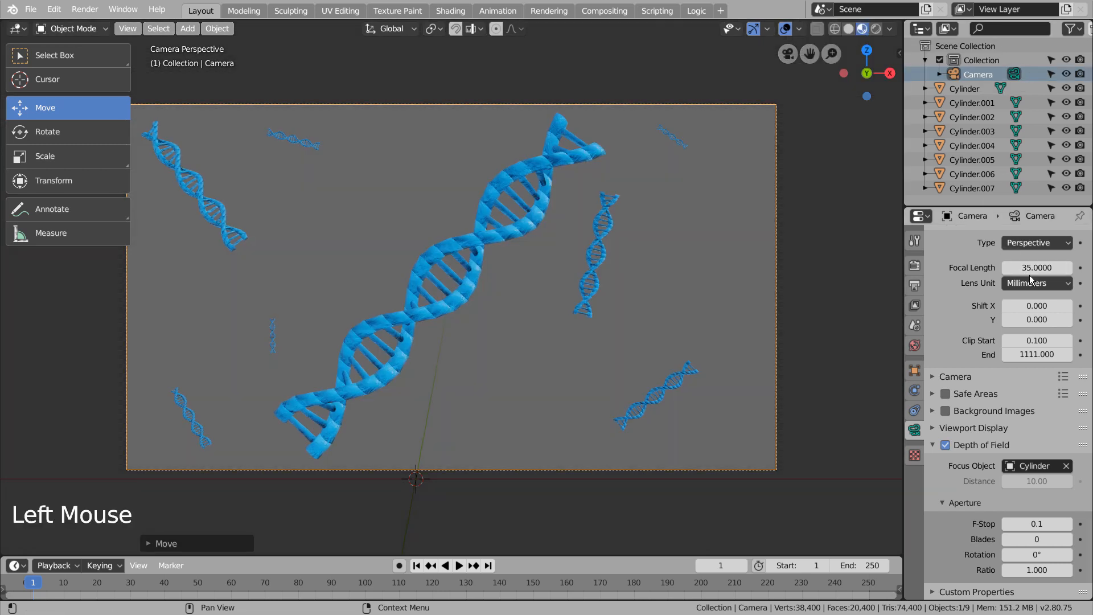
{"action": "left_click_drag", "start_coordinate": [1033, 269], "coordinate": [1007, 269], "text": "shift"}
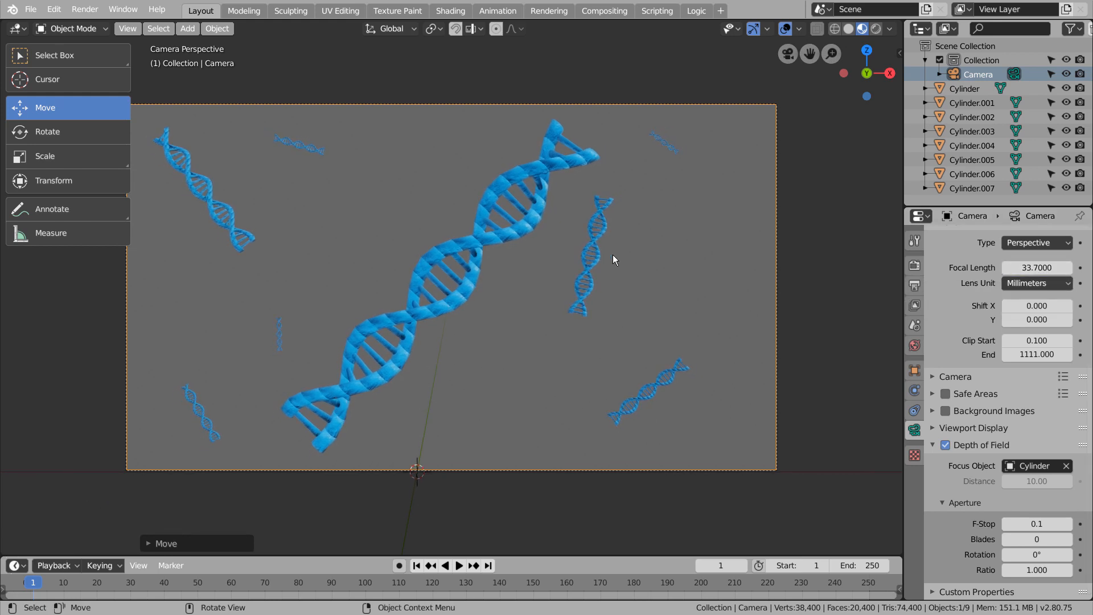
{"action": "key", "text": "F12"}
Step: Rotate the small upright strand to the left of the central one to a slanted angle and render the scene again
{"action": "left_click", "coordinate": [280, 333]}
{"action": "key", "text": "r"}
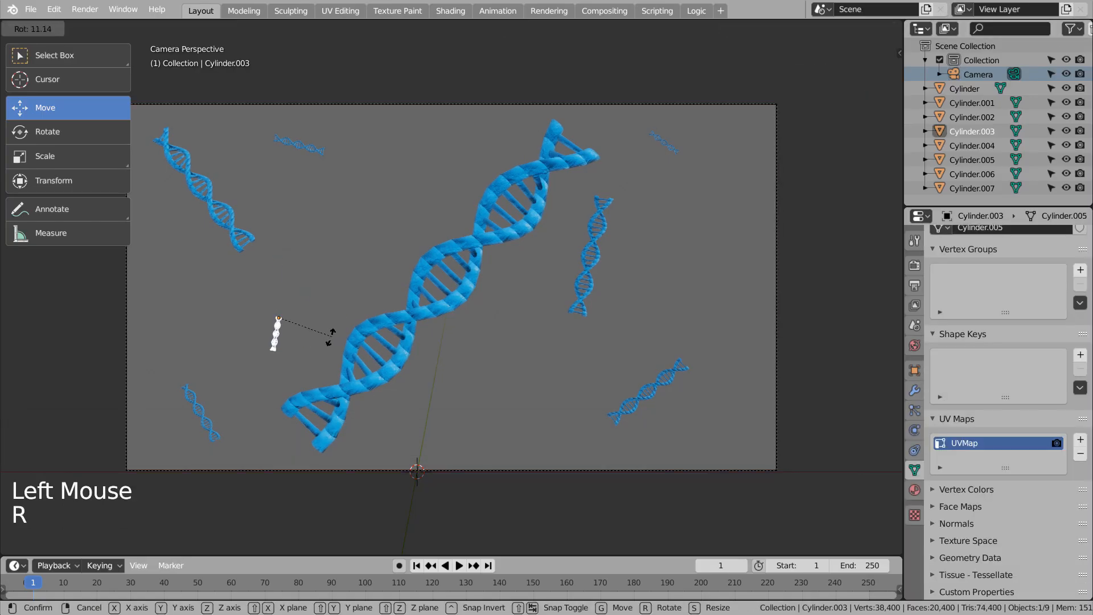
{"action": "left_click", "coordinate": [314, 340]}
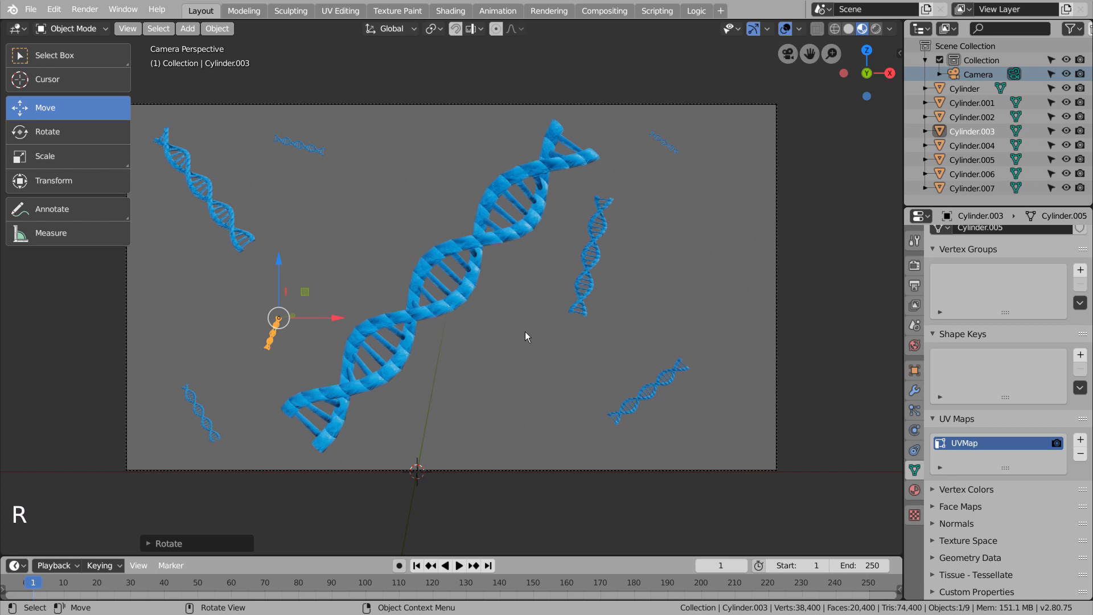
{"action": "key", "text": "F12"}
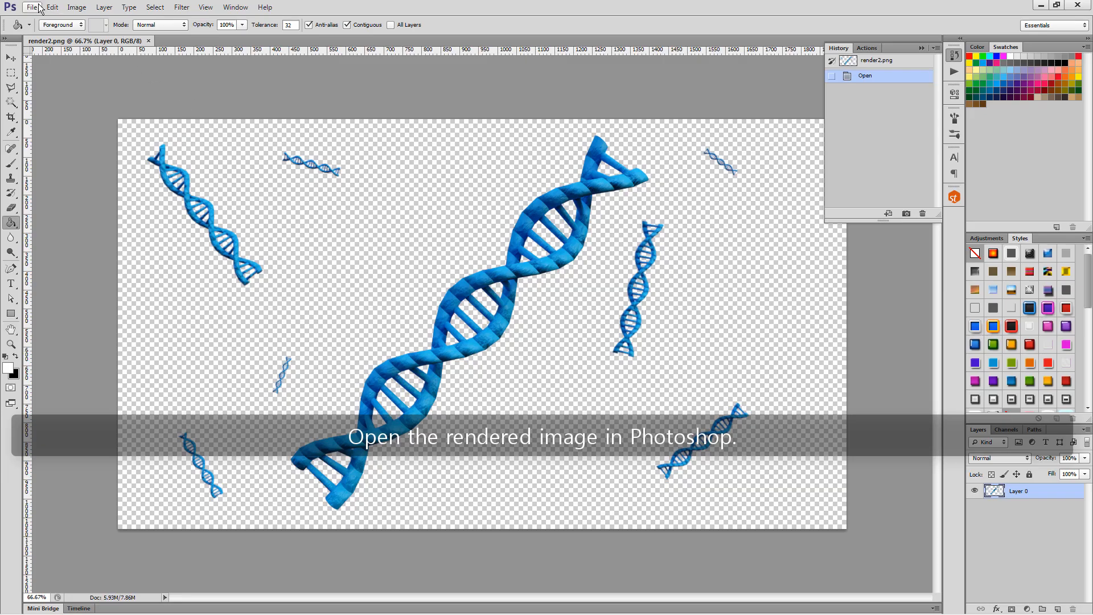
Step: In Photoshop, open render.png from the DNA folder, examine the blur on its small strands at 200% zoom and close the file
{"action": "left_click", "coordinate": [37, 7]}
{"action": "left_click", "coordinate": [43, 29]}
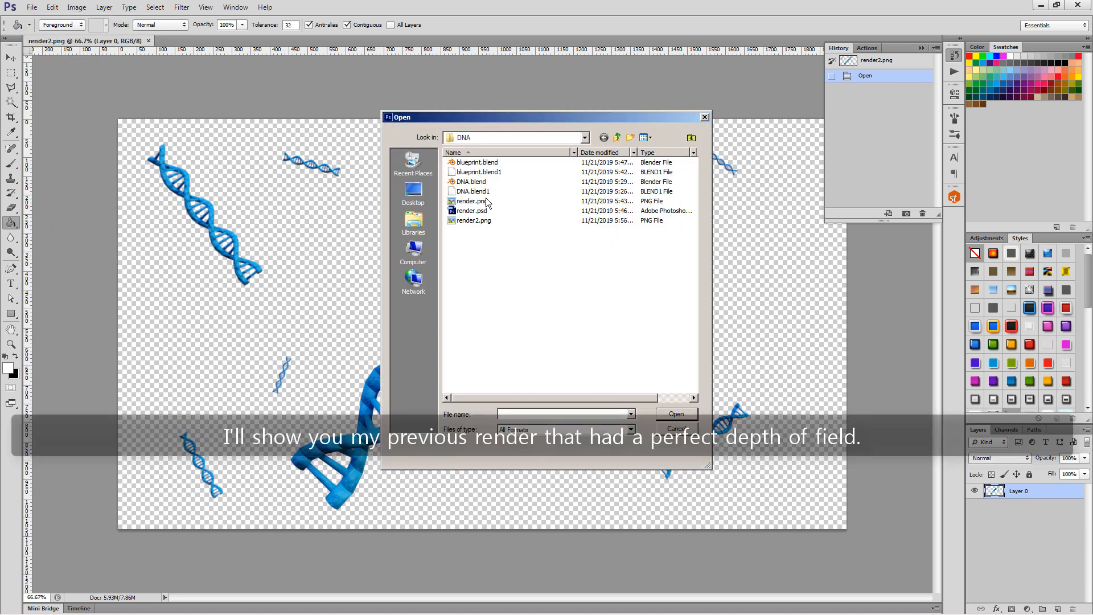
{"action": "double_click", "coordinate": [487, 201]}
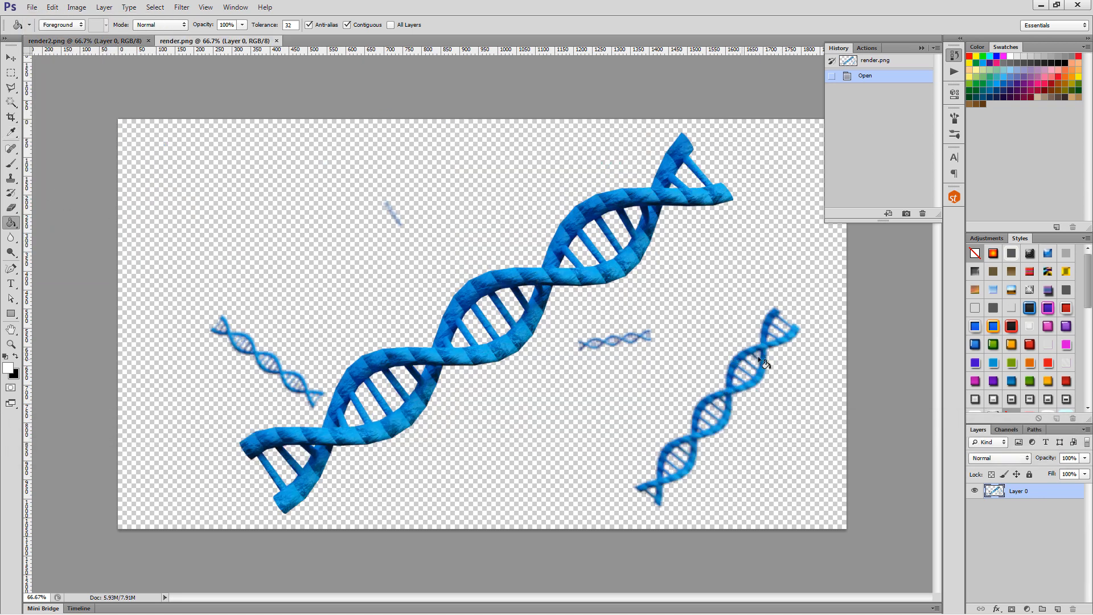
{"action": "key", "text": "ctrl+plus"}
{"action": "key", "text": "ctrl+plus"}
{"action": "left_click_drag", "start_coordinate": [764, 362], "coordinate": [370, 222]}
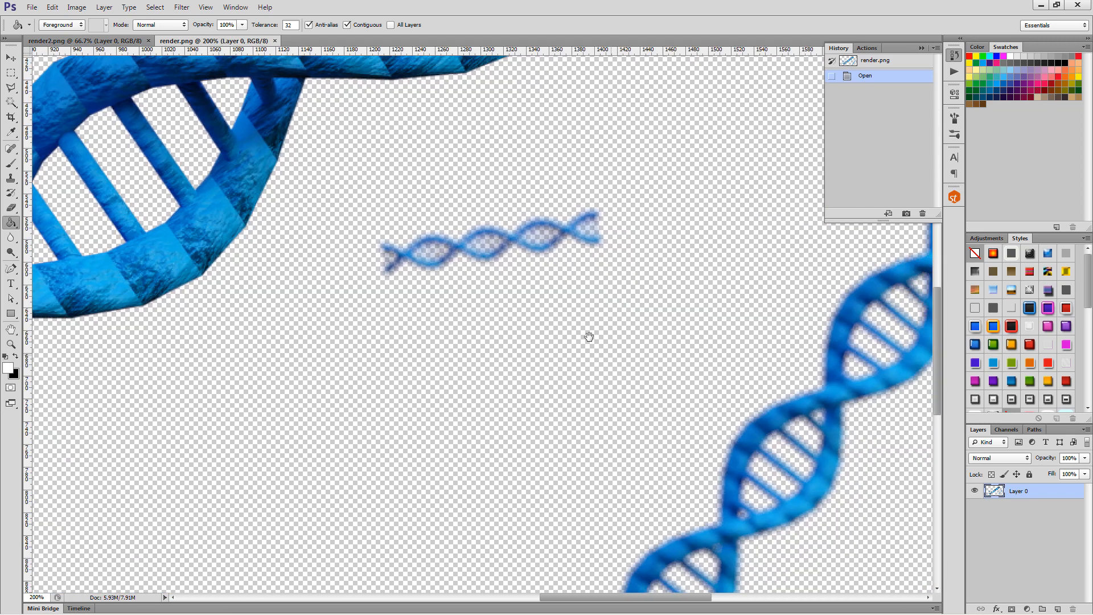
{"action": "left_click_drag", "start_coordinate": [589, 336], "coordinate": [338, 336]}
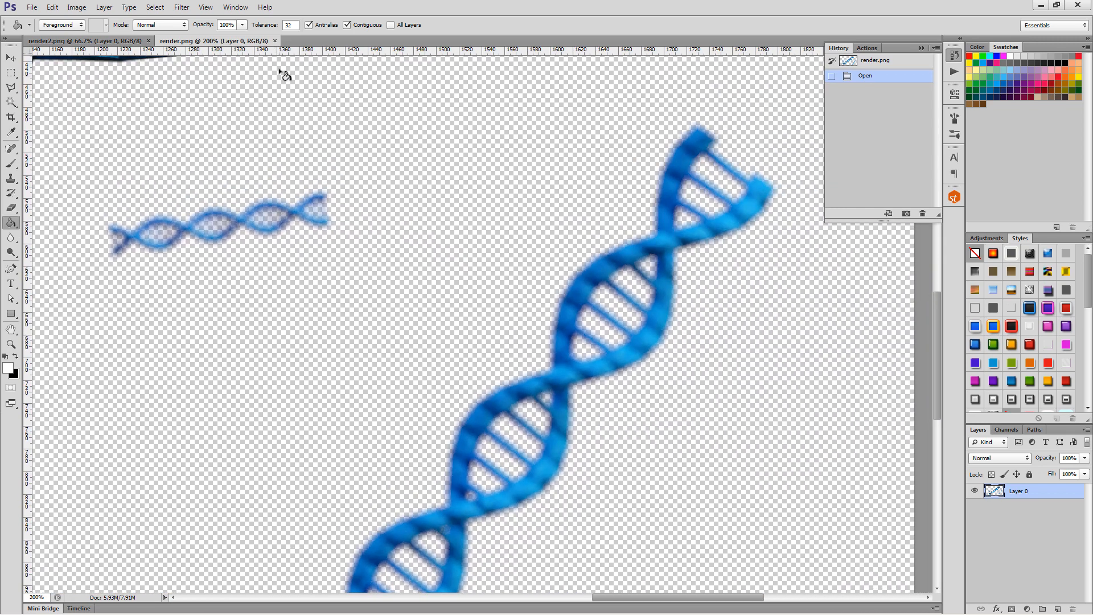
{"action": "left_click", "coordinate": [274, 40]}
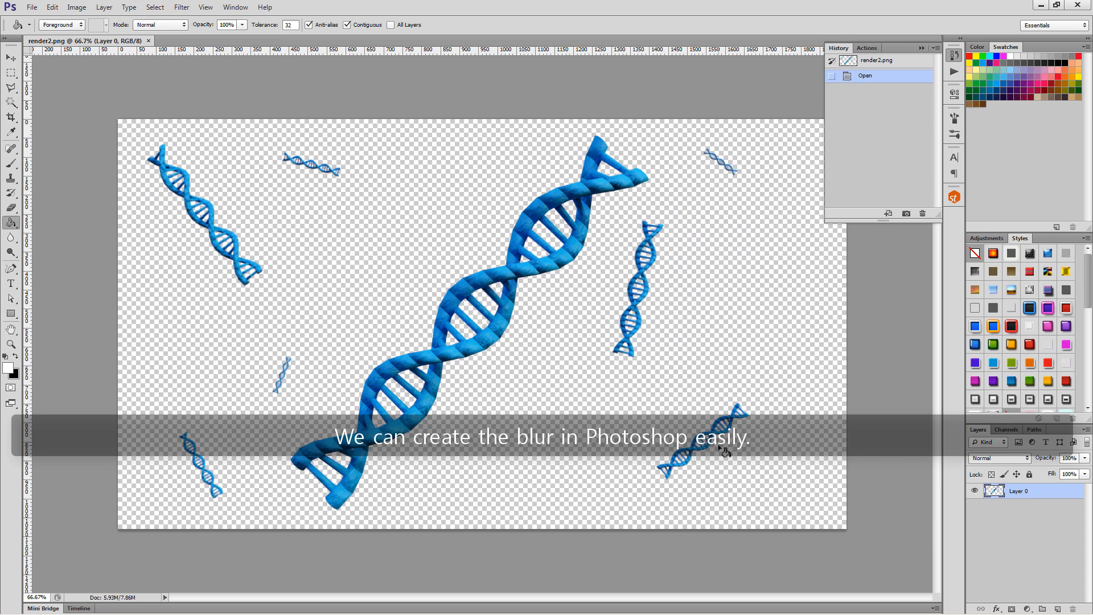
Step: Examine the smaller strands of render2.png at 200% zoom and return to the full image at 66.67%
{"action": "key", "text": "ctrl+plus"}
{"action": "key", "text": "ctrl+plus"}
{"action": "left_click_drag", "start_coordinate": [907, 548], "coordinate": [383, 359]}
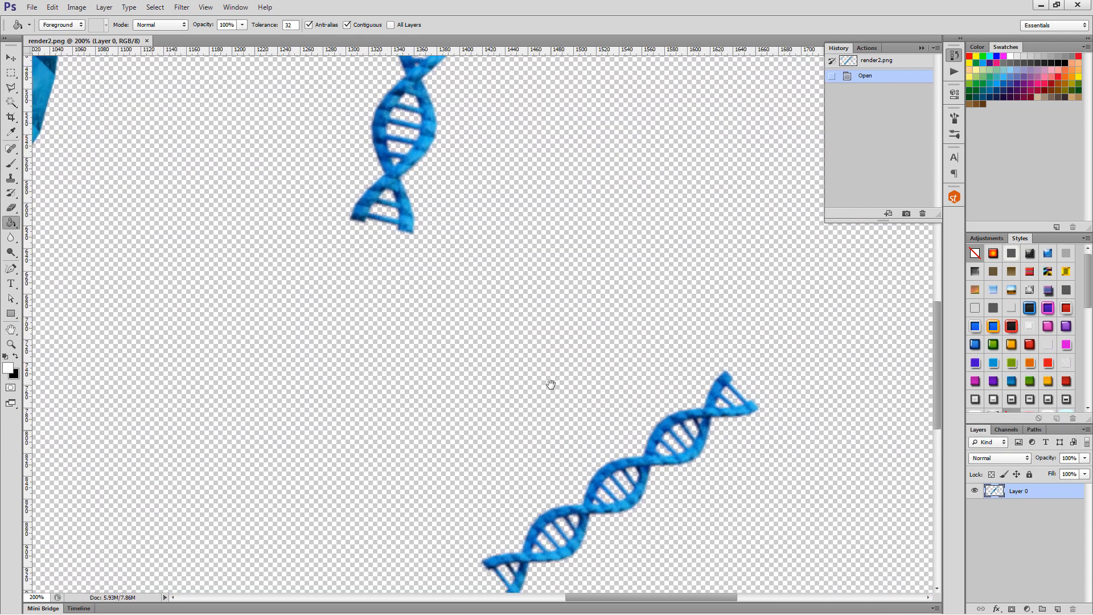
{"action": "left_click_drag", "start_coordinate": [550, 384], "coordinate": [542, 344]}
{"action": "key", "text": "ctrl+minus"}
{"action": "key", "text": "ctrl+minus"}
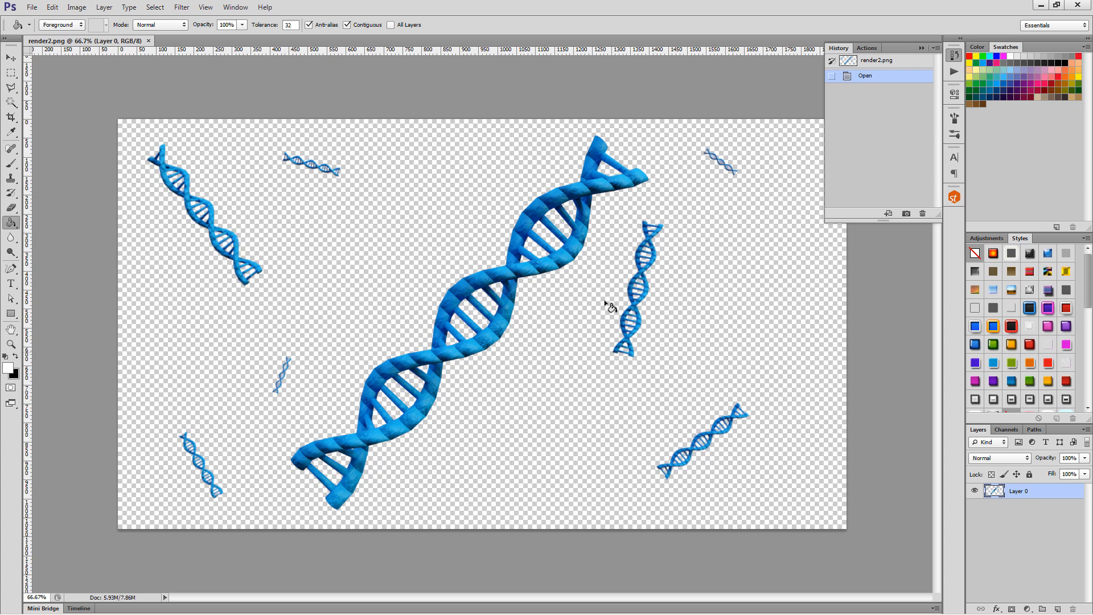
Step: Outline the large central DNA strand with the Polygonal Lasso, cut it and paste it in place on a new layer
{"action": "left_click", "coordinate": [16, 71]}
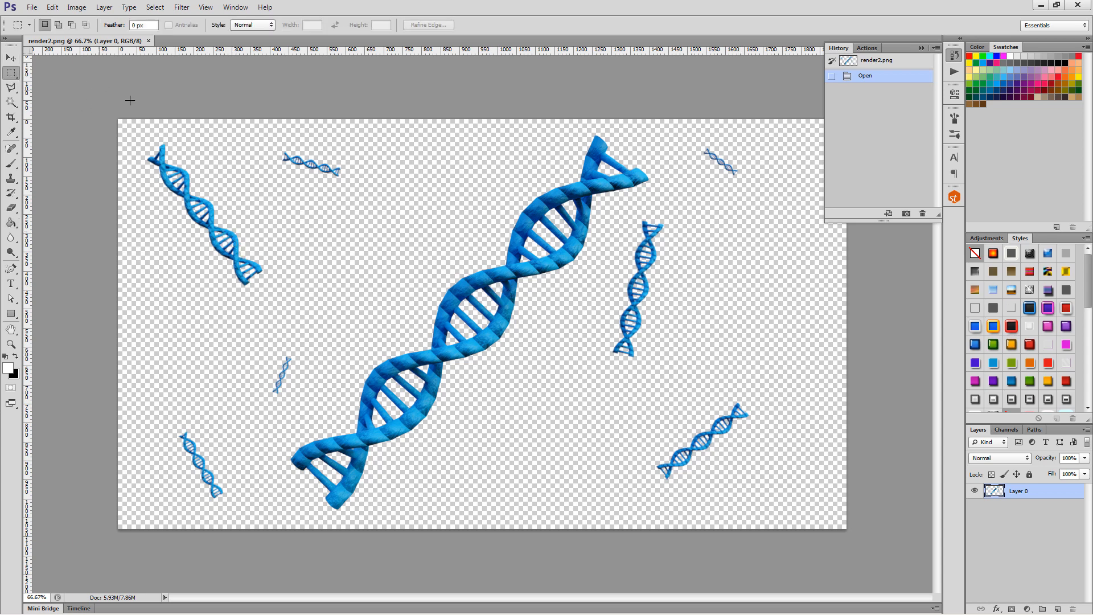
{"action": "left_click", "coordinate": [11, 87]}
{"action": "left_click", "coordinate": [580, 123]}
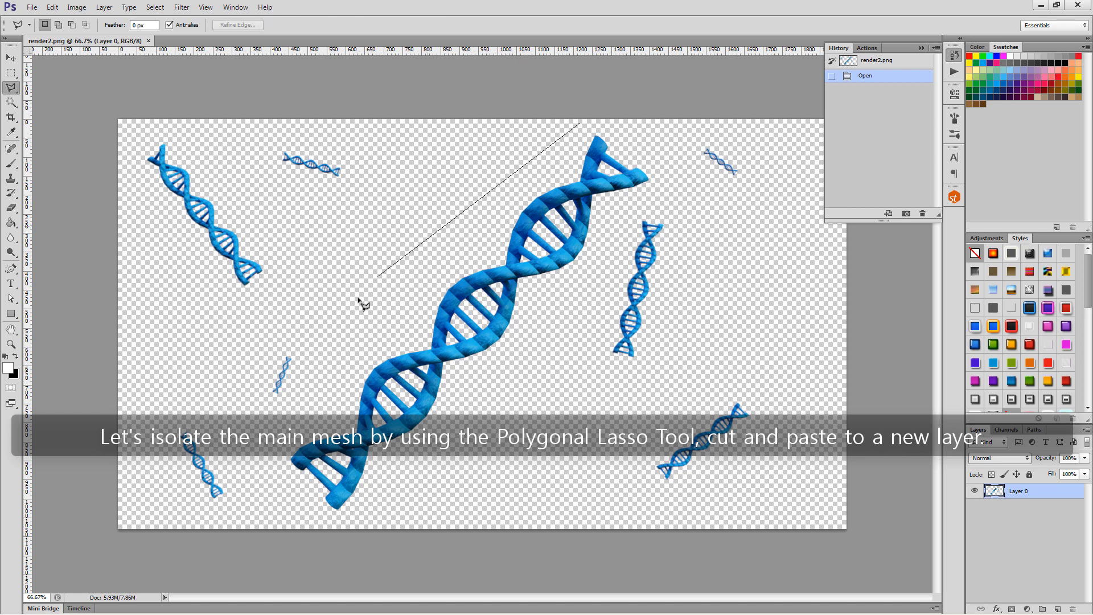
{"action": "left_click", "coordinate": [254, 460]}
{"action": "left_click", "coordinate": [333, 519]}
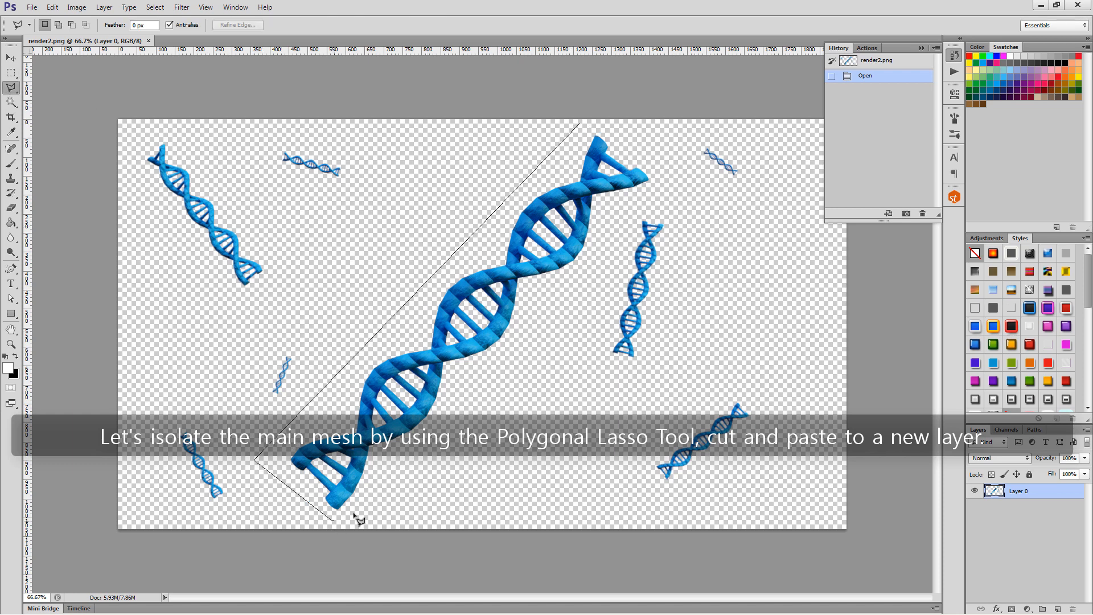
{"action": "left_click", "coordinate": [452, 467]}
{"action": "left_click", "coordinate": [623, 219]}
{"action": "left_click", "coordinate": [667, 173]}
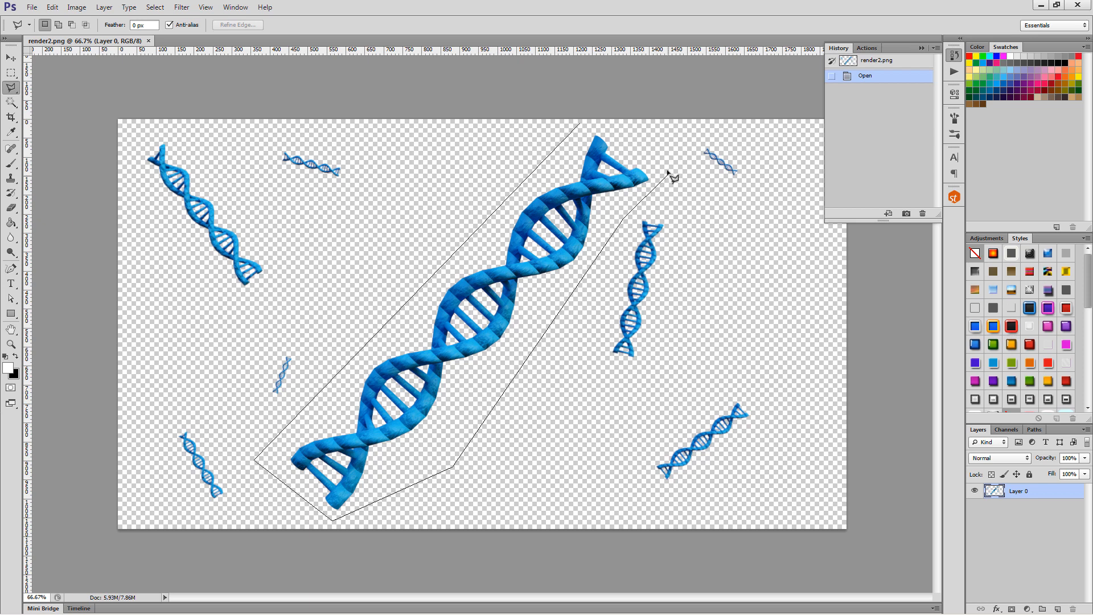
{"action": "left_click", "coordinate": [633, 136]}
{"action": "left_click", "coordinate": [581, 125]}
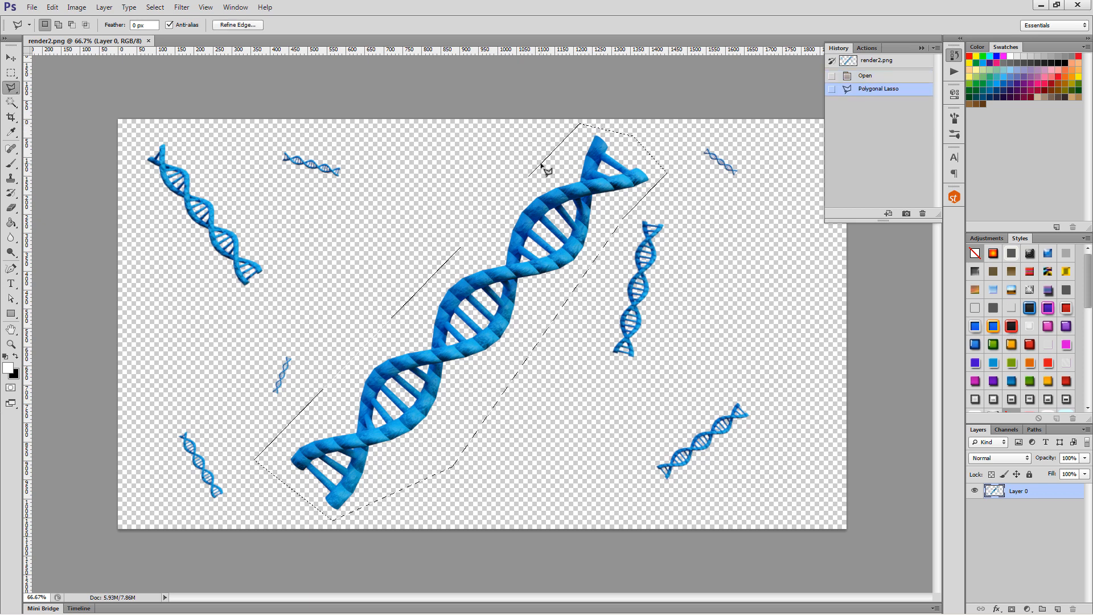
{"action": "key", "text": "ctrl+x"}
{"action": "key", "text": "ctrl+shift+v"}
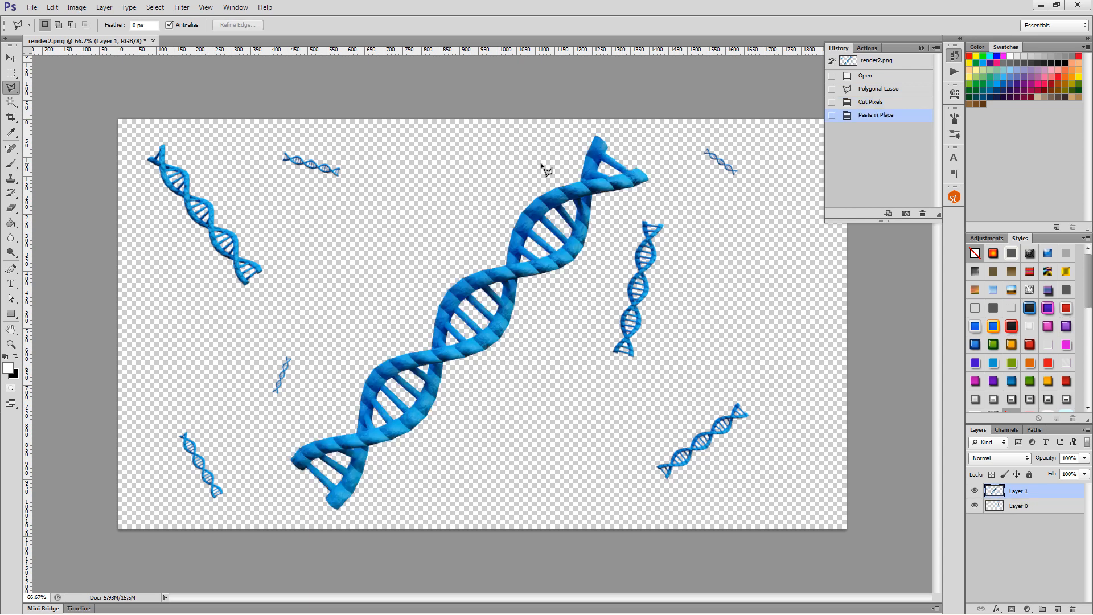
Step: Select the whole canvas on Layer 0, which holds the small strands
{"action": "left_click", "coordinate": [1006, 506]}
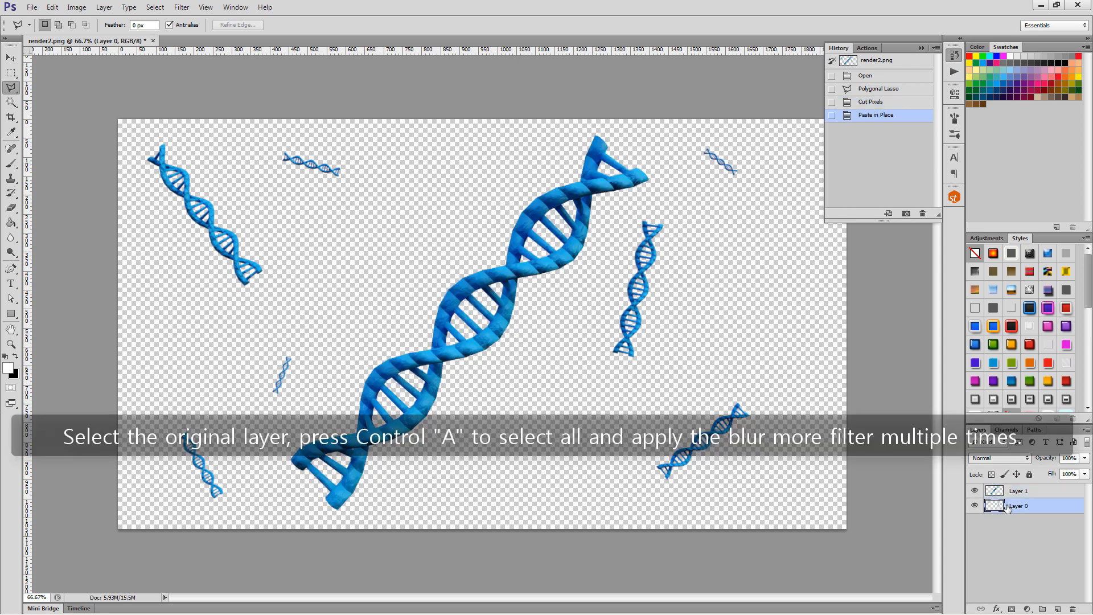
{"action": "key", "text": "ctrl+a"}
Step: Try the basic Blur filter on the small strands and undo it
{"action": "left_click", "coordinate": [182, 7]}
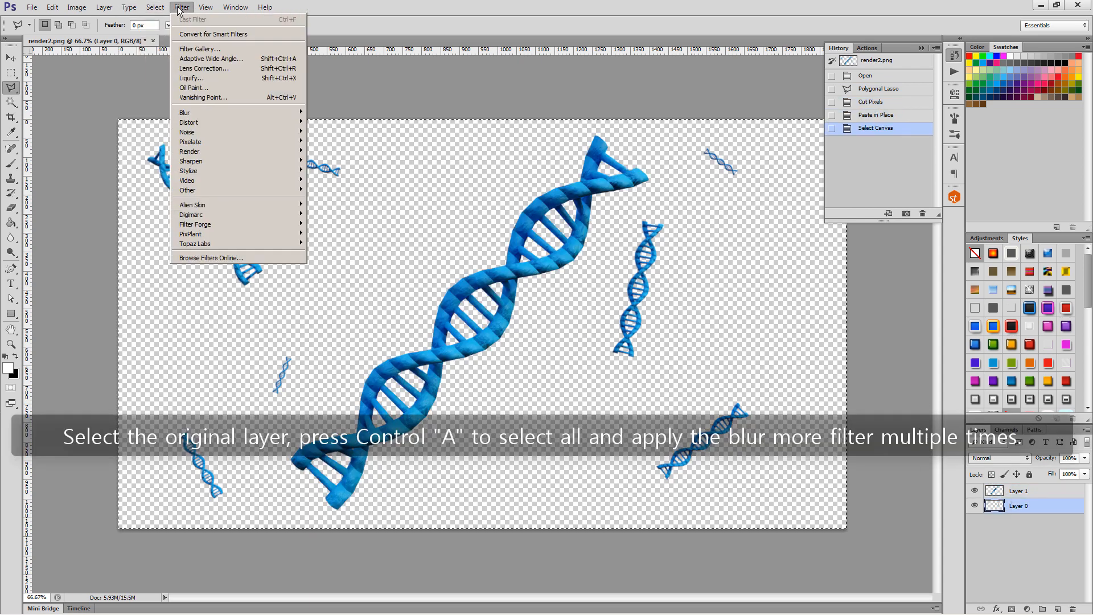
{"action": "mouse_move", "coordinate": [210, 112]}
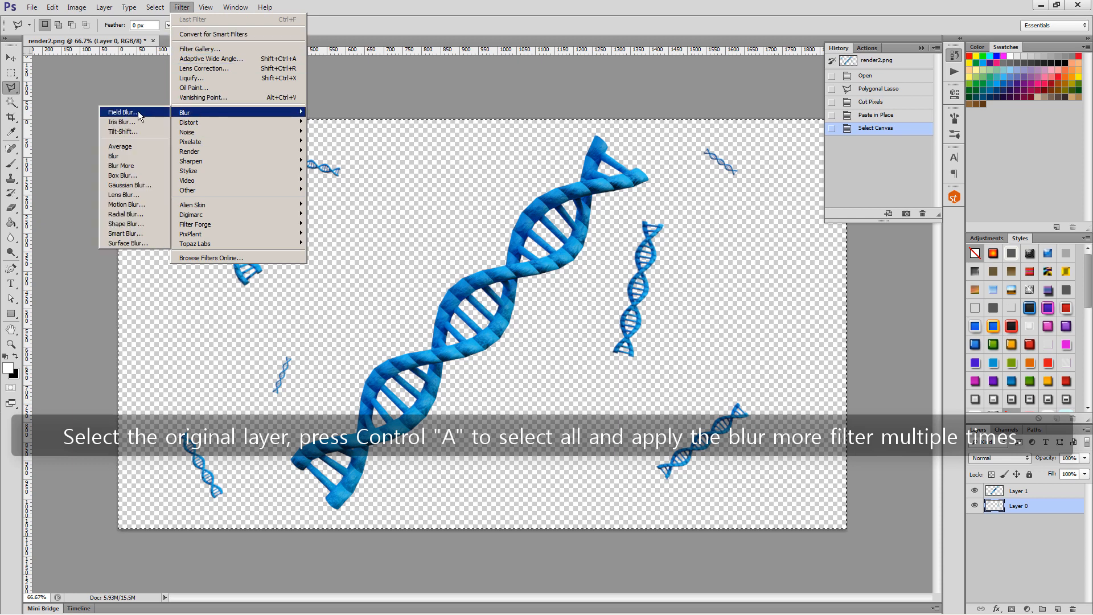
{"action": "left_click", "coordinate": [132, 153]}
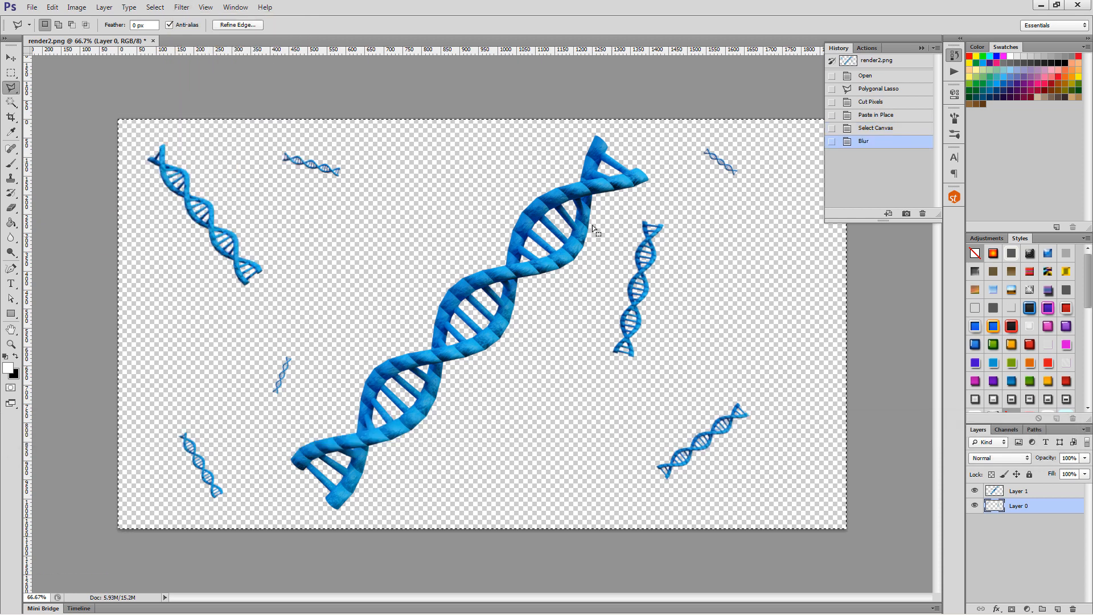
{"action": "key", "text": "ctrl+z"}
Step: Apply the Blur More filter to the small strands on Layer 0 about twelve times in a row
{"action": "left_click", "coordinate": [104, 8]}
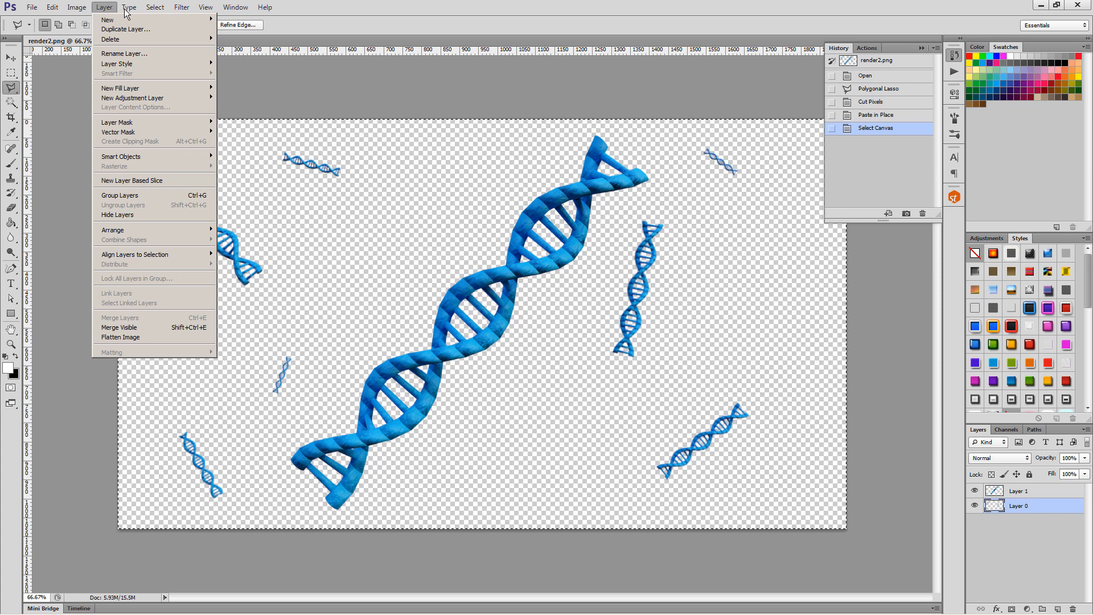
{"action": "mouse_move", "coordinate": [182, 7]}
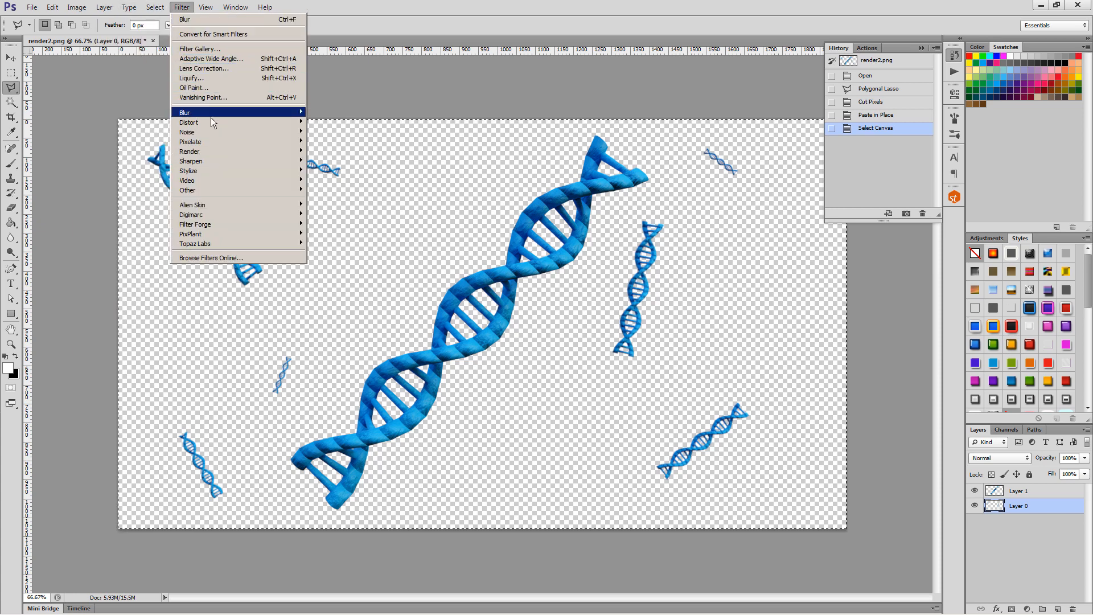
{"action": "mouse_move", "coordinate": [213, 112]}
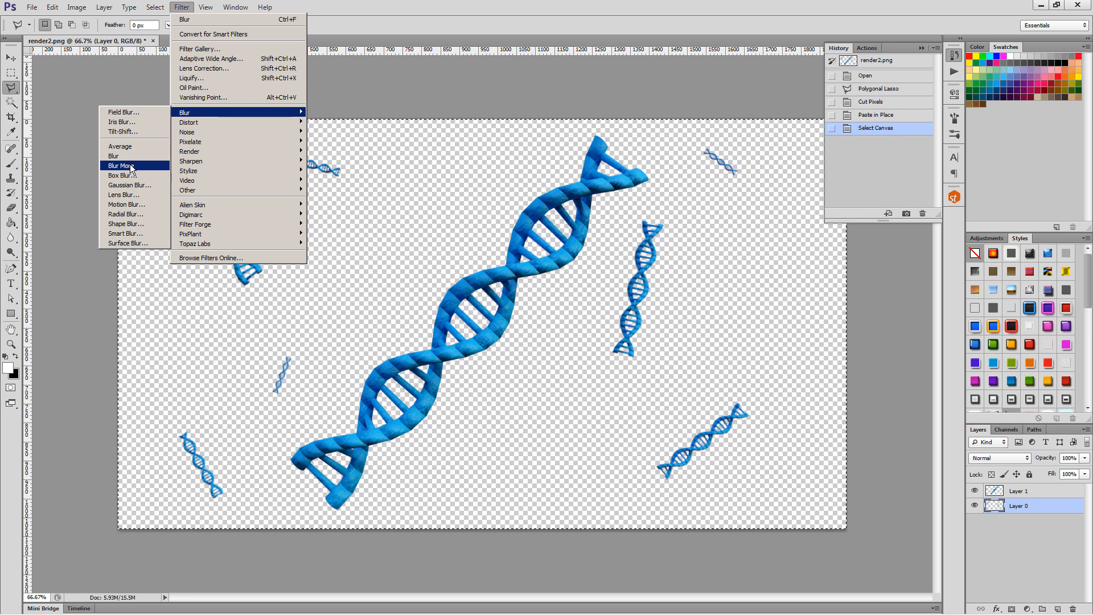
{"action": "left_click", "coordinate": [131, 166]}
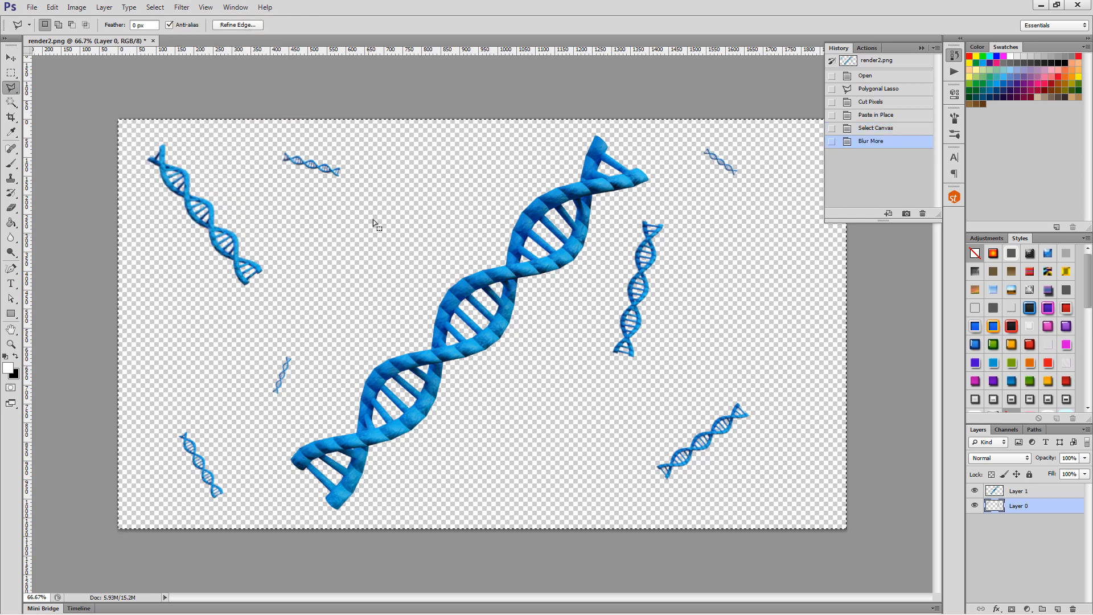
{"action": "left_click", "coordinate": [178, 7]}
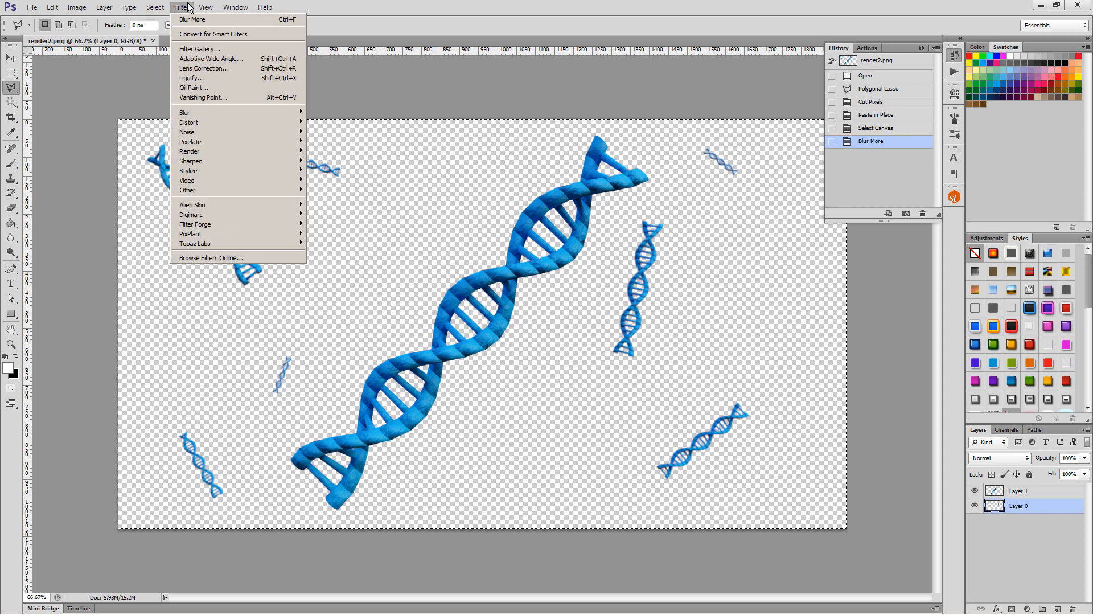
{"action": "left_click", "coordinate": [447, 18]}
{"action": "key", "text": "ctrl+f"}
{"action": "key", "text": "ctrl+f"}
{"action": "key", "text": "ctrl+f"}
{"action": "key", "text": "ctrl+f"}
{"action": "key", "text": "ctrl+f"}
{"action": "key", "text": "ctrl+f"}
{"action": "key", "text": "ctrl+f"}
{"action": "key", "text": "ctrl+f"}
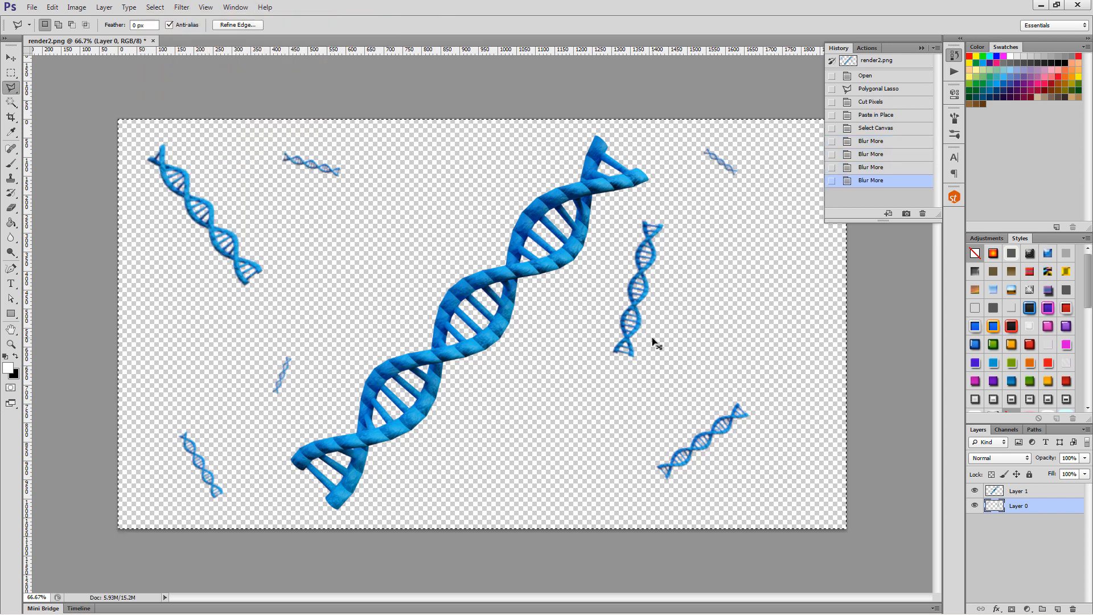
{"action": "key", "text": "ctrl+f"}
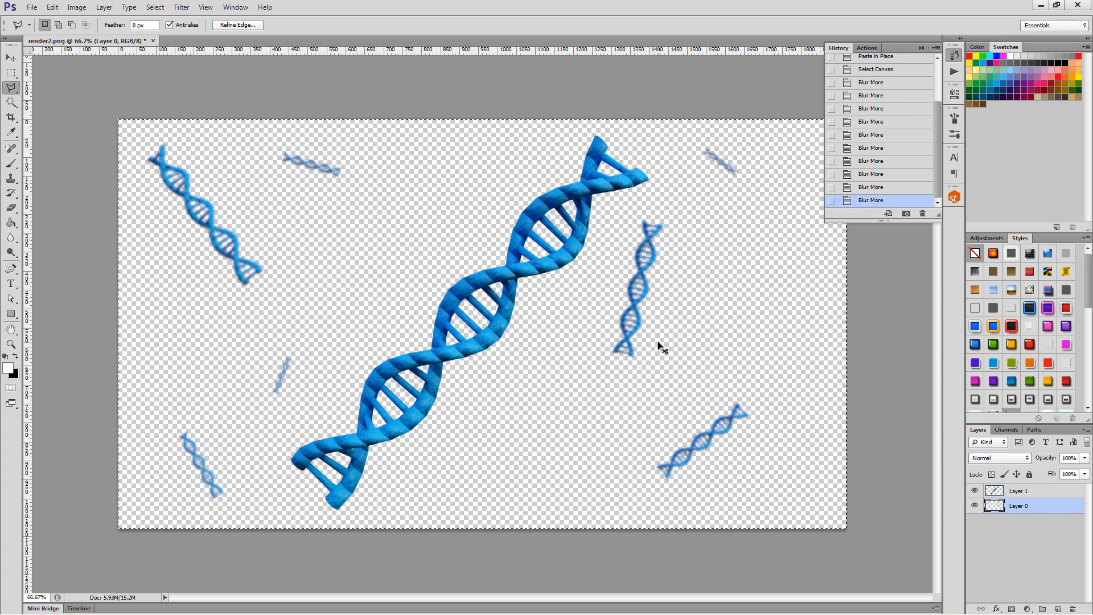
{"action": "key", "text": "ctrl+f"}
{"action": "key", "text": "ctrl+f"}
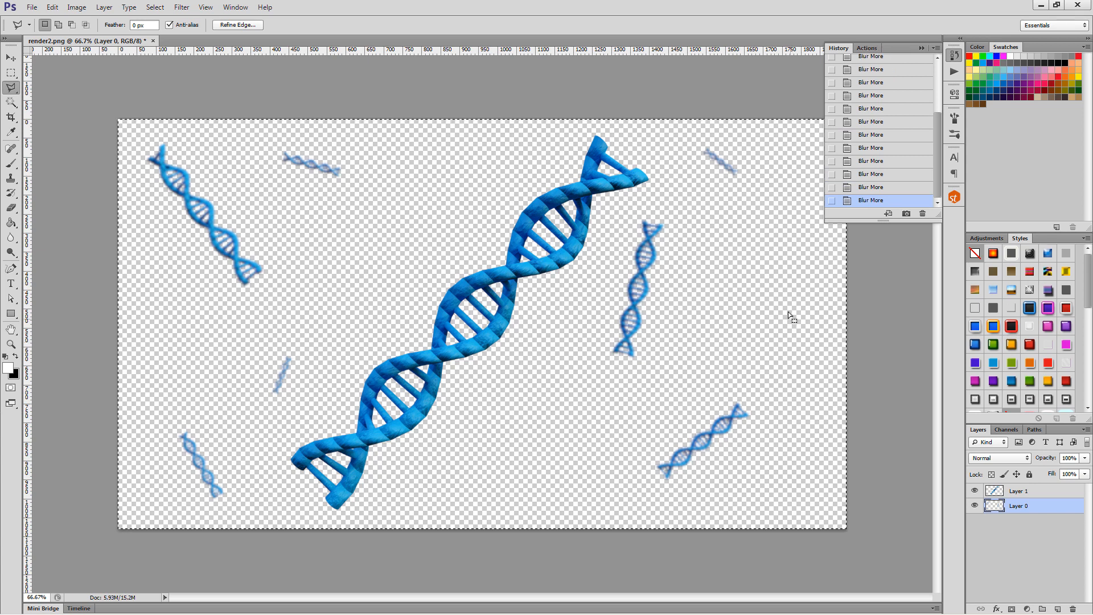
Step: Clear the selection, then add a new empty layer and move it below Layer 0
{"action": "left_click", "coordinate": [1043, 489]}
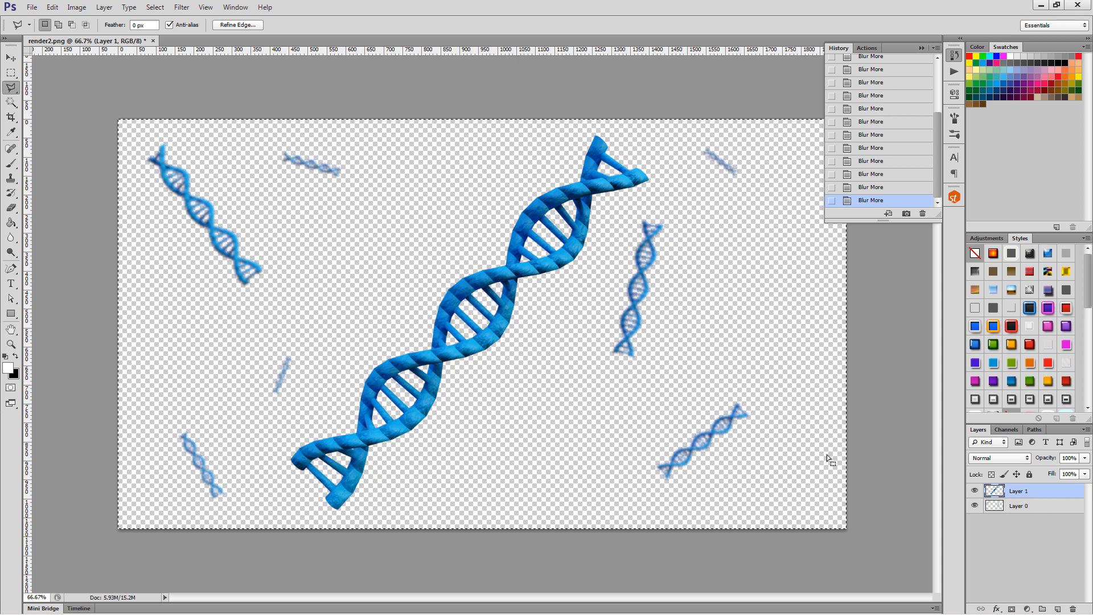
{"action": "key", "text": "ctrl+d"}
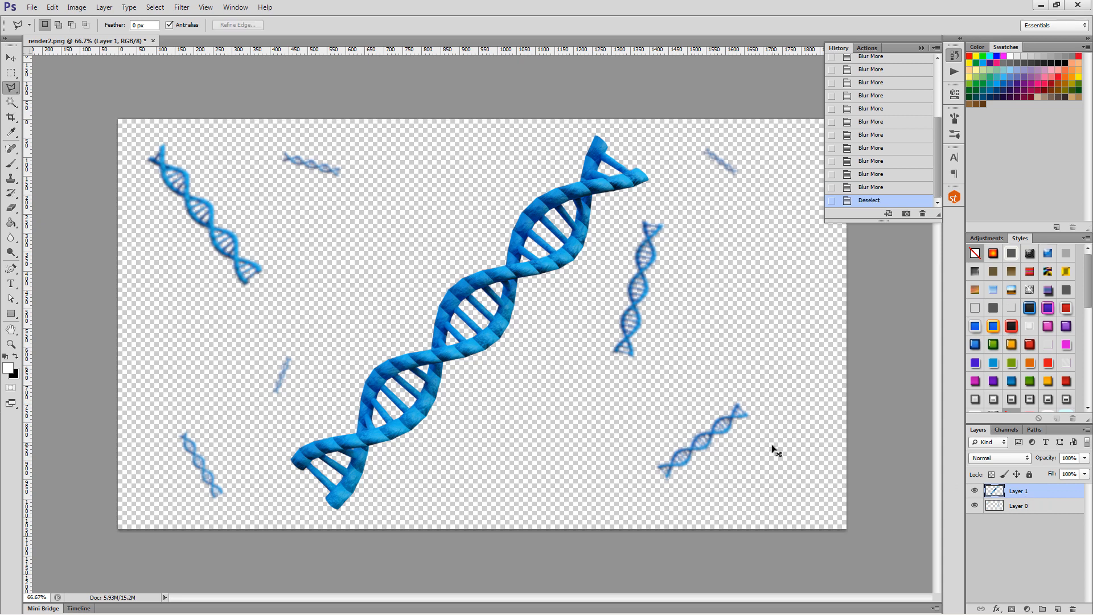
{"action": "left_click", "coordinate": [1057, 608]}
{"action": "left_click_drag", "start_coordinate": [1032, 493], "coordinate": [1034, 527]}
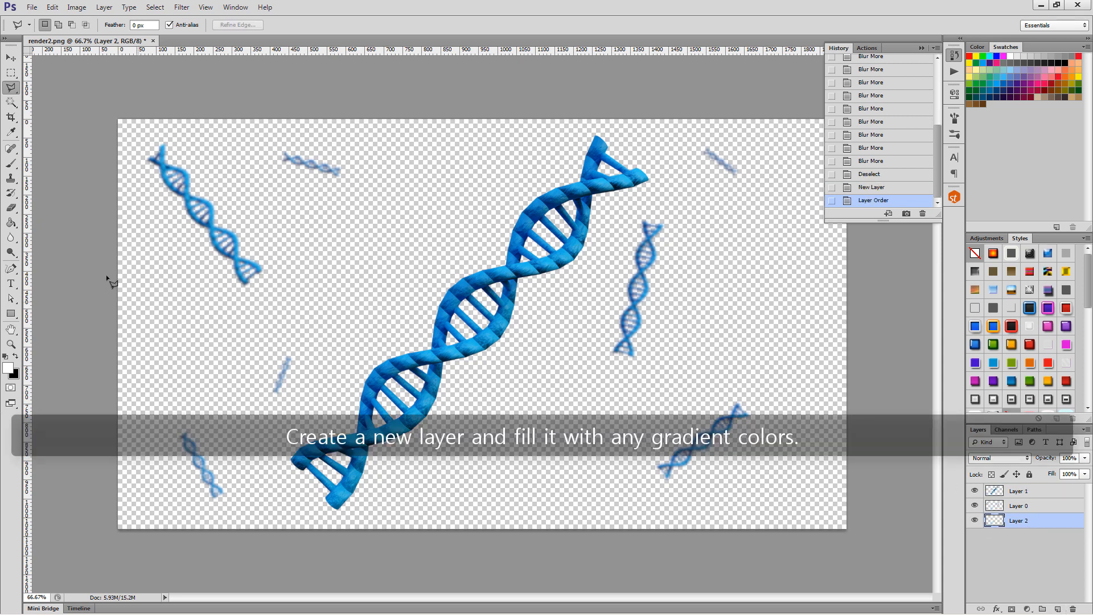
Step: Switch to the Gradient tool and choose the last light-blue preset, which matches the strands
{"action": "left_click", "coordinate": [11, 223]}
{"action": "right_click", "coordinate": [12, 223]}
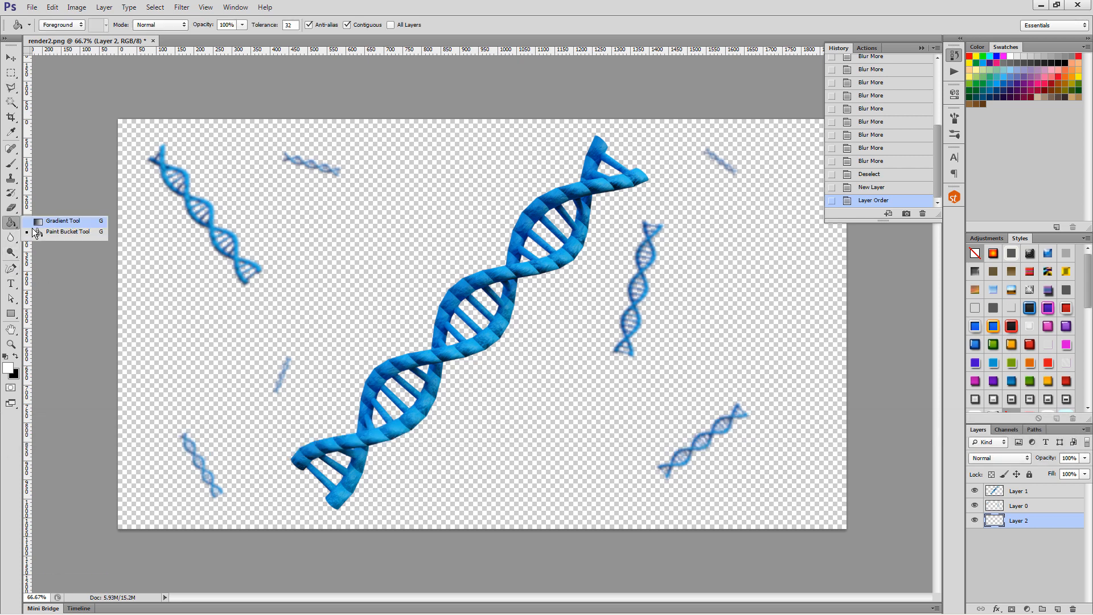
{"action": "left_click", "coordinate": [42, 220]}
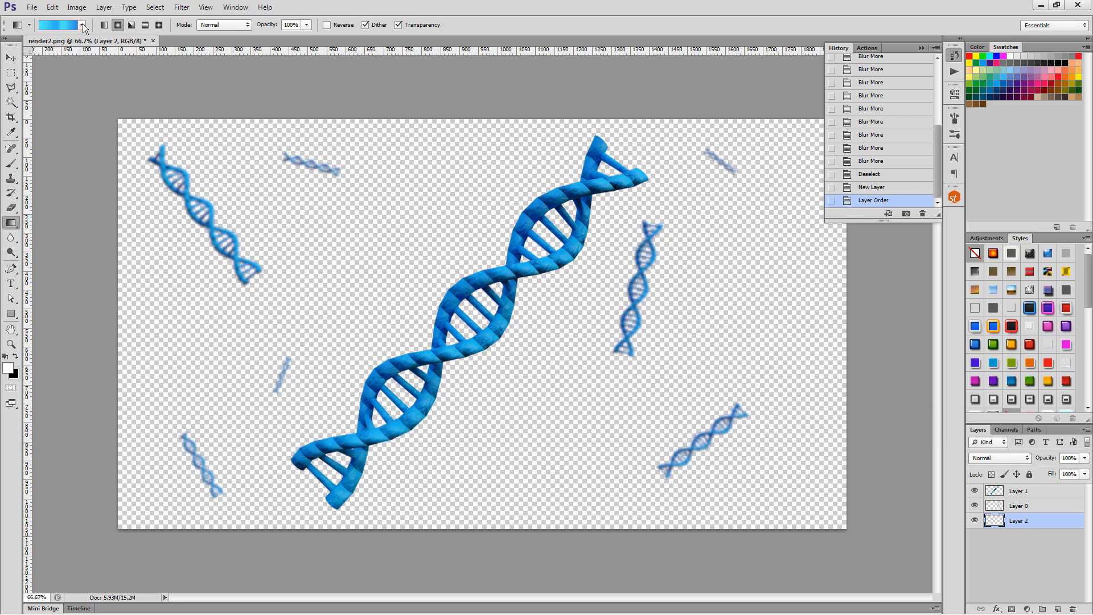
{"action": "left_click", "coordinate": [82, 25]}
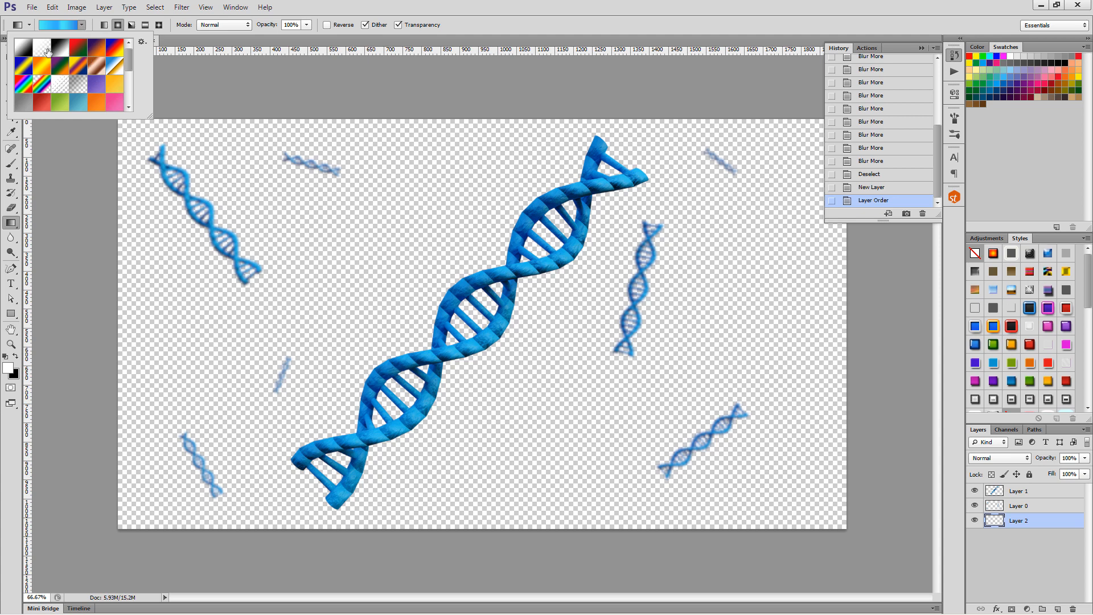
{"action": "scroll", "coordinate": [60, 80], "scroll_direction": "down", "scroll_amount": 4}
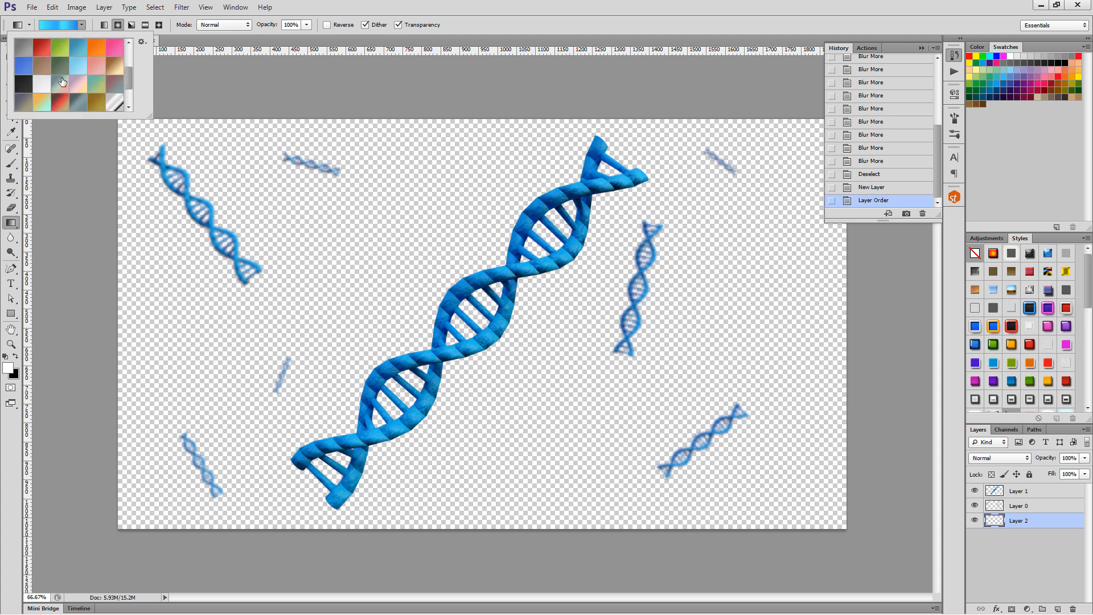
{"action": "scroll", "coordinate": [62, 83], "scroll_direction": "down", "scroll_amount": 3}
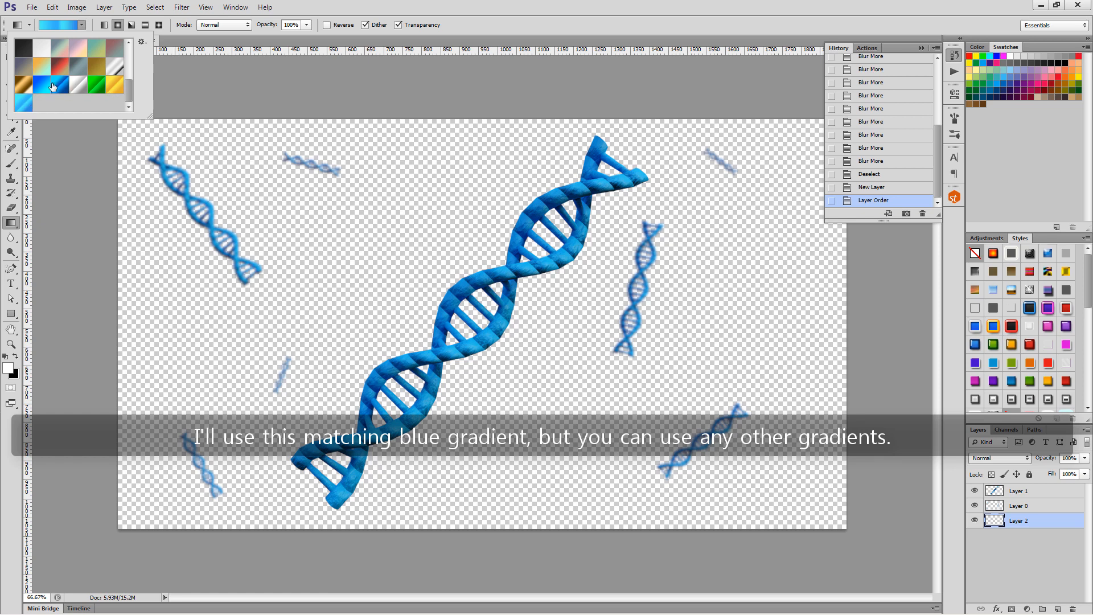
{"action": "left_click", "coordinate": [27, 106]}
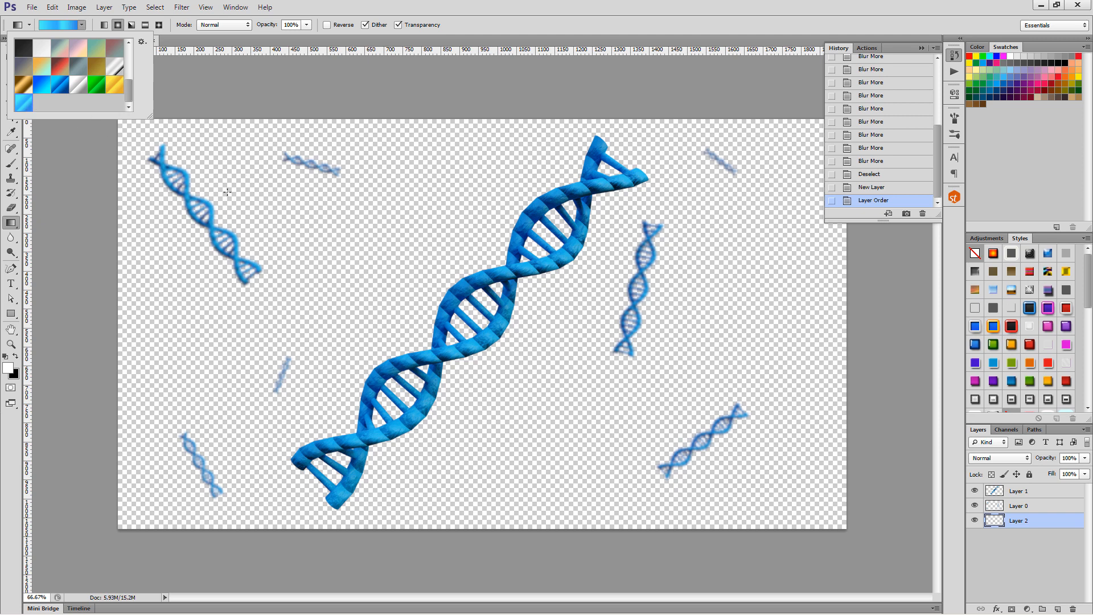
Step: Try two long radial gradient sweeps across Layer 2 from the upper-left strand toward the lower right, undoing each
{"action": "left_click_drag", "start_coordinate": [227, 192], "coordinate": [625, 457]}
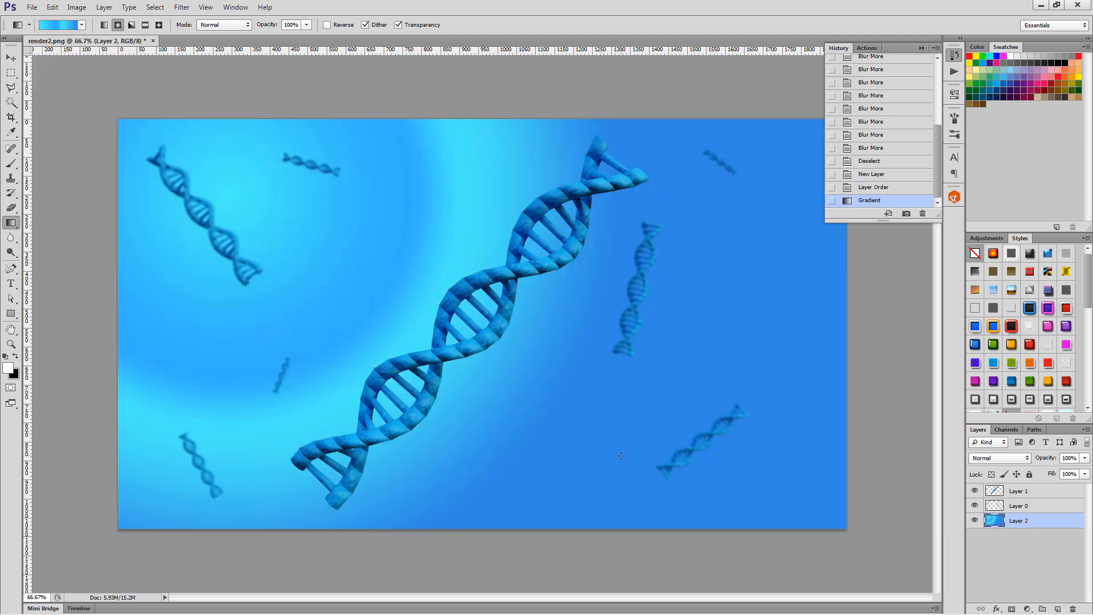
{"action": "key", "text": "ctrl+z"}
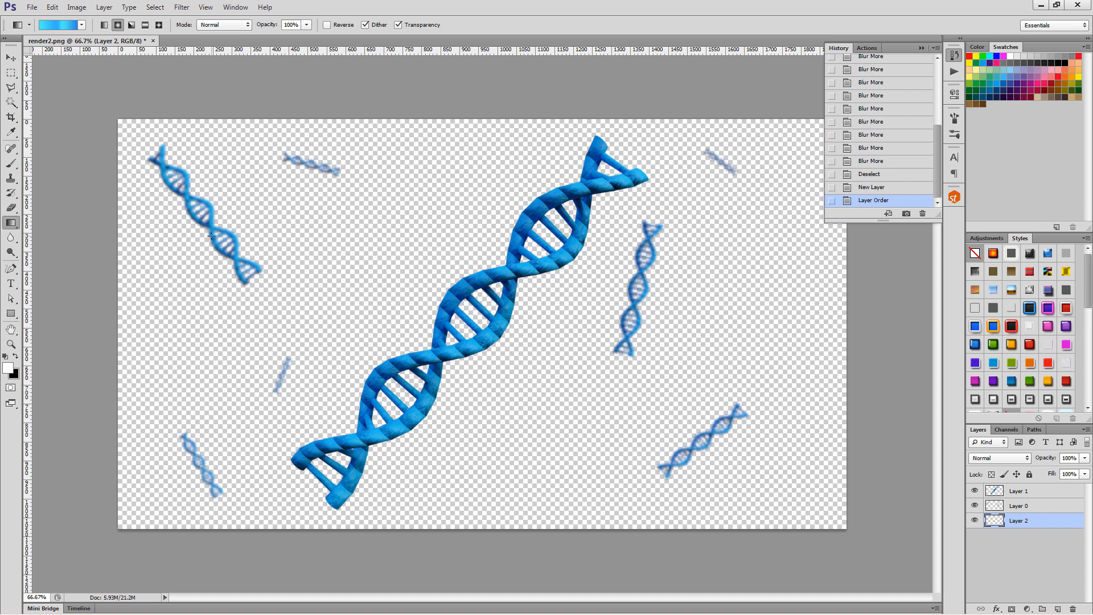
{"action": "left_click_drag", "start_coordinate": [210, 235], "coordinate": [661, 529]}
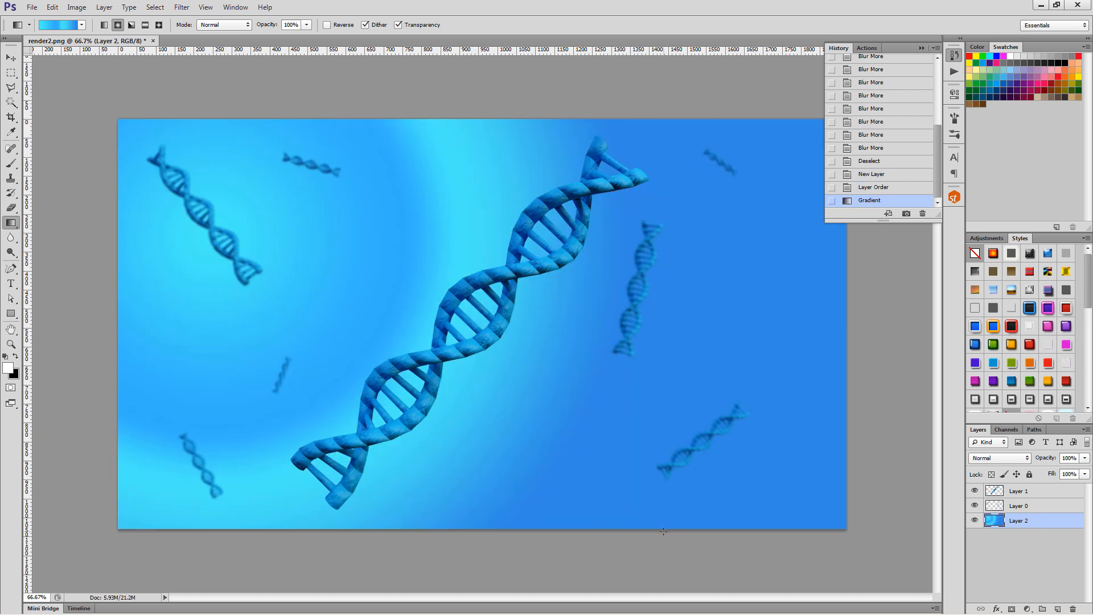
{"action": "key", "text": "ctrl+z"}
Step: Fill Layer 2 with a shorter radial blue gradient from the upper-left strand to just below the canvas centre
{"action": "left_click_drag", "start_coordinate": [203, 187], "coordinate": [500, 381]}
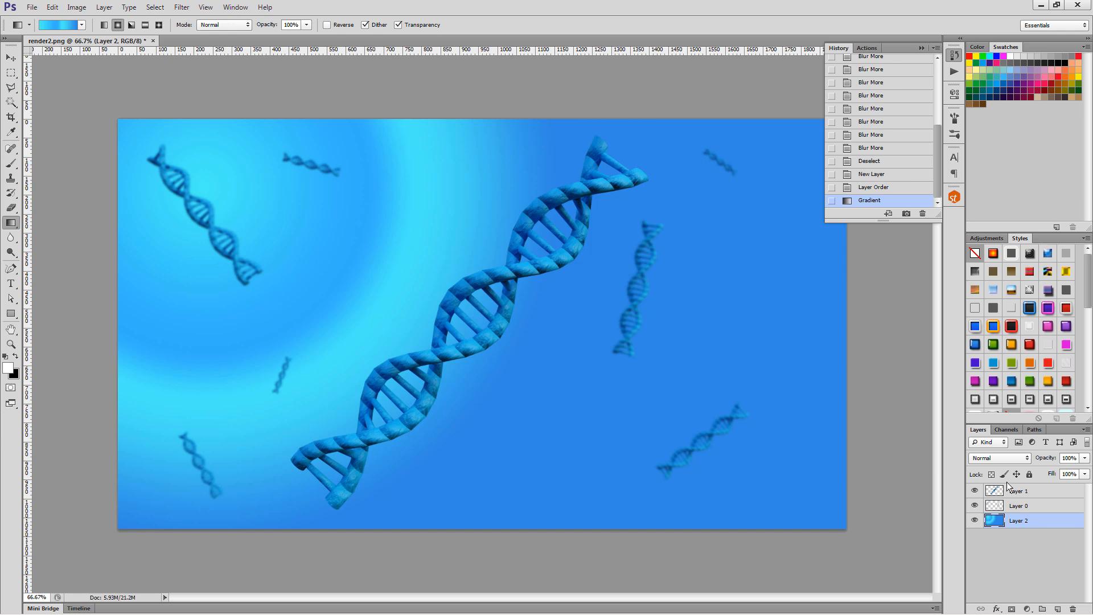
Step: Add a new layer above the gradient and fill it with black using the Paint Bucket
{"action": "left_click", "coordinate": [1057, 608]}
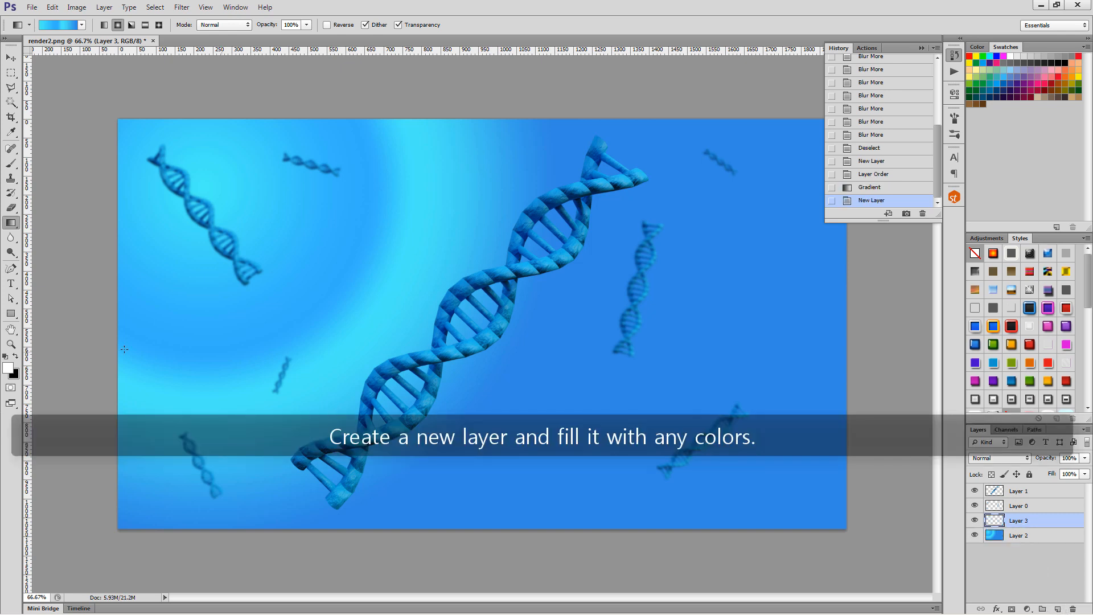
{"action": "left_click", "coordinate": [15, 356]}
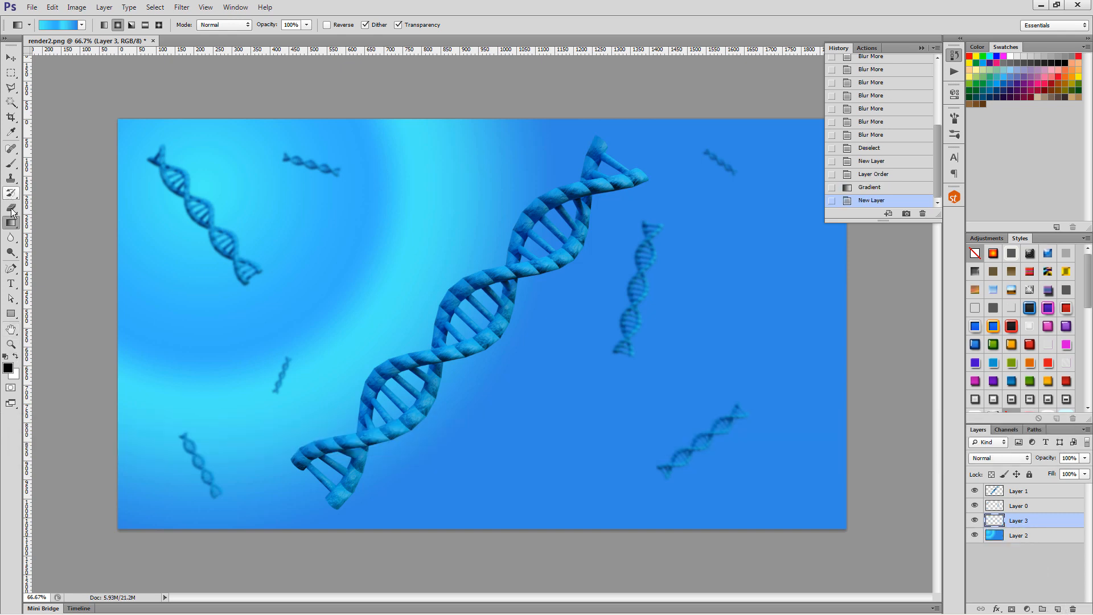
{"action": "left_click", "coordinate": [14, 228]}
{"action": "left_click", "coordinate": [57, 238]}
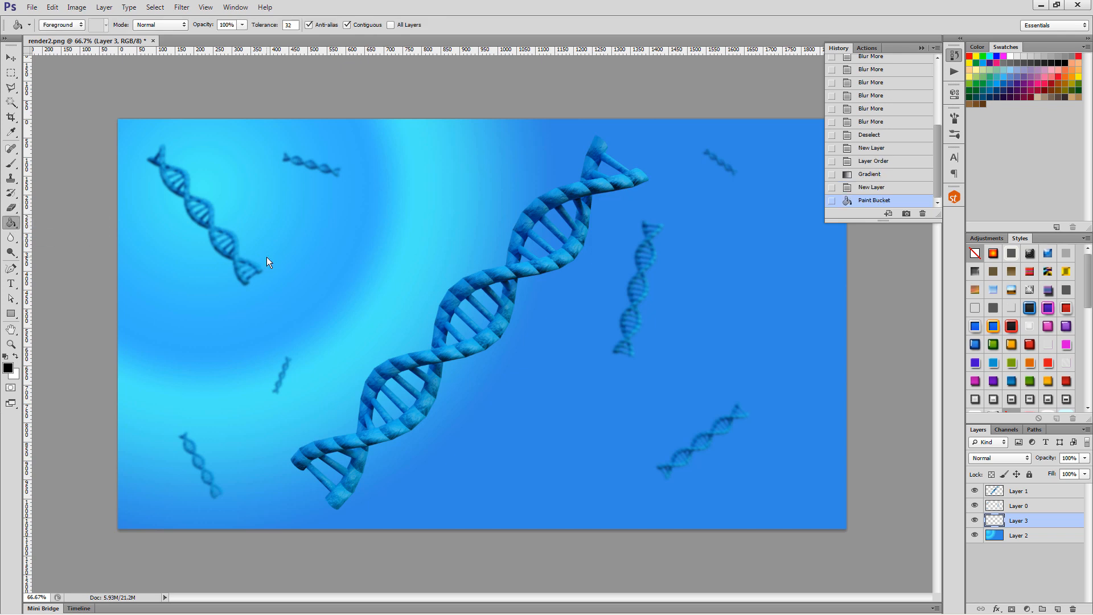
{"action": "left_click", "coordinate": [272, 262]}
Step: Apply the Difference Clouds filter to the black Layer 3 and set its blend mode to Multiply
{"action": "left_click", "coordinate": [181, 7]}
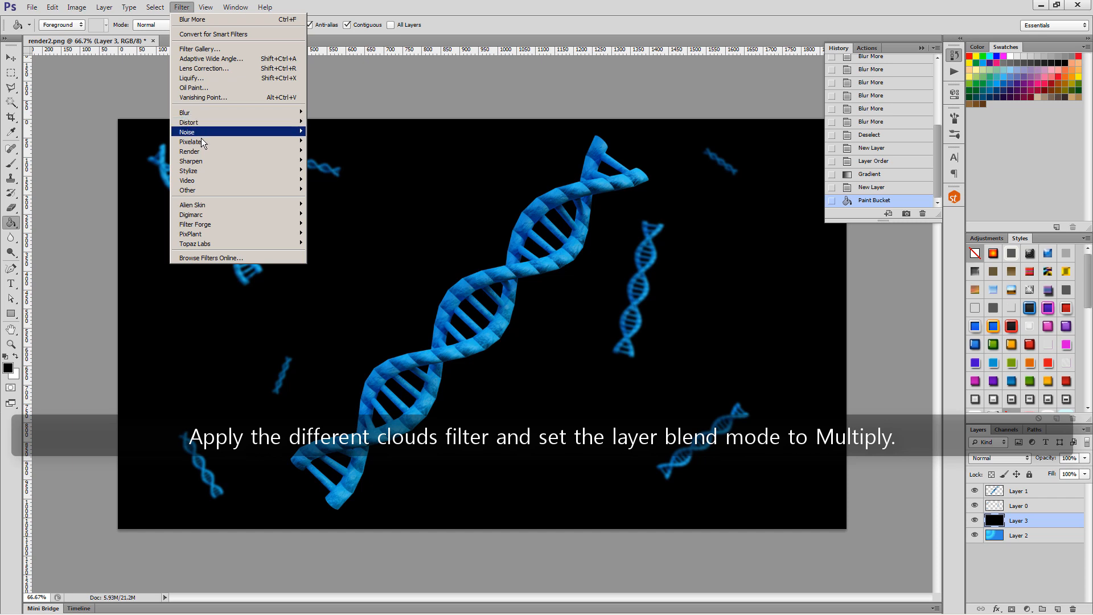
{"action": "mouse_move", "coordinate": [200, 152]}
{"action": "left_click", "coordinate": [146, 161]}
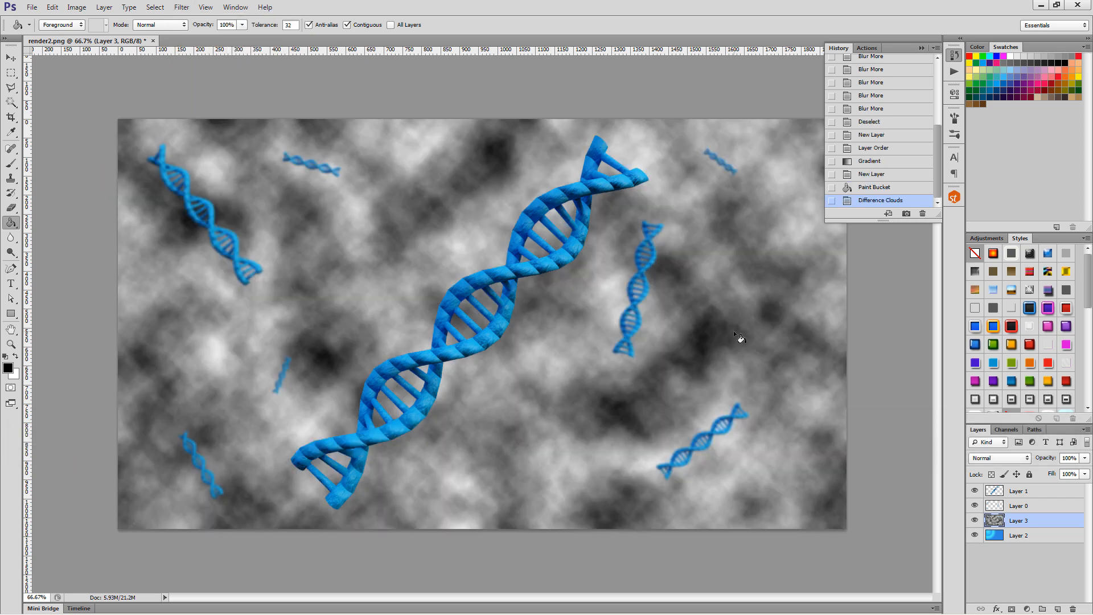
{"action": "left_click", "coordinate": [1017, 459]}
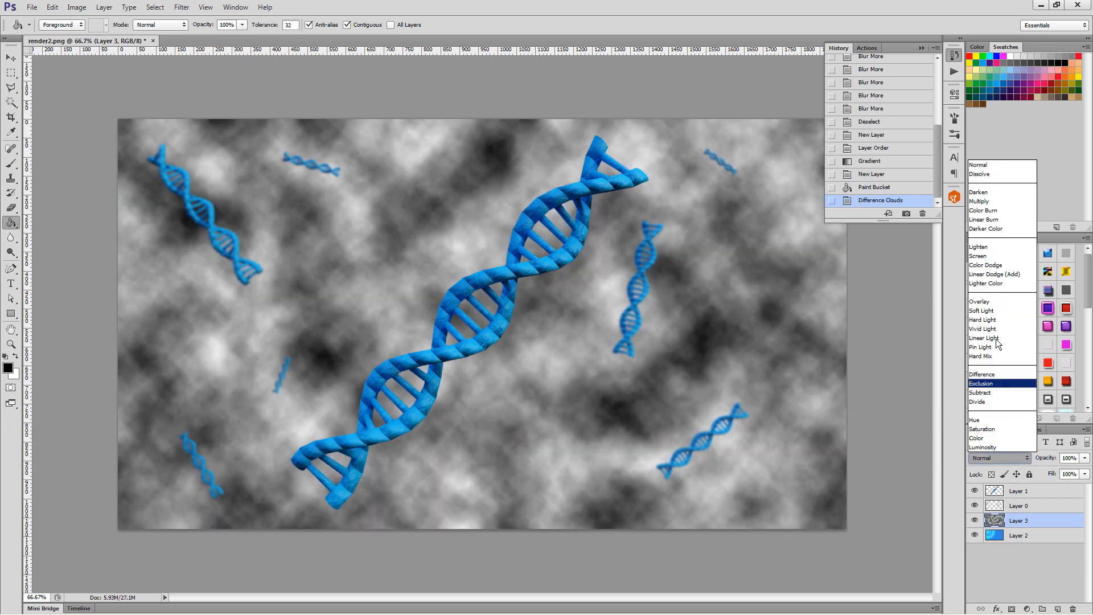
{"action": "left_click", "coordinate": [1002, 202]}
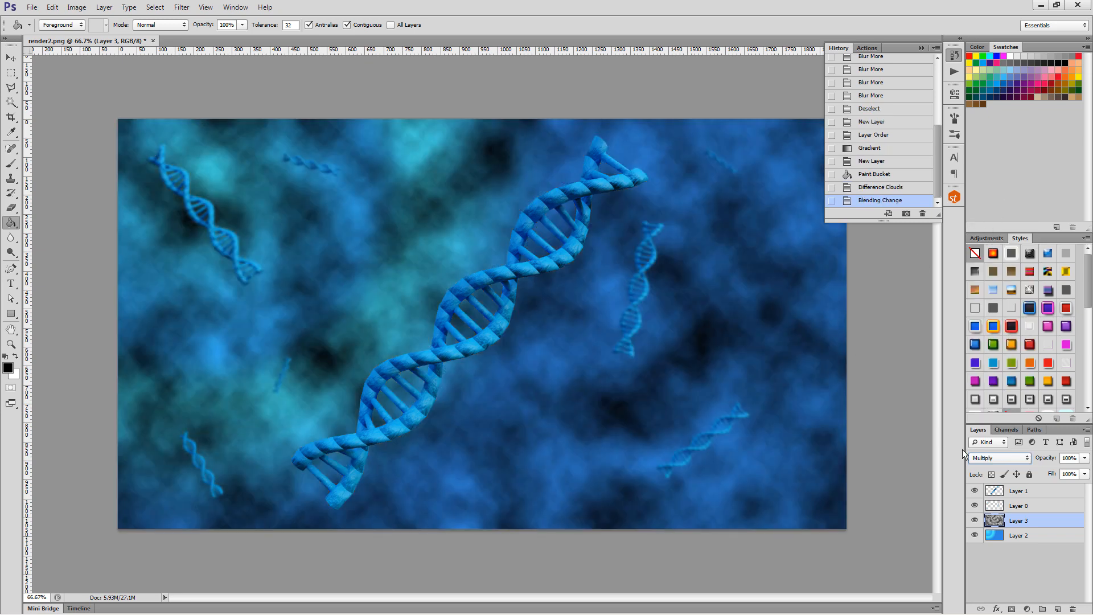
Step: Merge the clouds Layer 3 with the gradient Layer 2 into a single background layer
{"action": "left_click", "coordinate": [1054, 535], "text": "shift"}
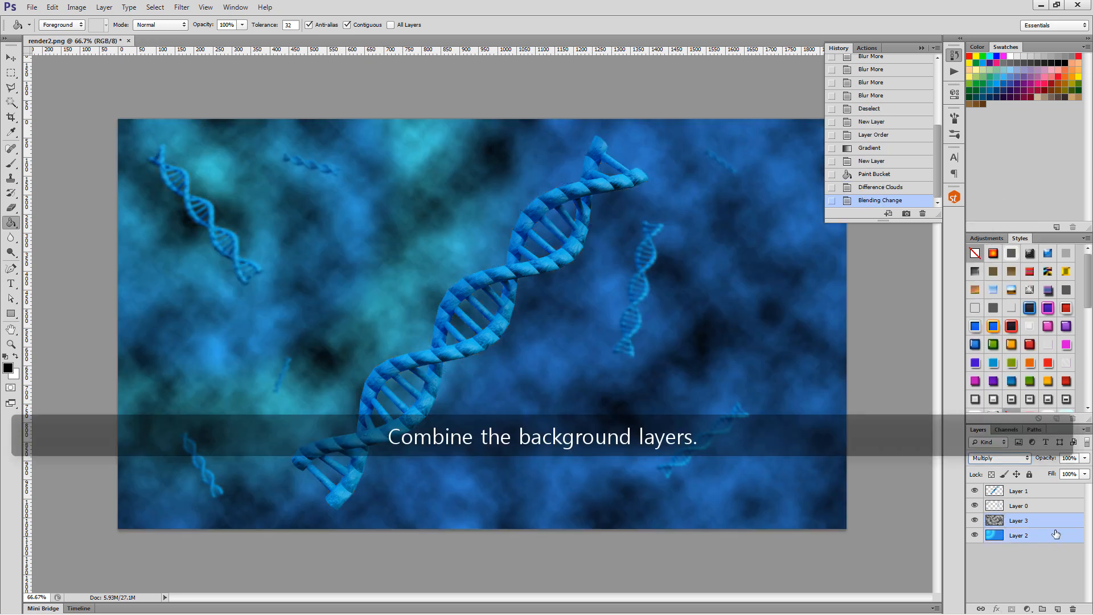
{"action": "right_click", "coordinate": [1056, 536]}
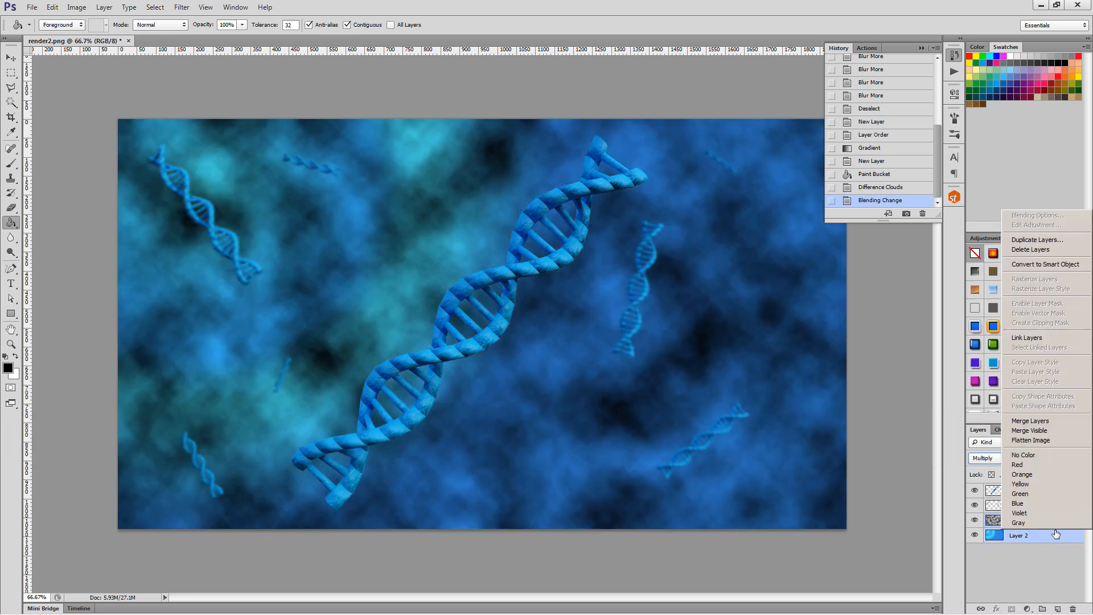
{"action": "left_click", "coordinate": [1067, 428]}
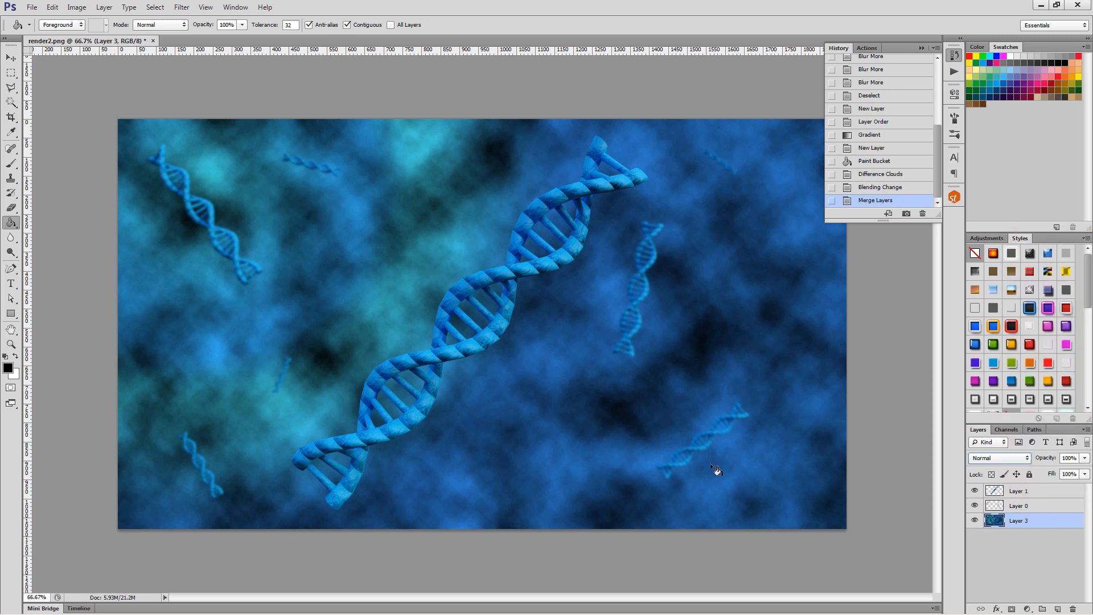
Step: Start the Dust & Scratches noise filter on the merged background layer with a radius of 26 pixels
{"action": "left_click", "coordinate": [182, 7]}
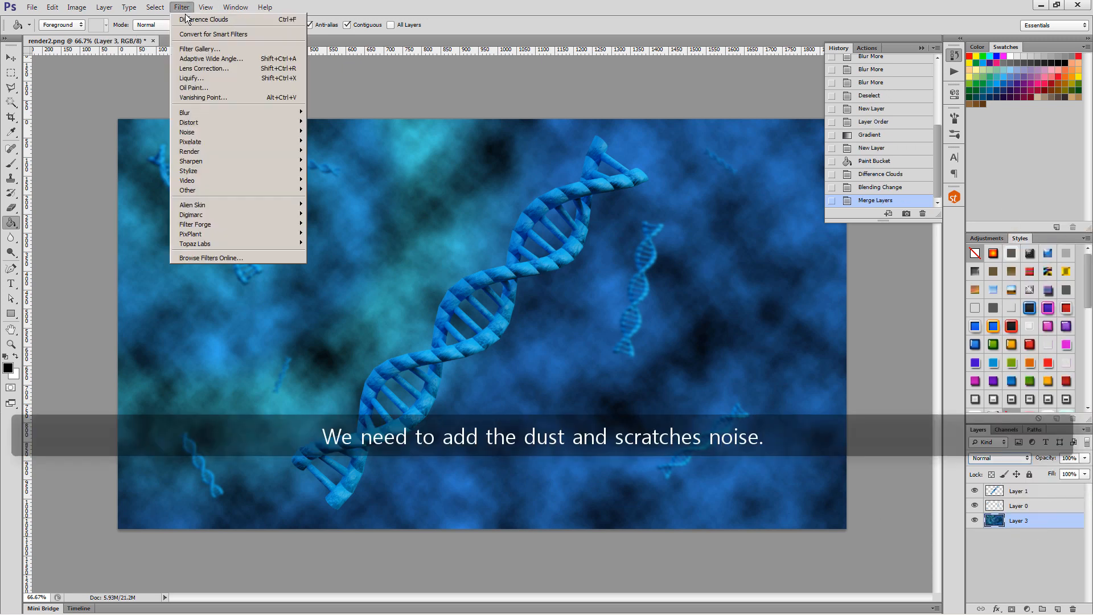
{"action": "mouse_move", "coordinate": [188, 132]}
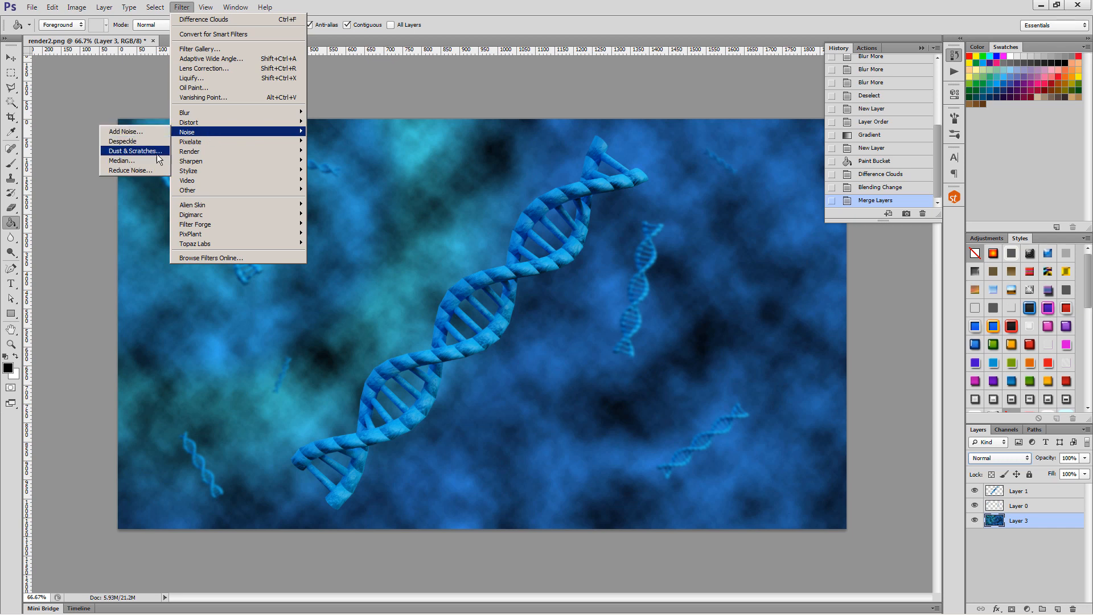
{"action": "left_click", "coordinate": [135, 151]}
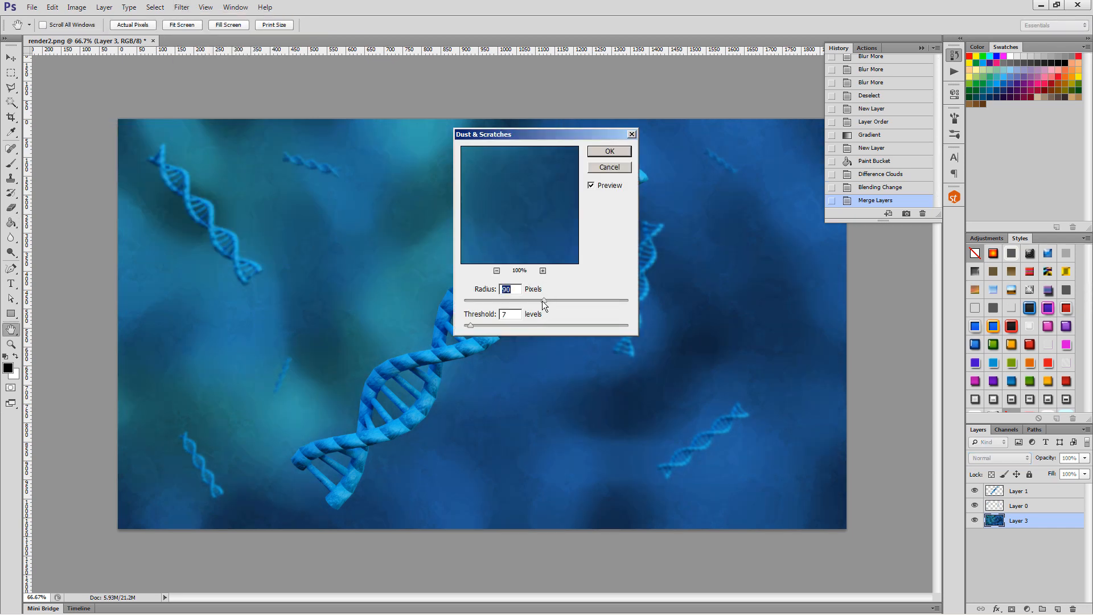
{"action": "left_click_drag", "start_coordinate": [544, 300], "coordinate": [465, 300]}
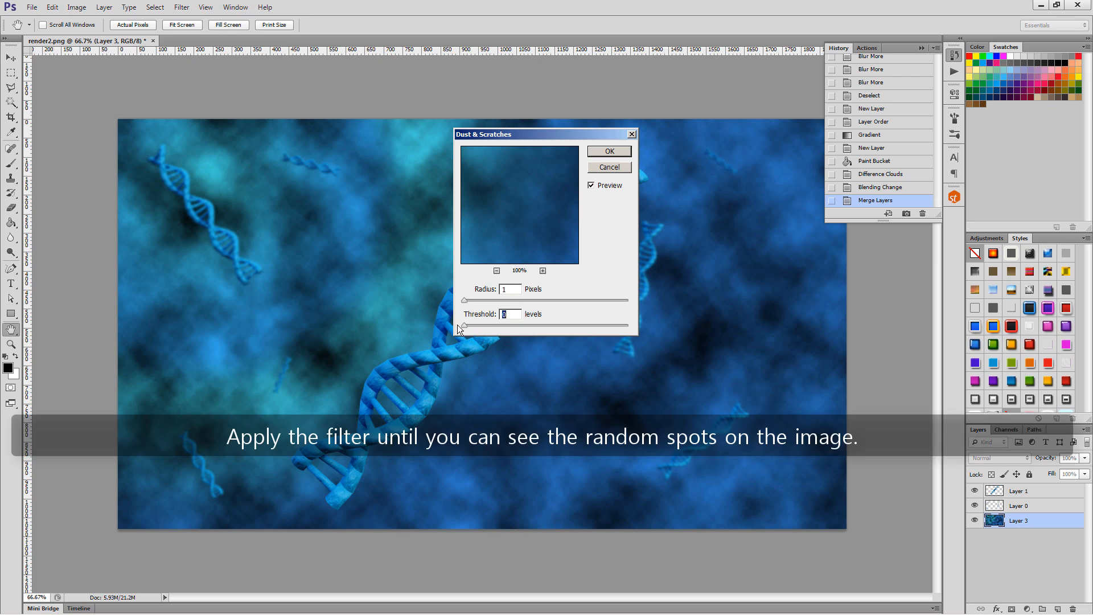
{"action": "left_click_drag", "start_coordinate": [463, 301], "coordinate": [495, 302]}
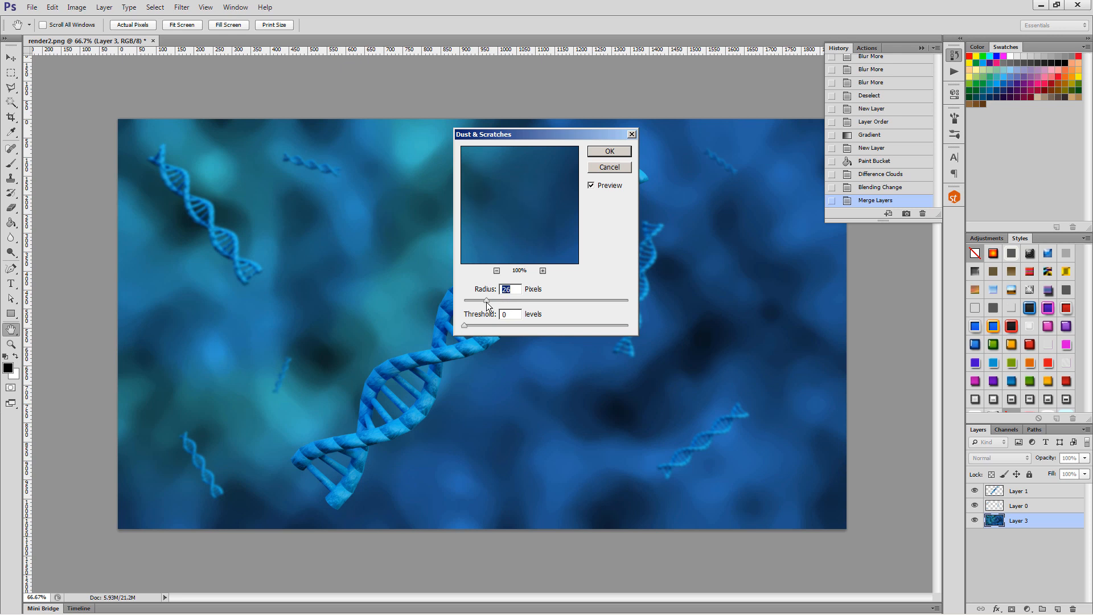
Step: Adjust the Dust & Scratches threshold until random spots show in the background, and apply the filter
{"action": "left_click_drag", "start_coordinate": [466, 326], "coordinate": [486, 326]}
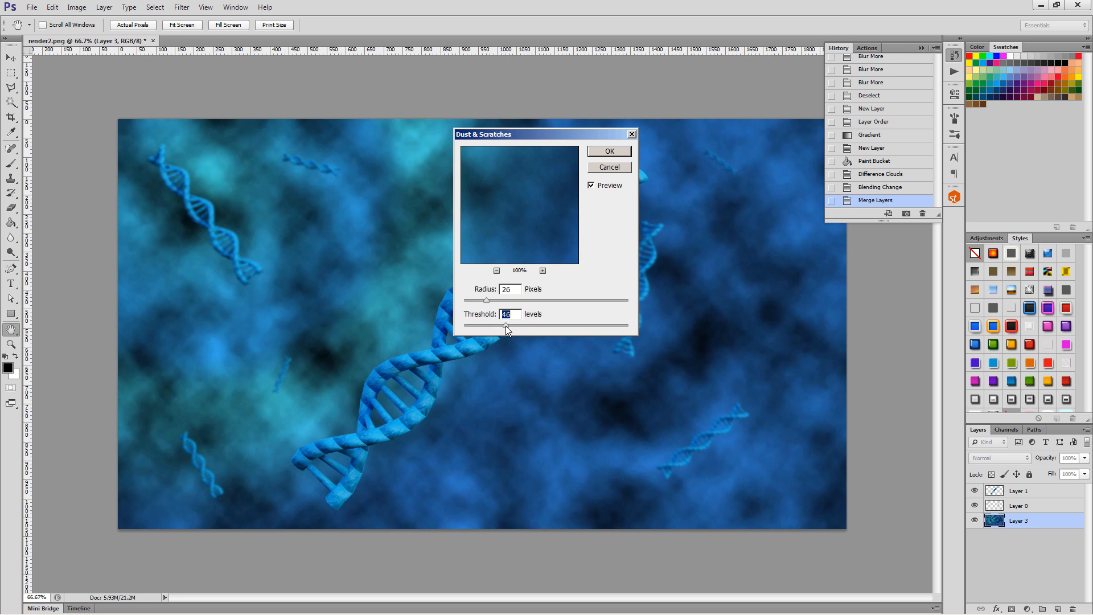
{"action": "left_click_drag", "start_coordinate": [487, 327], "coordinate": [477, 327]}
{"action": "left_click", "coordinate": [608, 151]}
{"action": "key", "text": "ctrl+plus"}
{"action": "key", "text": "ctrl+plus"}
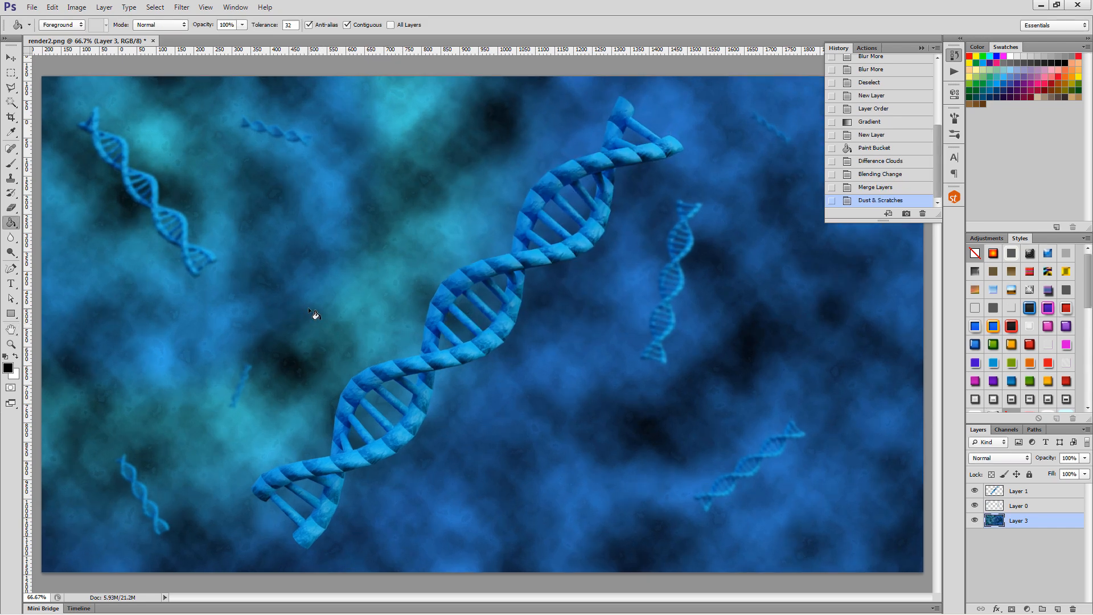
{"action": "left_click_drag", "start_coordinate": [282, 336], "coordinate": [485, 306]}
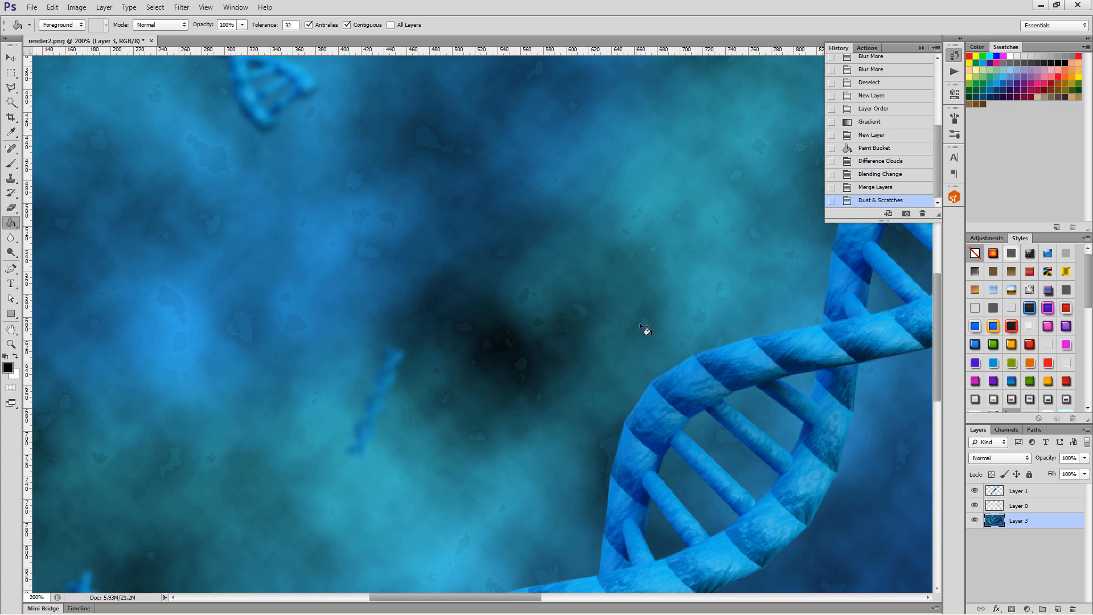
{"action": "key", "text": "ctrl+minus"}
{"action": "key", "text": "ctrl+minus"}
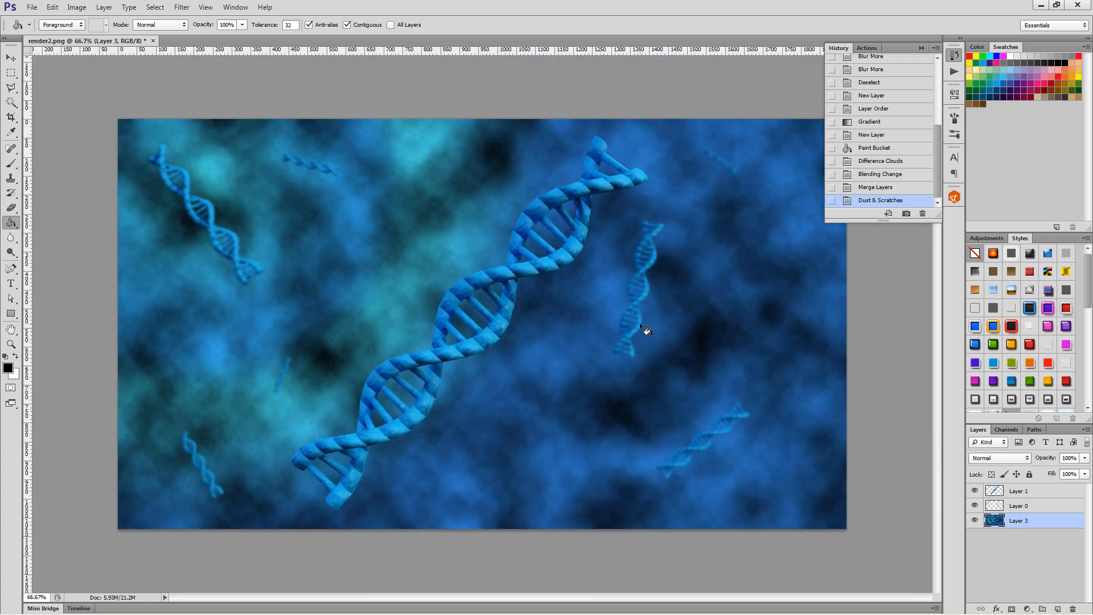